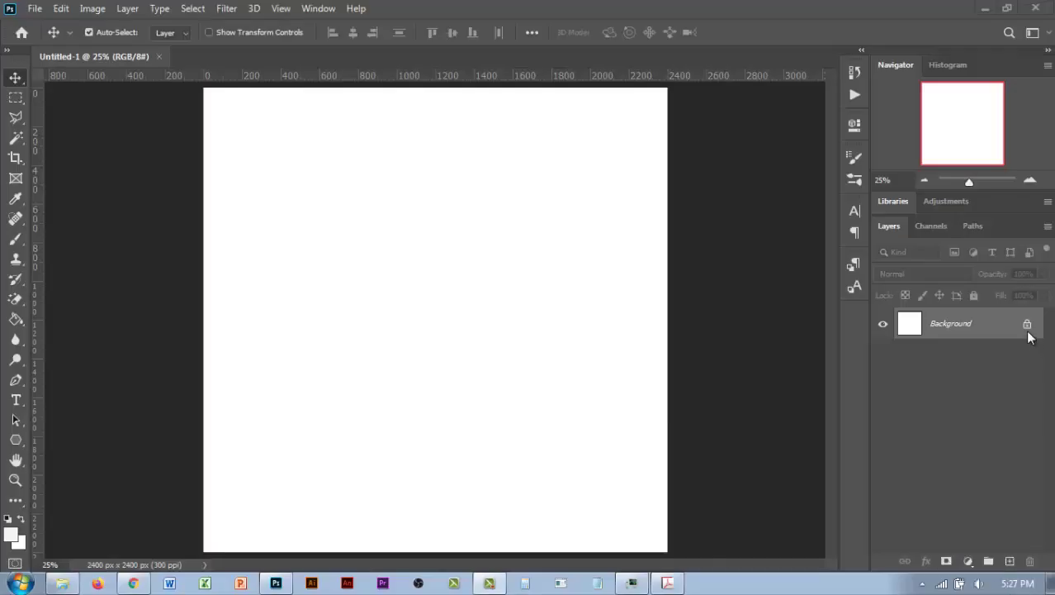
- Unlock the Background layer and draw a large circle at the canvas top-left with the Ellipse Tool
{"action": "left_click", "coordinate": [1029, 324]}
{"action": "right_click", "coordinate": [15, 439]}
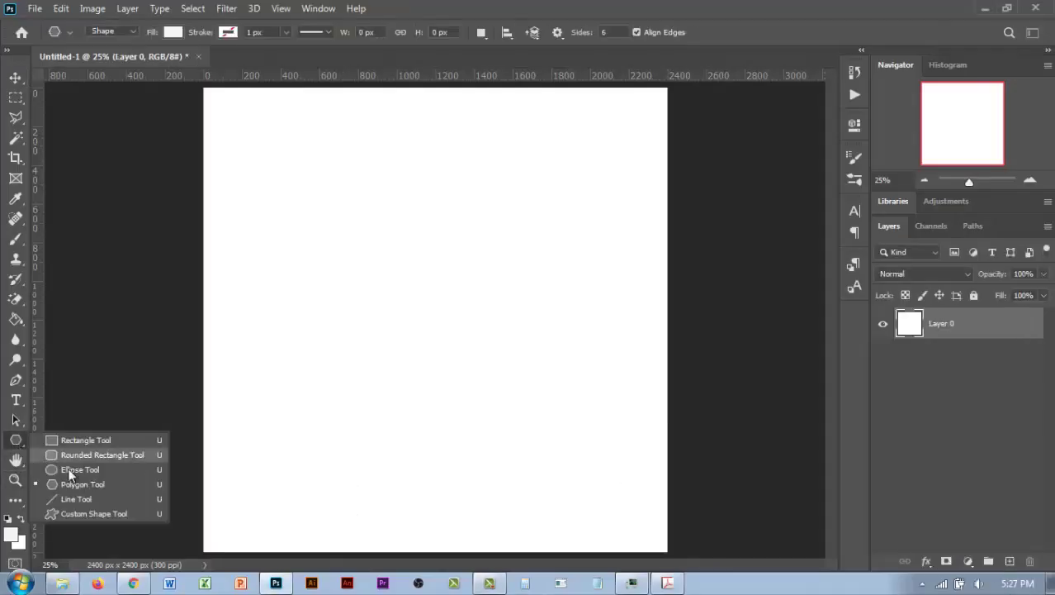
{"action": "left_click", "coordinate": [75, 467]}
{"action": "left_click_drag", "start_coordinate": [259, 125], "coordinate": [468, 335]}
- Switch the circle's fill to a gradient, trying green and Pastels presets
{"action": "left_click", "coordinate": [662, 242]}
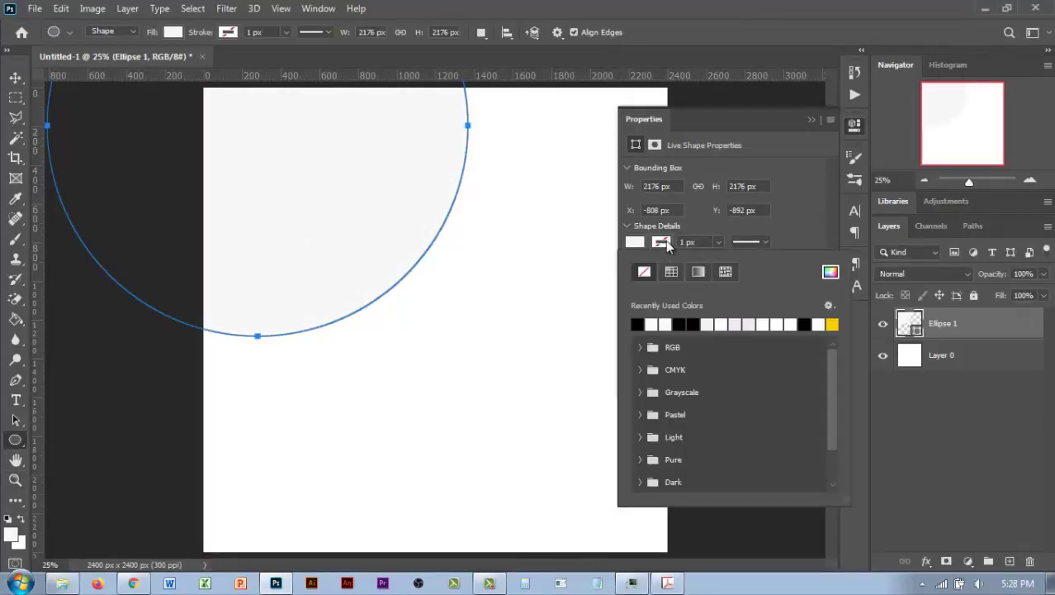
{"action": "left_click", "coordinate": [698, 271]}
{"action": "left_click", "coordinate": [696, 324]}
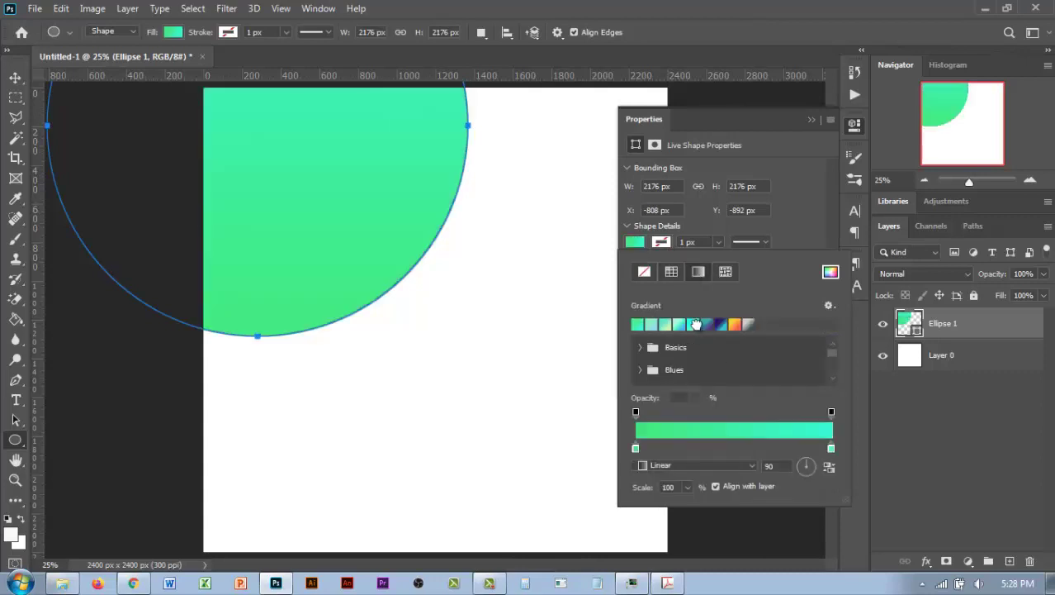
{"action": "mouse_move", "coordinate": [832, 353]}
{"action": "left_mouse_down"}
{"action": "mouse_move", "coordinate": [829, 376]}
{"action": "mouse_move", "coordinate": [830, 343]}
{"action": "mouse_move", "coordinate": [832, 377]}
{"action": "left_mouse_up"}
{"action": "scroll", "coordinate": [829, 340], "scroll_direction": "down", "scroll_amount": 1}
{"action": "left_click", "coordinate": [648, 368]}
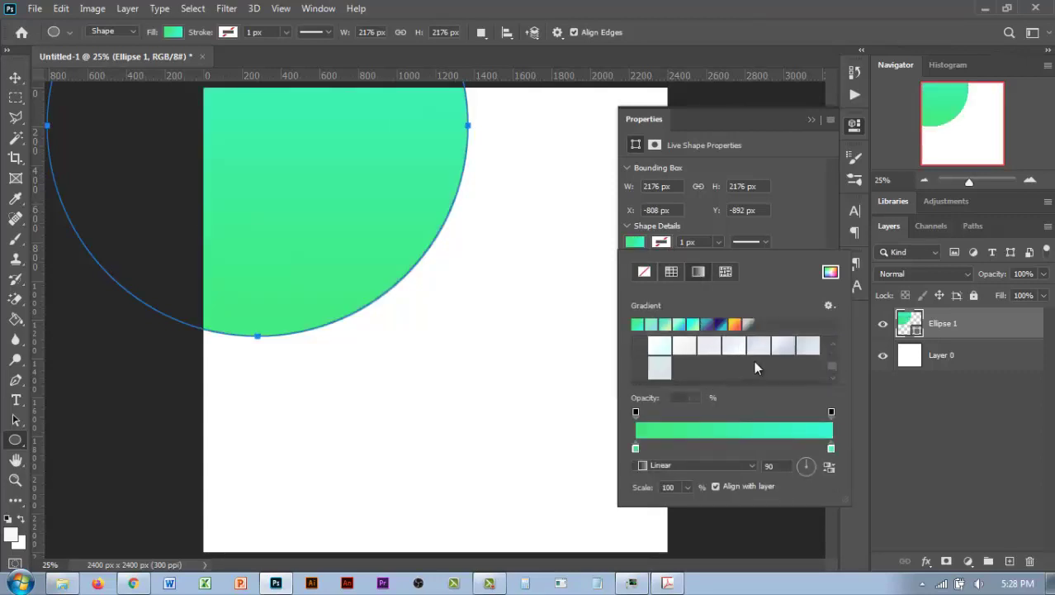
{"action": "left_click", "coordinate": [784, 346]}
{"action": "left_click", "coordinate": [806, 347]}
{"action": "left_click", "coordinate": [659, 367]}
{"action": "left_click", "coordinate": [794, 347]}
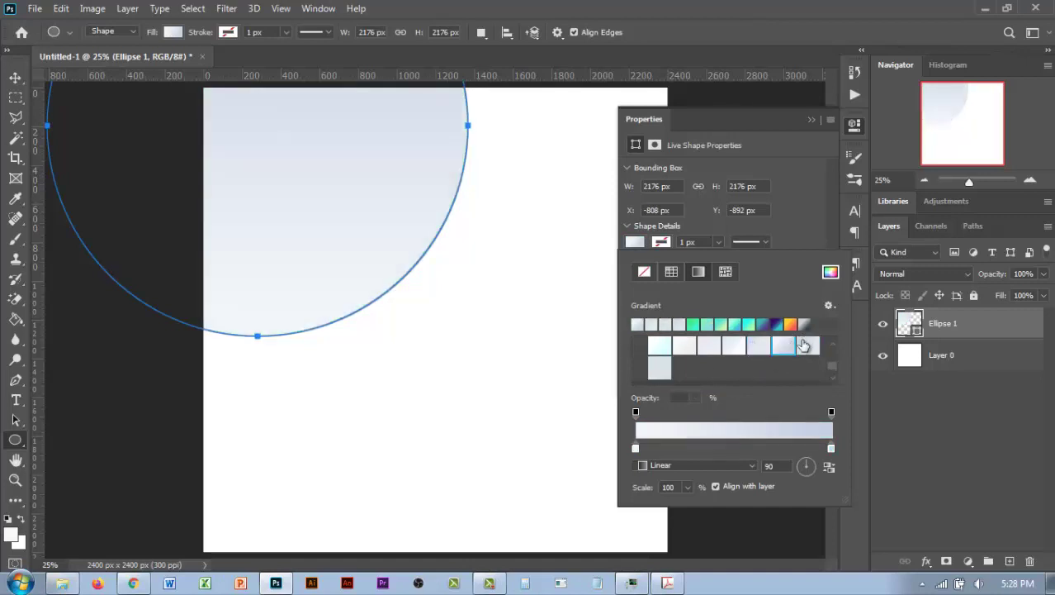
- Apply a Blues gradient preset to the circle and move it toward the canvas centre
{"action": "scroll", "coordinate": [830, 349], "scroll_direction": "up", "scroll_amount": 2}
{"action": "scroll", "coordinate": [830, 349], "scroll_direction": "up", "scroll_amount": 2}
{"action": "scroll", "coordinate": [830, 349], "scroll_direction": "up", "scroll_amount": 2}
{"action": "left_click", "coordinate": [643, 368]}
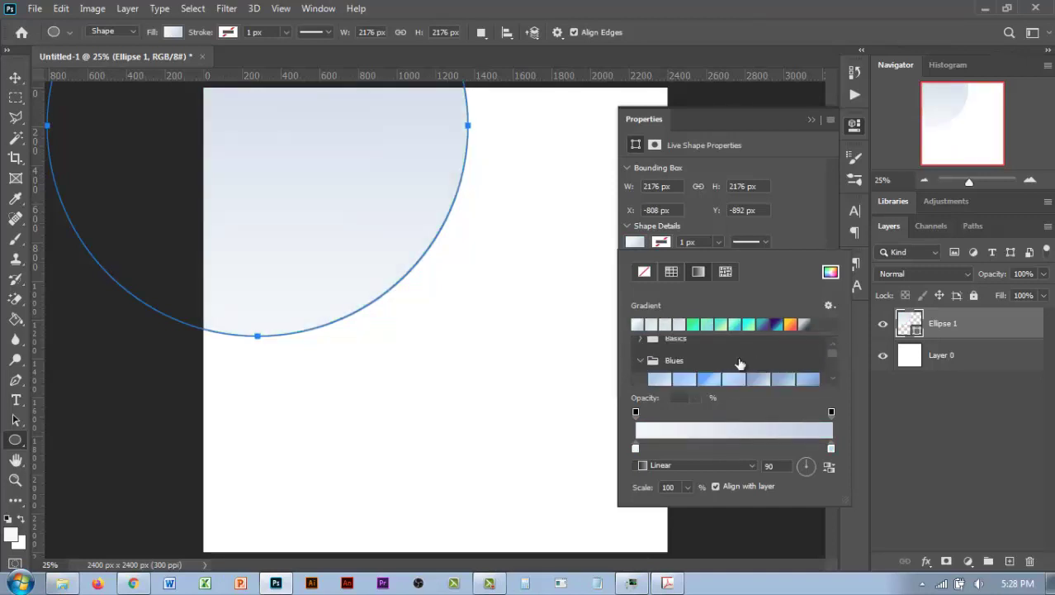
{"action": "left_click", "coordinate": [709, 371]}
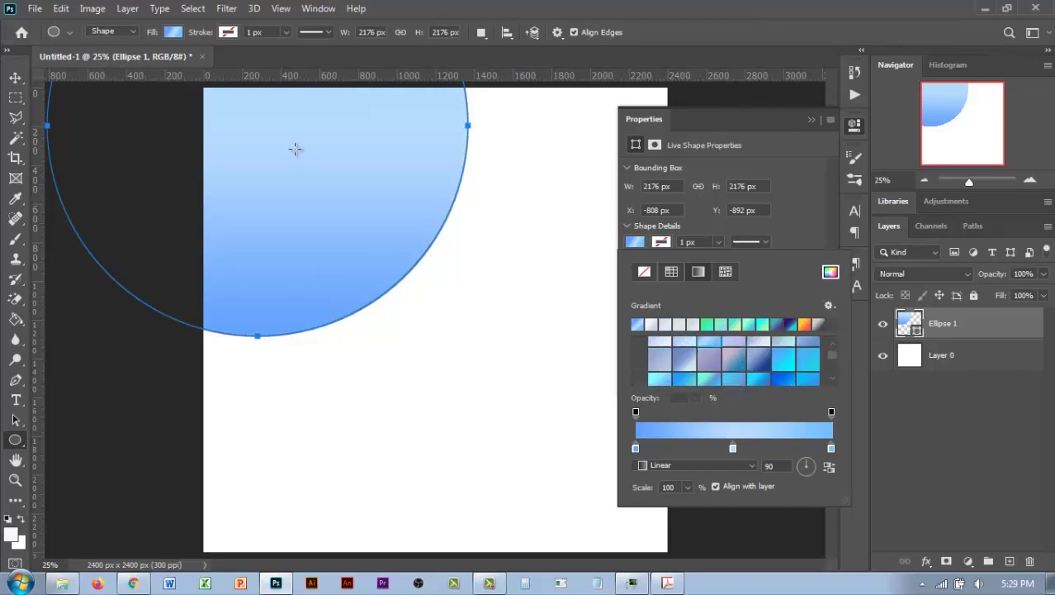
{"action": "key", "text": "v"}
{"action": "left_click_drag", "start_coordinate": [295, 146], "coordinate": [520, 378]}
- Centre the blue circle and scale it up with Ctrl+T to fill the canvas
{"action": "left_click", "coordinate": [496, 224]}
{"action": "left_click_drag", "start_coordinate": [443, 186], "coordinate": [538, 431]}
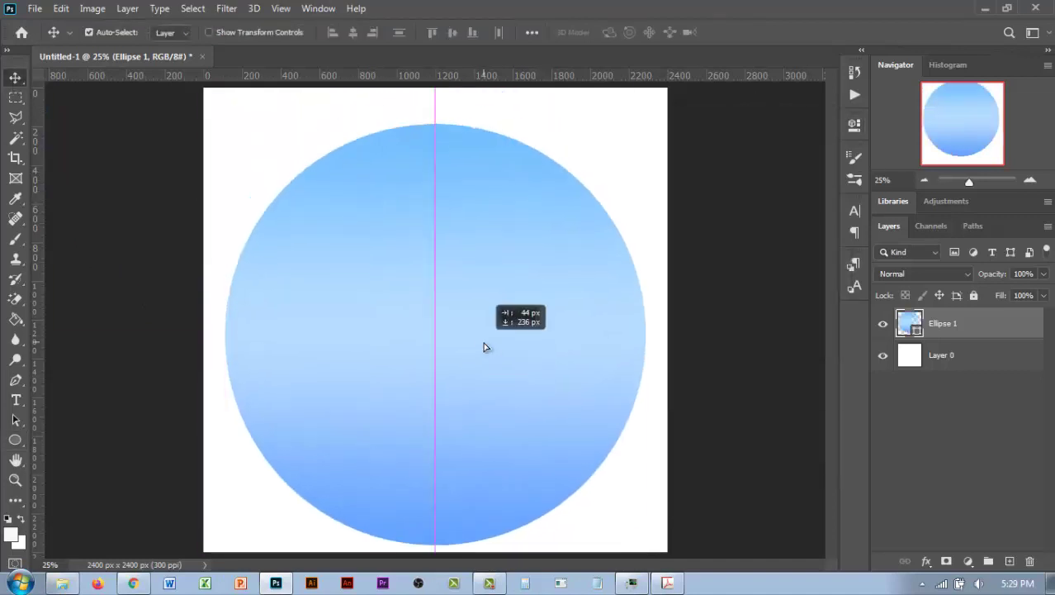
{"action": "key", "text": "ctrl+t"}
{"action": "left_click_drag", "start_coordinate": [643, 118], "coordinate": [659, 101]}
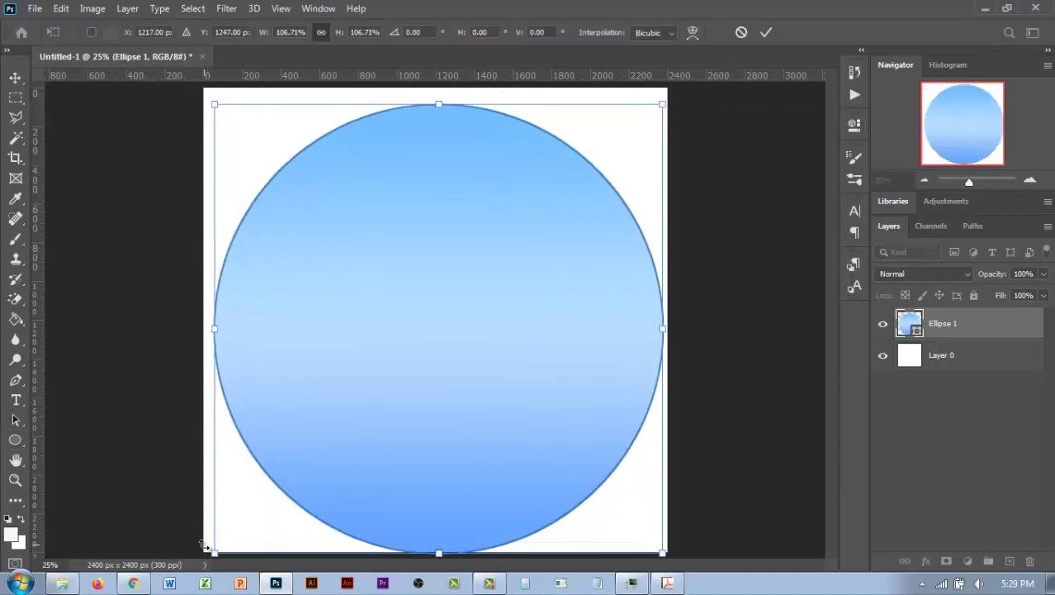
{"action": "left_click_drag", "start_coordinate": [670, 533], "coordinate": [682, 545]}
{"action": "key", "text": "Return"}
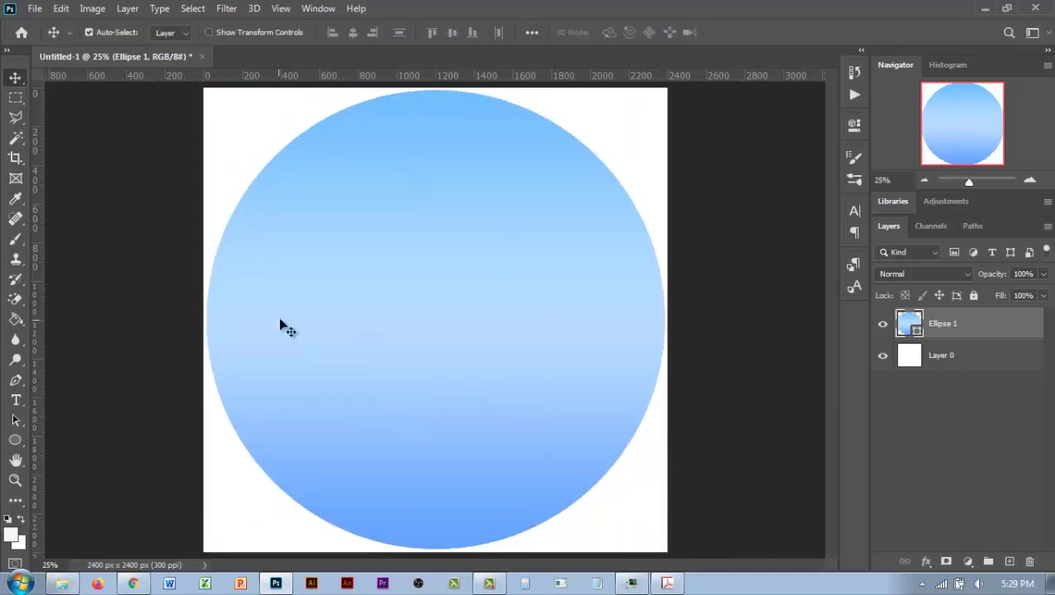
- Set the circle's gradient angle to -93.05 degrees and add a new empty layer
{"action": "double_click", "coordinate": [910, 324]}
{"action": "left_click", "coordinate": [468, 204]}
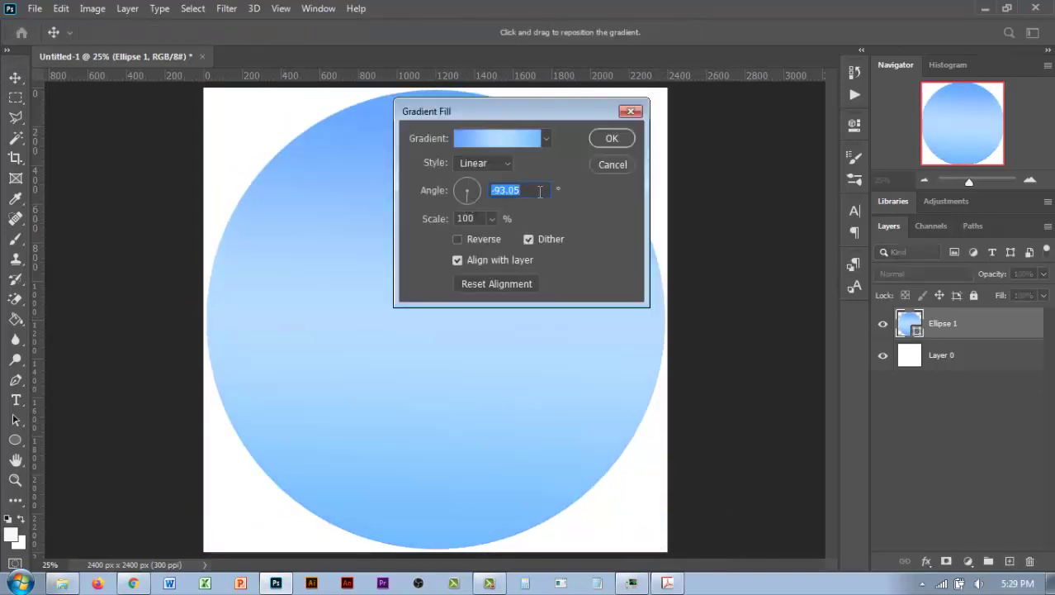
{"action": "left_click", "coordinate": [611, 140]}
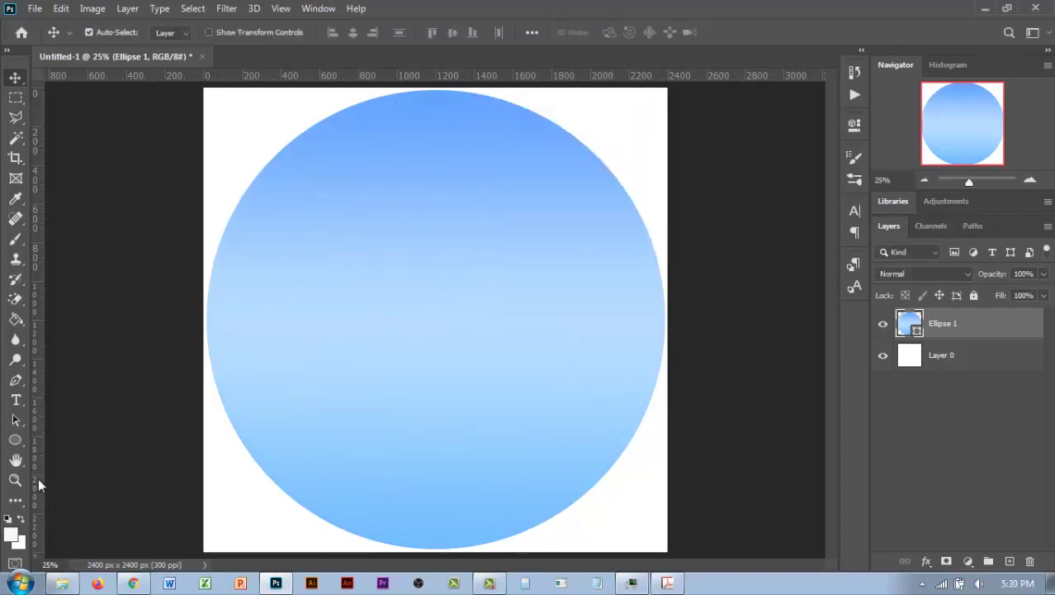
{"action": "left_click", "coordinate": [942, 355]}
{"action": "left_click", "coordinate": [1030, 560]}
- Move Layer 1 above Ellipse 1 in the layer stack
{"action": "left_click", "coordinate": [517, 228]}
{"action": "left_click", "coordinate": [1009, 561]}
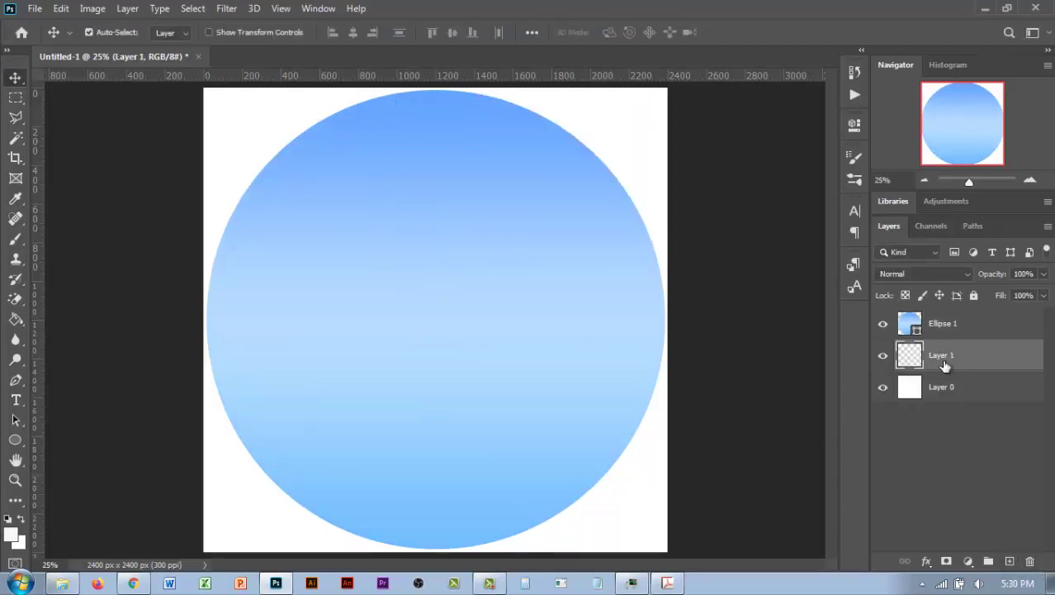
{"action": "left_click_drag", "start_coordinate": [941, 354], "coordinate": [942, 314]}
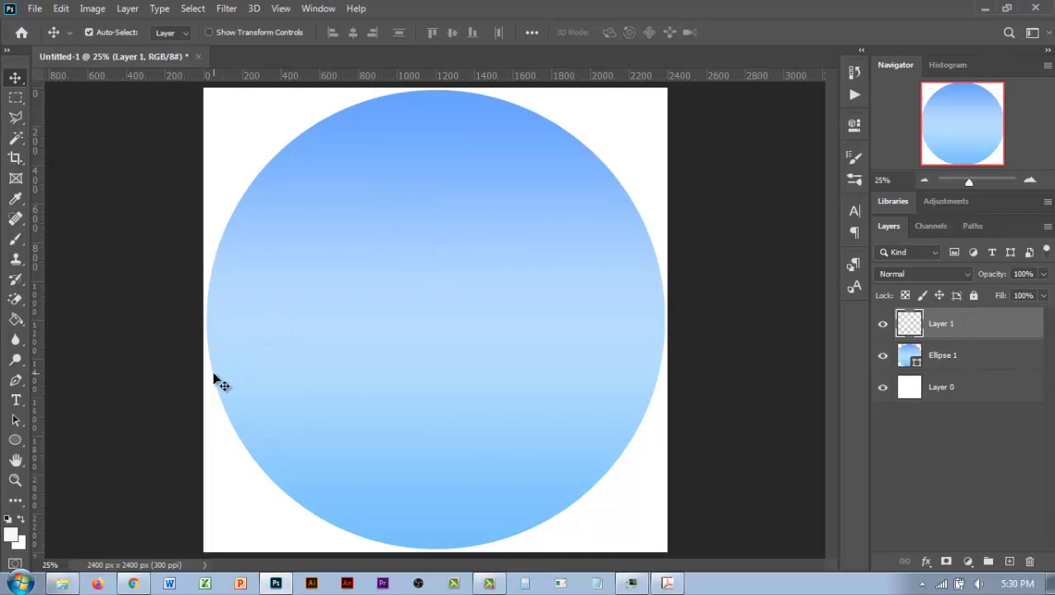
- In Pen Path mode, outline the mountain's first sharp peak and the valley beyond it
{"action": "left_click", "coordinate": [137, 394]}
{"action": "left_click", "coordinate": [14, 380]}
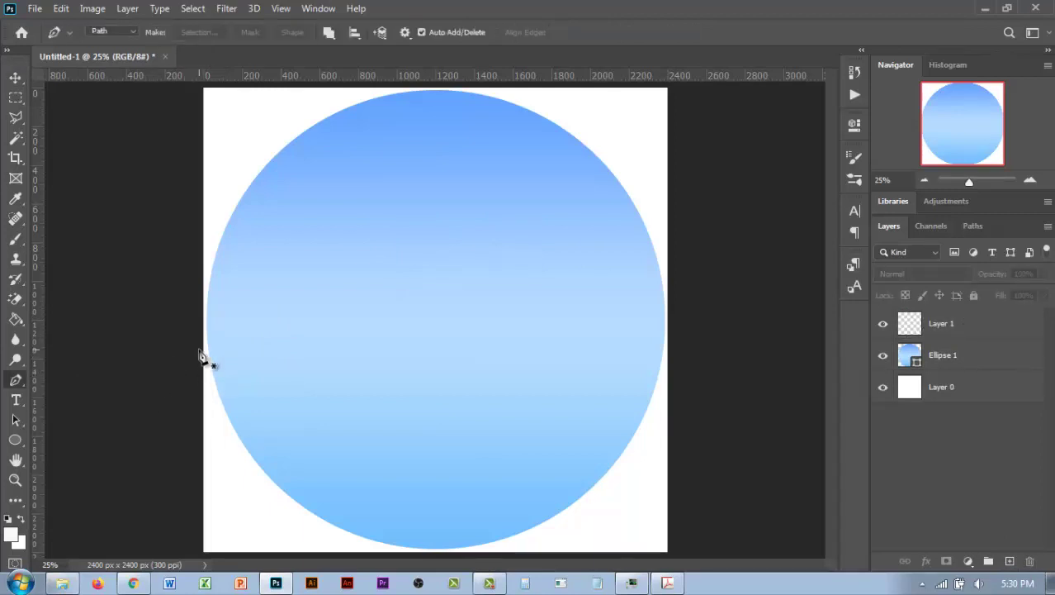
{"action": "left_click", "coordinate": [198, 347]}
{"action": "mouse_move", "coordinate": [270, 294]}
{"action": "left_mouse_down"}
{"action": "mouse_move", "coordinate": [285, 278]}
{"action": "mouse_move", "coordinate": [338, 267]}
{"action": "left_mouse_up"}
{"action": "left_click", "coordinate": [271, 294], "text": "alt"}
{"action": "left_click_drag", "start_coordinate": [382, 306], "coordinate": [393, 326]}
{"action": "left_click", "coordinate": [382, 306], "text": "alt"}
{"action": "left_click", "coordinate": [469, 200]}
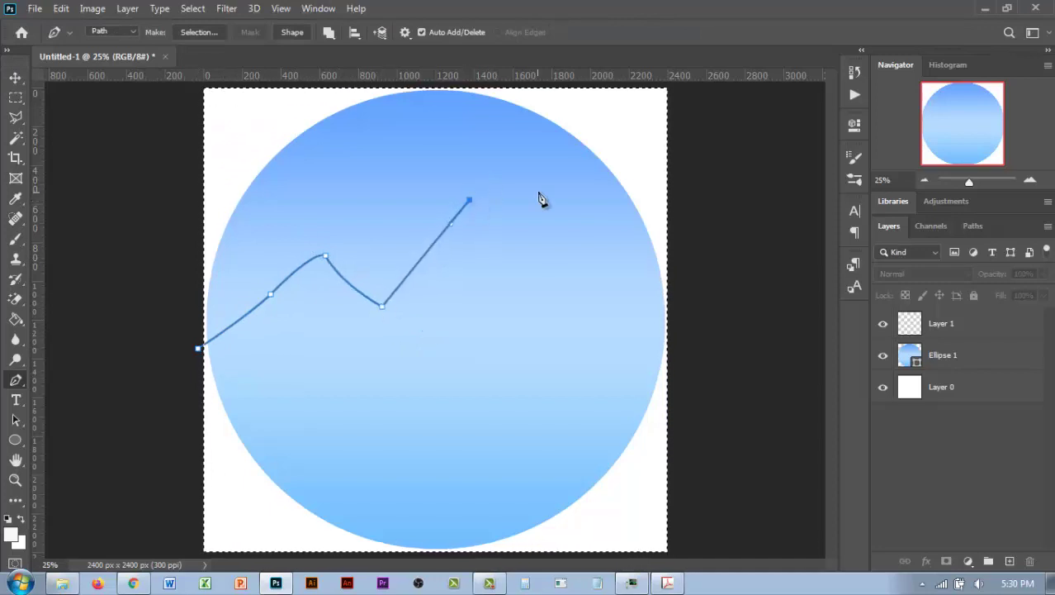
- Add the rounded second peak and close the mountain outline, adjusting its base corners
{"action": "left_click_drag", "start_coordinate": [549, 189], "coordinate": [592, 235]}
{"action": "left_click_drag", "start_coordinate": [675, 317], "coordinate": [699, 331]}
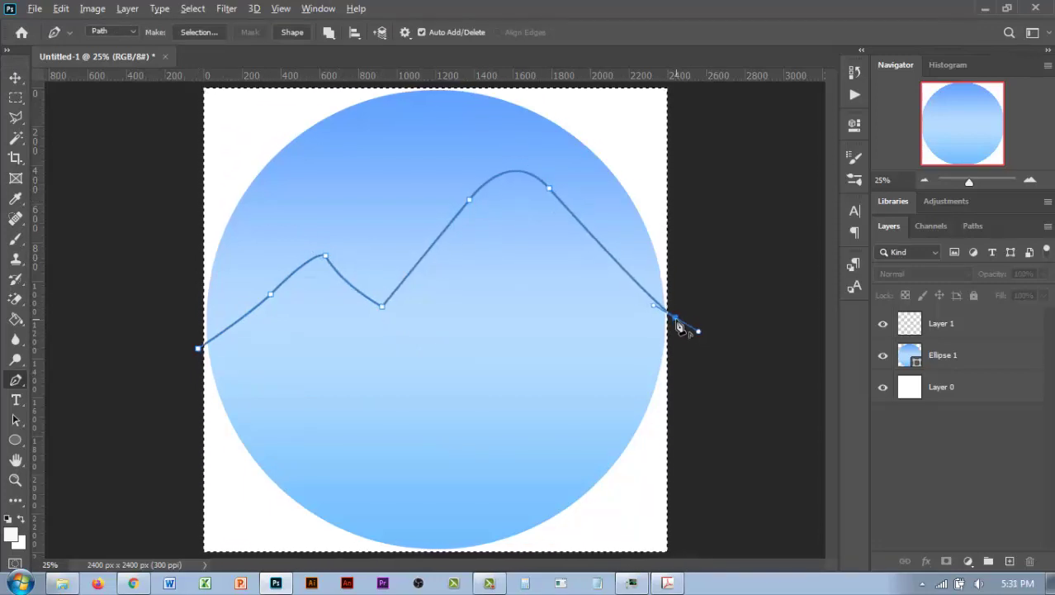
{"action": "left_click", "coordinate": [674, 316], "text": "alt"}
{"action": "left_click", "coordinate": [703, 359]}
{"action": "left_click", "coordinate": [198, 348]}
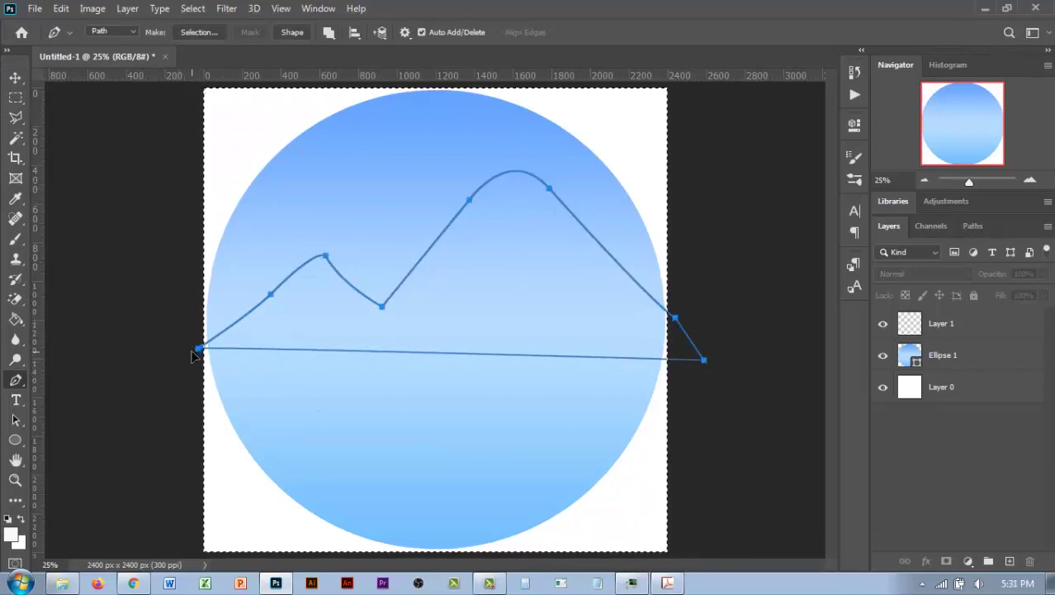
{"action": "left_click_drag", "start_coordinate": [198, 348], "coordinate": [181, 362]}
{"action": "mouse_move", "coordinate": [703, 360]}
{"action": "left_mouse_down"}
{"action": "mouse_move", "coordinate": [725, 344]}
{"action": "mouse_move", "coordinate": [721, 359]}
{"action": "left_mouse_up"}
{"action": "left_click", "coordinate": [280, 8]}
- Show the grid, level the outline's base, and try a gradient overlay on Layer 1
{"action": "left_click", "coordinate": [463, 245]}
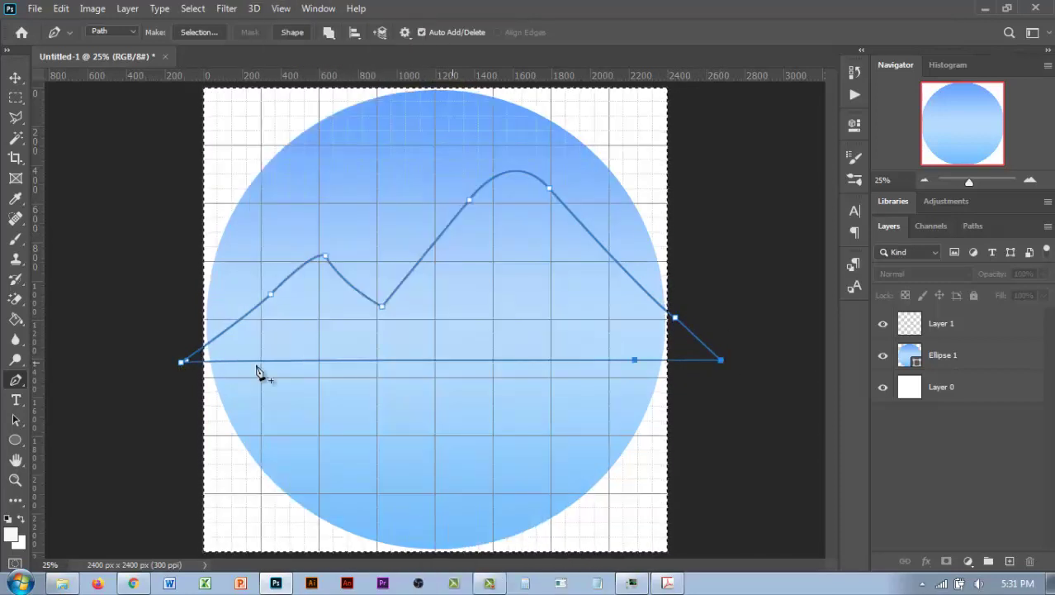
{"action": "left_click", "coordinate": [181, 362]}
{"action": "left_click_drag", "start_coordinate": [721, 360], "coordinate": [725, 361]}
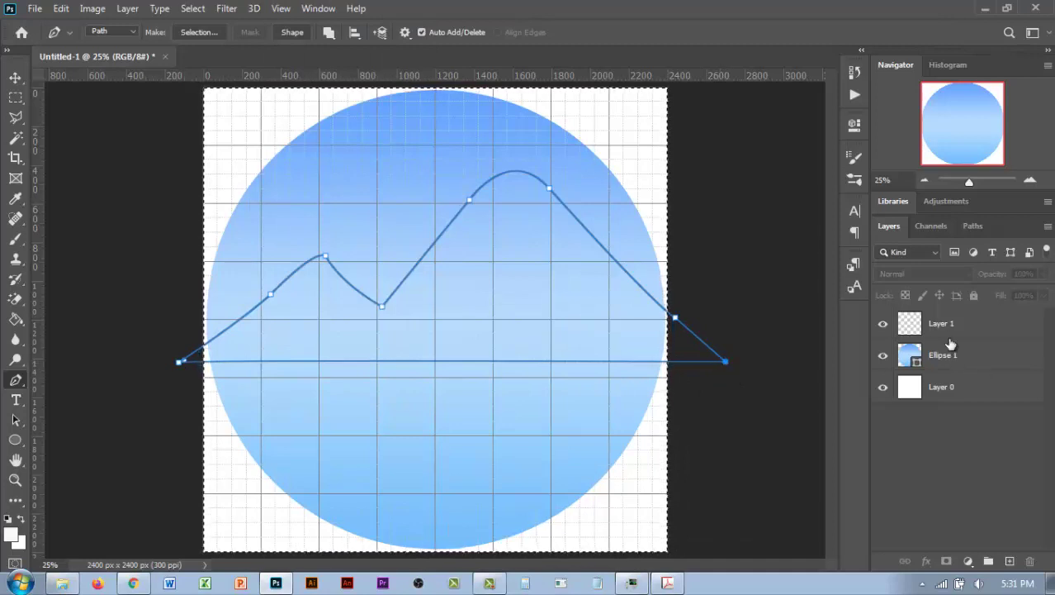
{"action": "double_click", "coordinate": [916, 332]}
{"action": "left_click", "coordinate": [463, 363]}
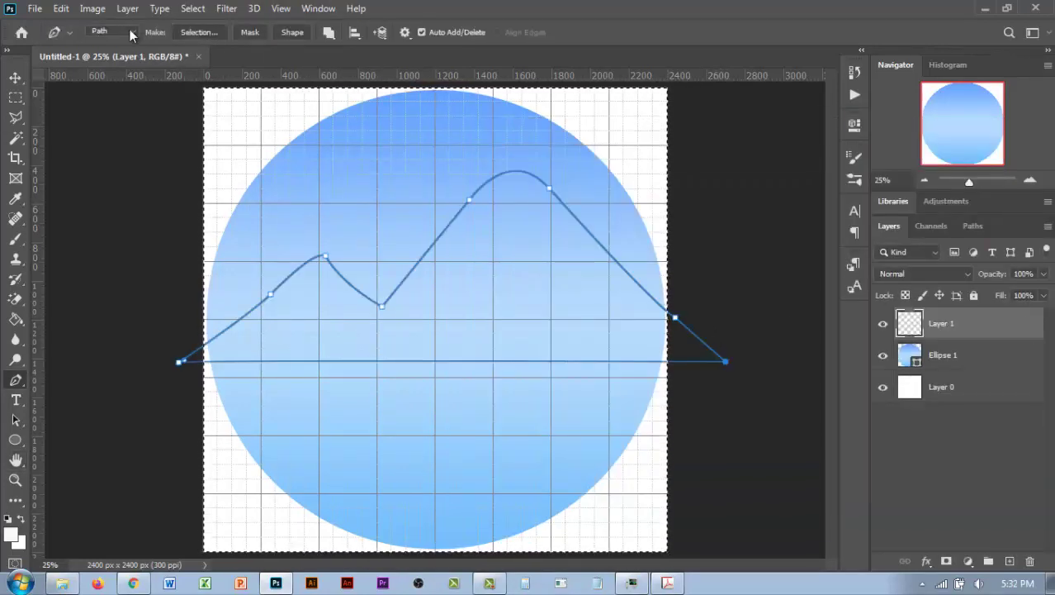
{"action": "left_click", "coordinate": [130, 28]}
- In Pen Shape mode, draw a cloud shape starting at the circle's left edge
{"action": "left_click", "coordinate": [103, 36]}
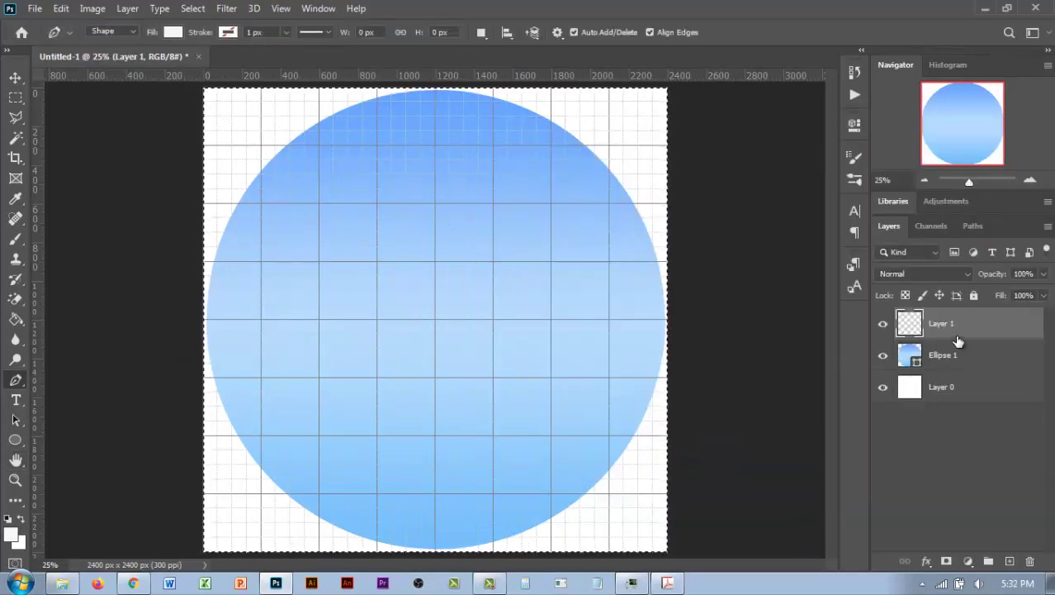
{"action": "left_click", "coordinate": [168, 363]}
{"action": "left_click_drag", "start_coordinate": [277, 276], "coordinate": [301, 232]}
{"action": "left_click_drag", "start_coordinate": [361, 280], "coordinate": [425, 344]}
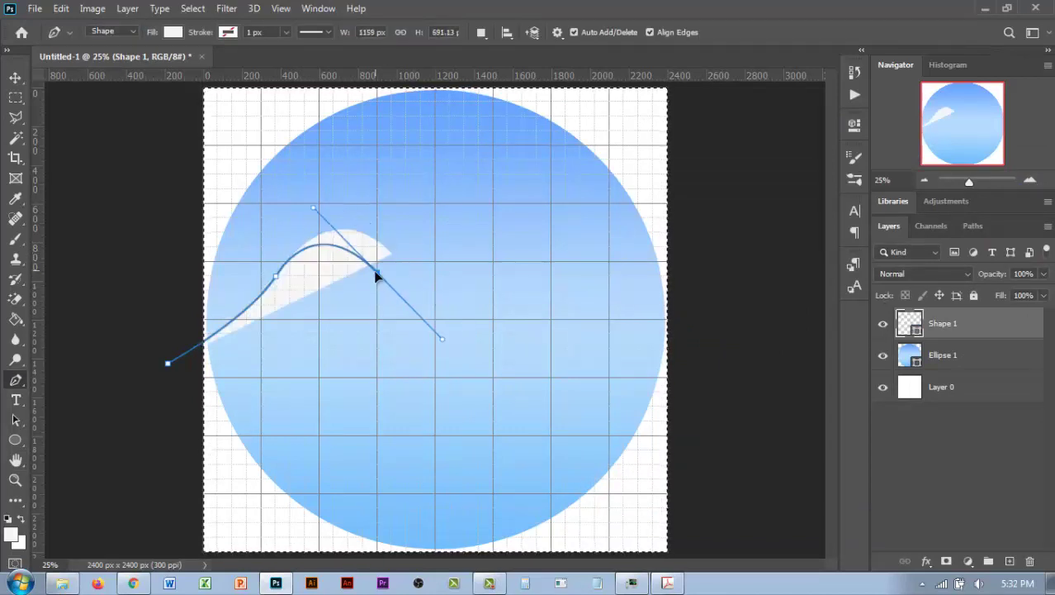
{"action": "left_click_drag", "start_coordinate": [276, 275], "coordinate": [261, 267]}
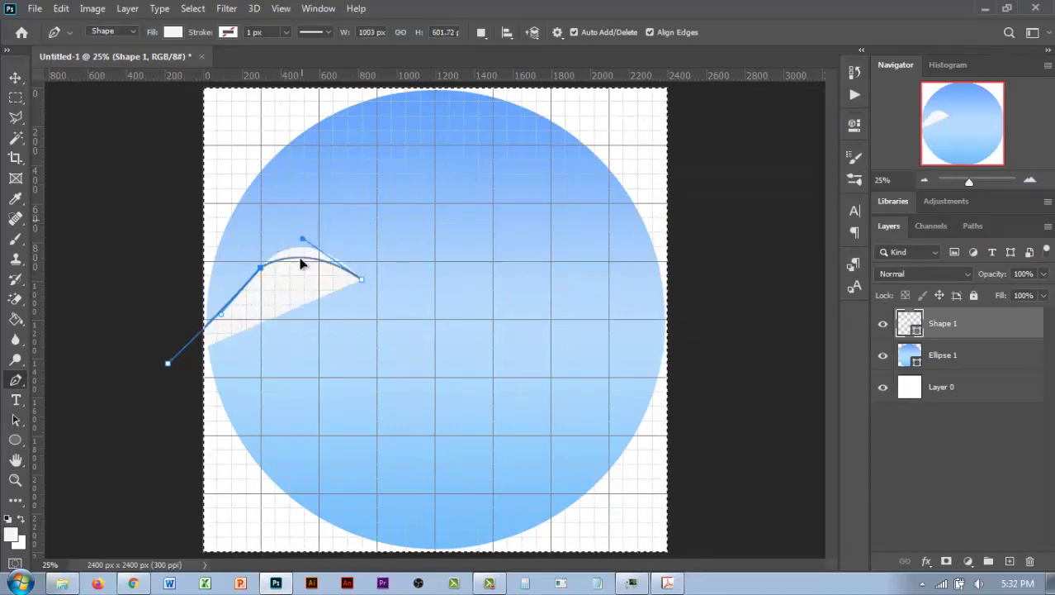
{"action": "left_click_drag", "start_coordinate": [362, 279], "coordinate": [319, 292]}
{"action": "left_click_drag", "start_coordinate": [254, 226], "coordinate": [299, 209]}
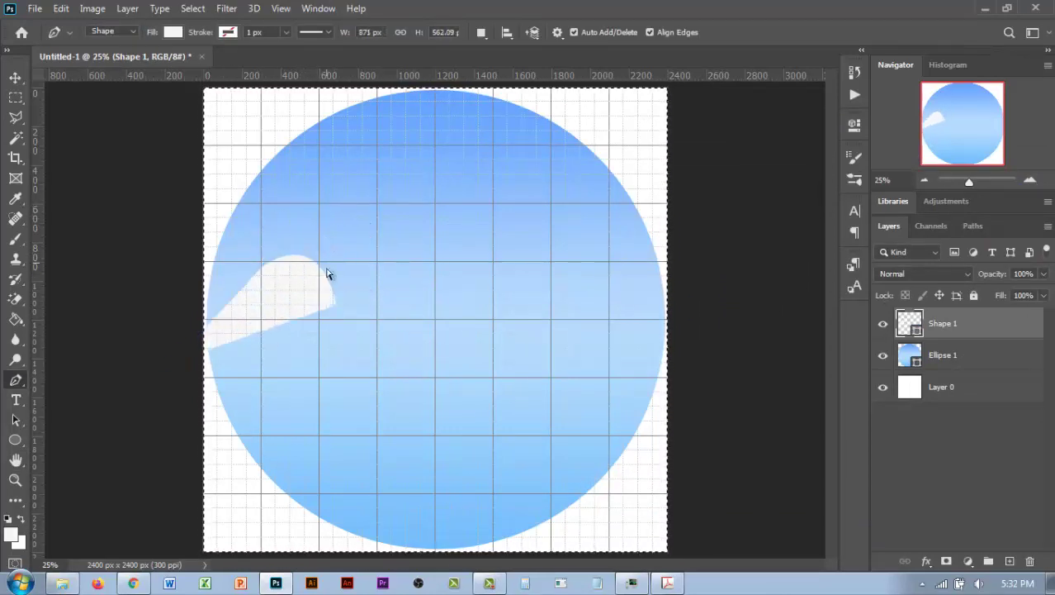
- Widen the cloud to the right and reshape its curves and corners
{"action": "left_click_drag", "start_coordinate": [319, 292], "coordinate": [366, 300]}
{"action": "mouse_move", "coordinate": [322, 198]}
{"action": "left_mouse_down"}
{"action": "mouse_move", "coordinate": [353, 193]}
{"action": "mouse_move", "coordinate": [301, 176]}
{"action": "mouse_move", "coordinate": [318, 136]}
{"action": "mouse_move", "coordinate": [322, 161]}
{"action": "left_mouse_up"}
{"action": "left_click_drag", "start_coordinate": [367, 300], "coordinate": [415, 298]}
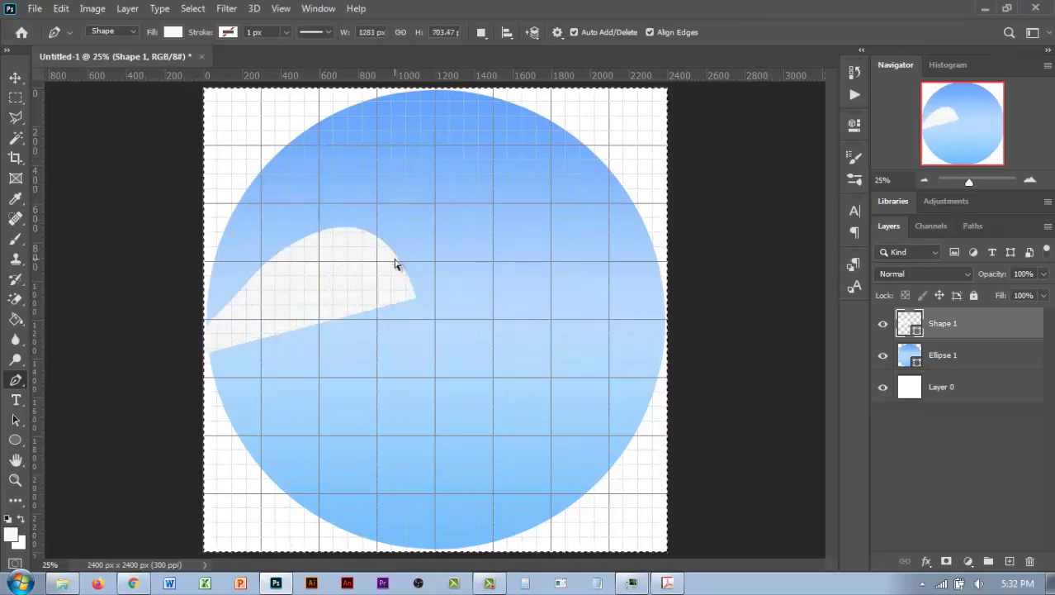
{"action": "left_click_drag", "start_coordinate": [330, 141], "coordinate": [346, 141]}
{"action": "left_click_drag", "start_coordinate": [415, 297], "coordinate": [347, 338]}
{"action": "left_click_drag", "start_coordinate": [167, 363], "coordinate": [184, 404]}
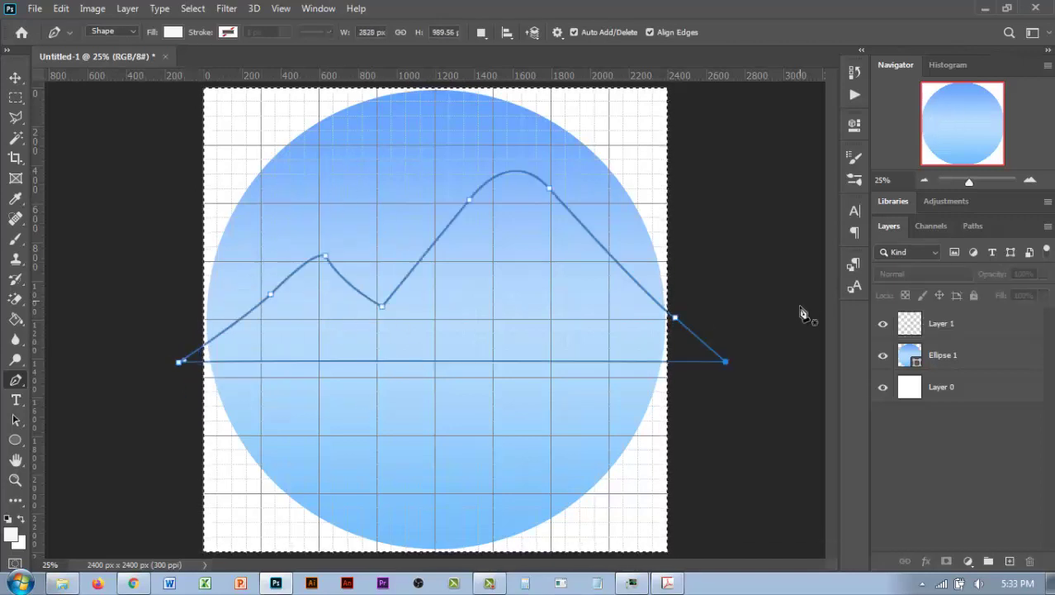
- Reselect Layer 1, open its style settings, then open the circle's gradient fill options
{"action": "left_click", "coordinate": [942, 322]}
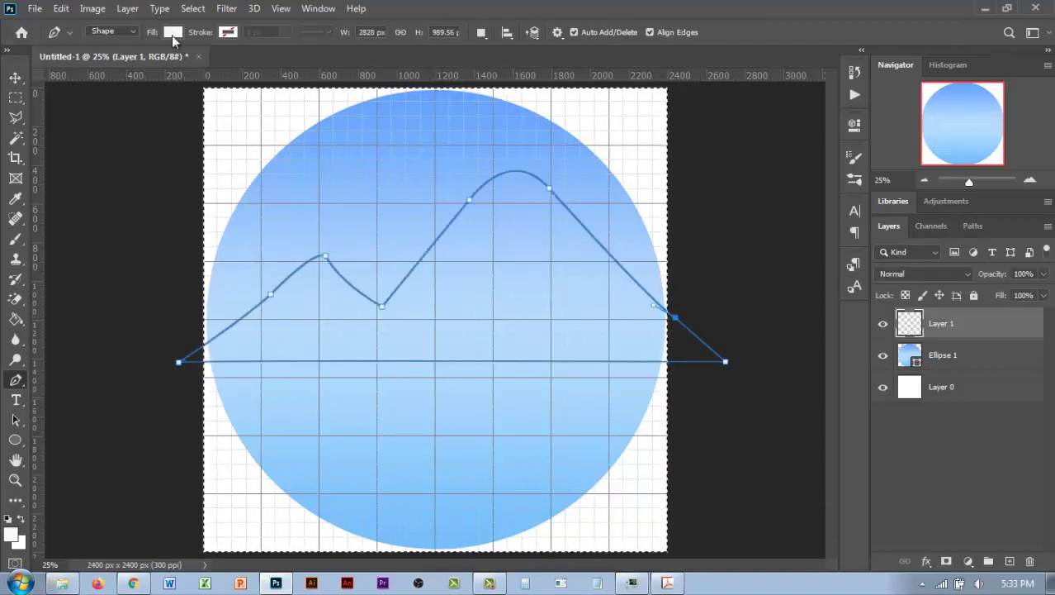
{"action": "double_click", "coordinate": [974, 326]}
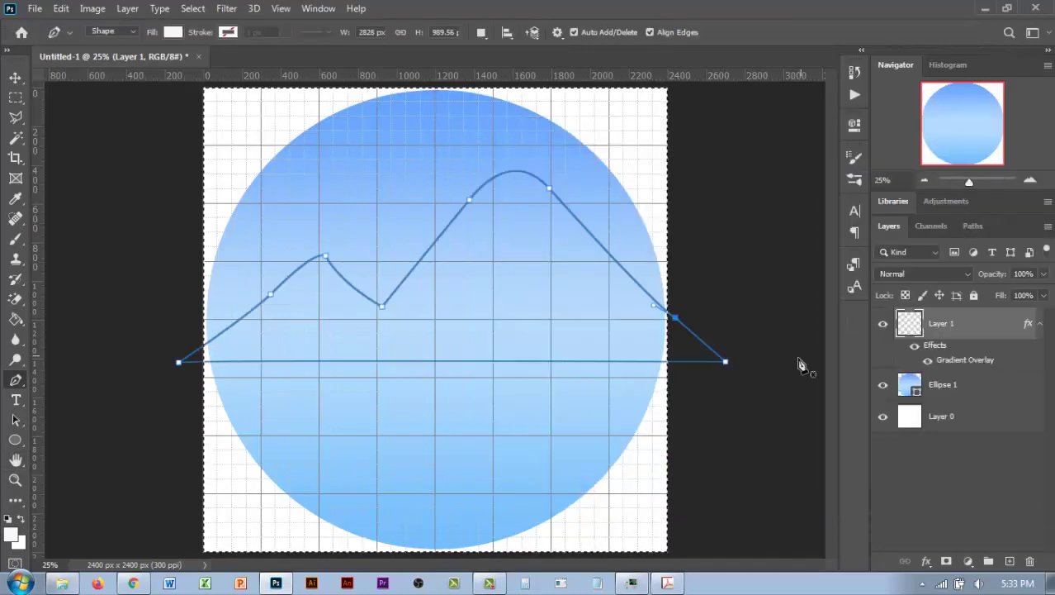
{"action": "left_click", "coordinate": [33, 10]}
{"action": "left_click", "coordinate": [49, 68]}
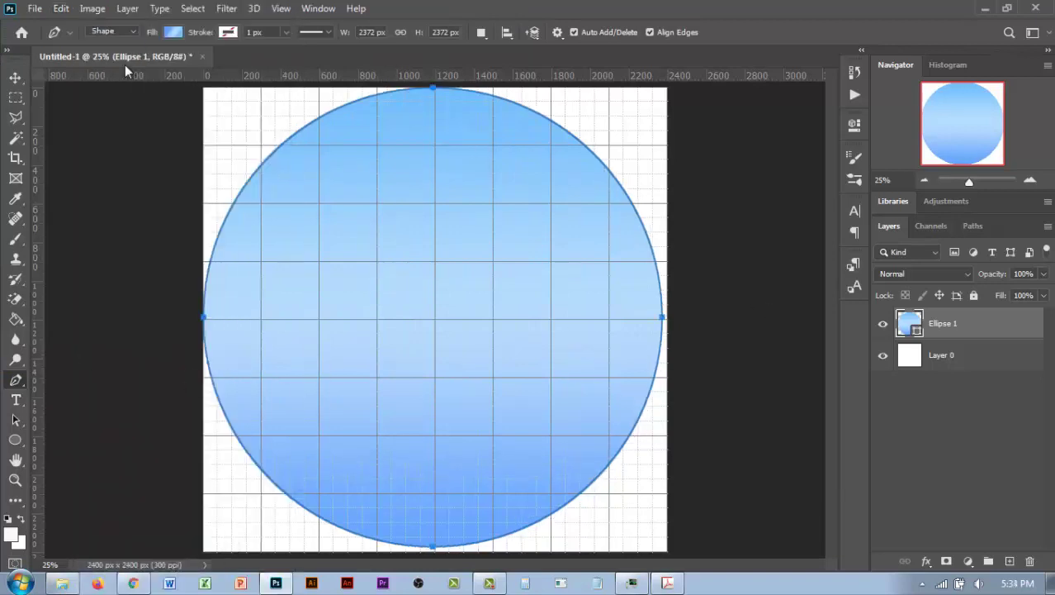
{"action": "left_click", "coordinate": [172, 31]}
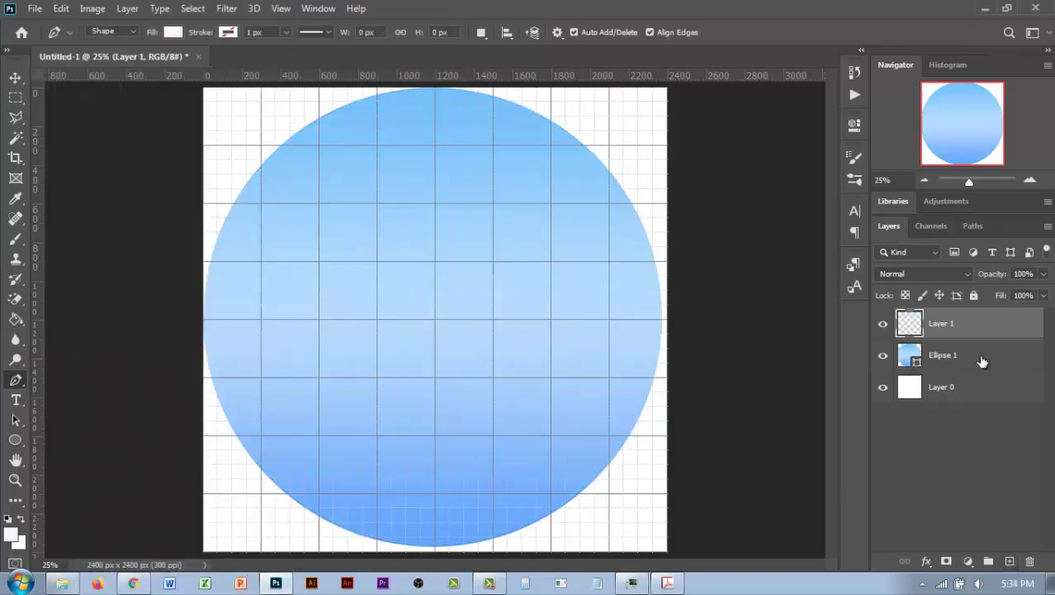
- Set the Pen shape fill to a Greens gradient preset
{"action": "left_click", "coordinate": [173, 32]}
{"action": "scroll", "coordinate": [149, 220], "scroll_direction": "down", "scroll_amount": 1}
{"action": "scroll", "coordinate": [144, 257], "scroll_direction": "down", "scroll_amount": 2}
{"action": "scroll", "coordinate": [145, 225], "scroll_direction": "up", "scroll_amount": 2}
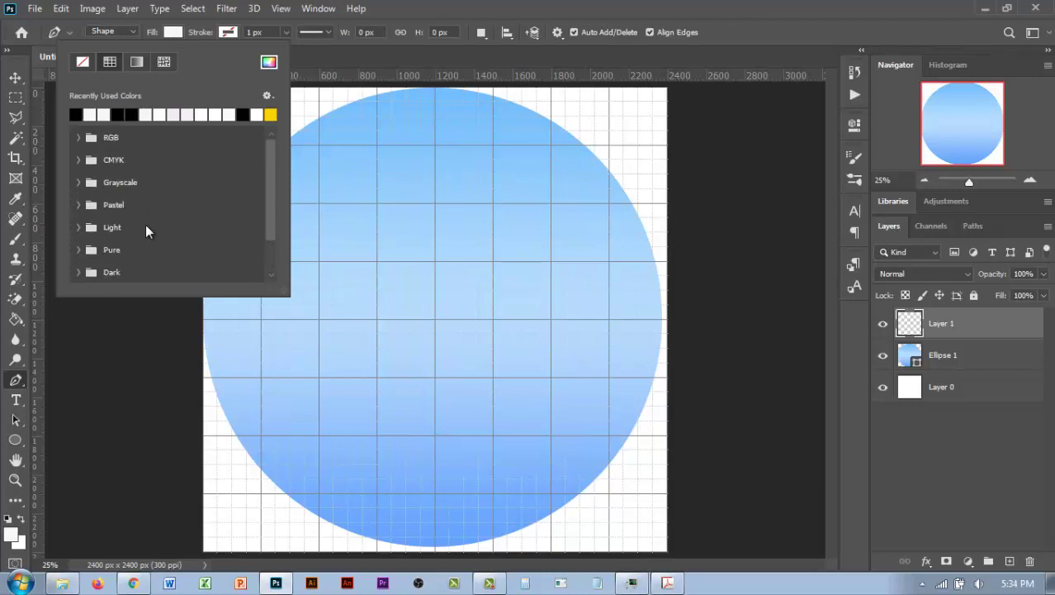
{"action": "scroll", "coordinate": [145, 219], "scroll_direction": "down", "scroll_amount": 2}
{"action": "scroll", "coordinate": [142, 248], "scroll_direction": "up", "scroll_amount": 2}
{"action": "scroll", "coordinate": [142, 249], "scroll_direction": "down", "scroll_amount": 2}
{"action": "scroll", "coordinate": [162, 234], "scroll_direction": "up", "scroll_amount": 2}
{"action": "left_click", "coordinate": [137, 62]}
{"action": "scroll", "coordinate": [146, 165], "scroll_direction": "down", "scroll_amount": 2}
{"action": "scroll", "coordinate": [146, 166], "scroll_direction": "down", "scroll_amount": 2}
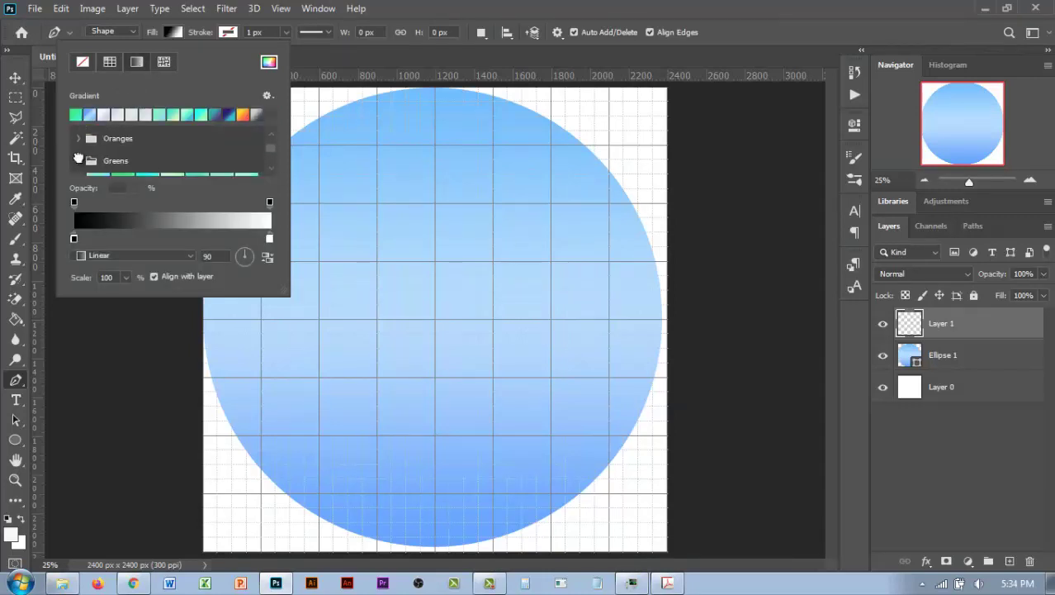
{"action": "left_click", "coordinate": [122, 168]}
- Draw a closed mountain with one sharp peak across the circle's left half
{"action": "left_click", "coordinate": [174, 378]}
{"action": "left_click_drag", "start_coordinate": [333, 278], "coordinate": [302, 316]}
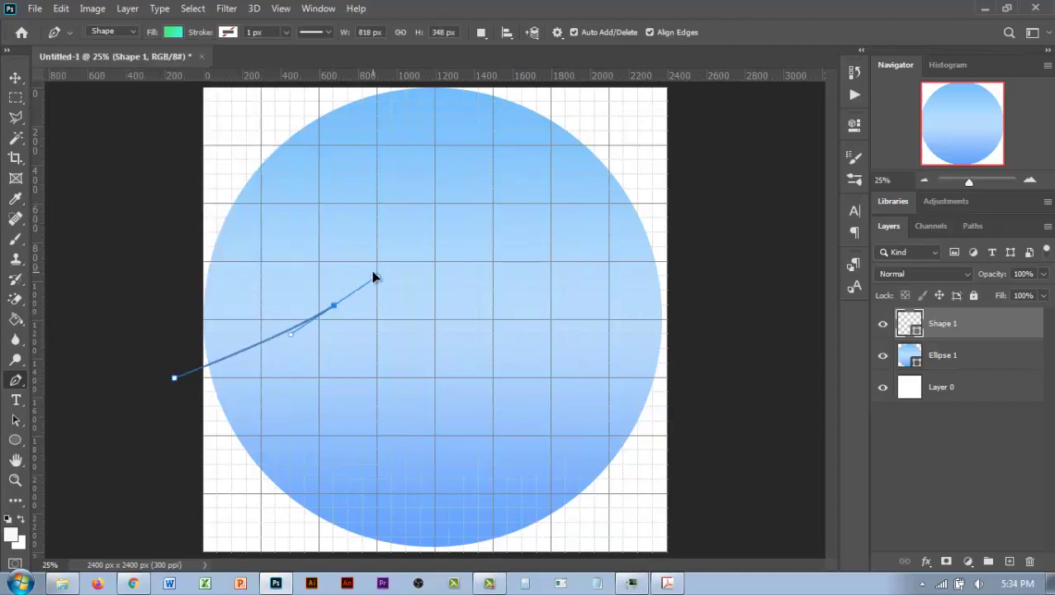
{"action": "left_click", "coordinate": [334, 279], "text": "alt"}
{"action": "left_click", "coordinate": [465, 349]}
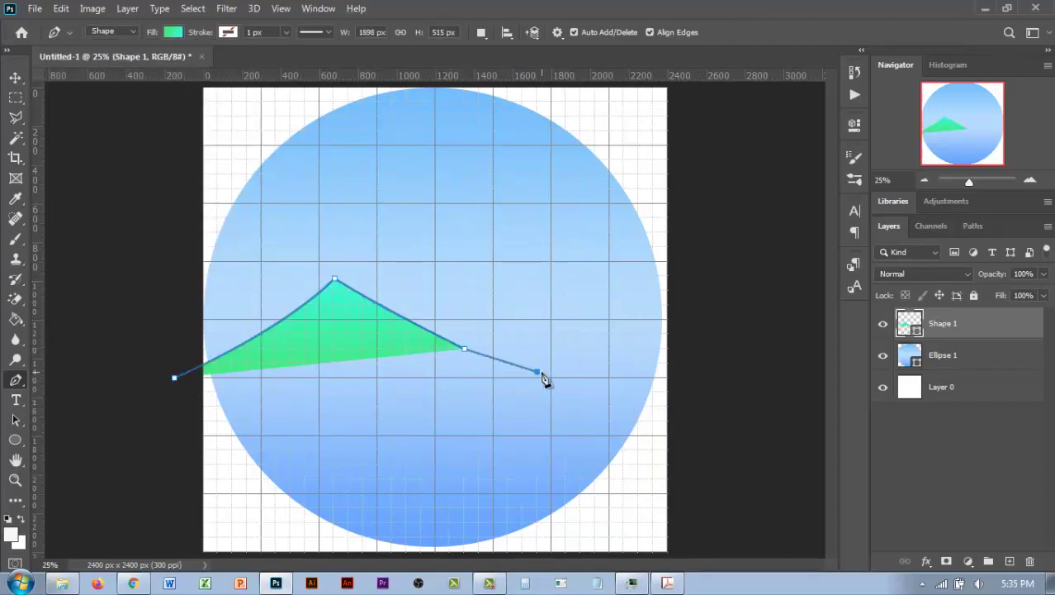
{"action": "left_click_drag", "start_coordinate": [522, 363], "coordinate": [550, 380]}
{"action": "left_click", "coordinate": [534, 373]}
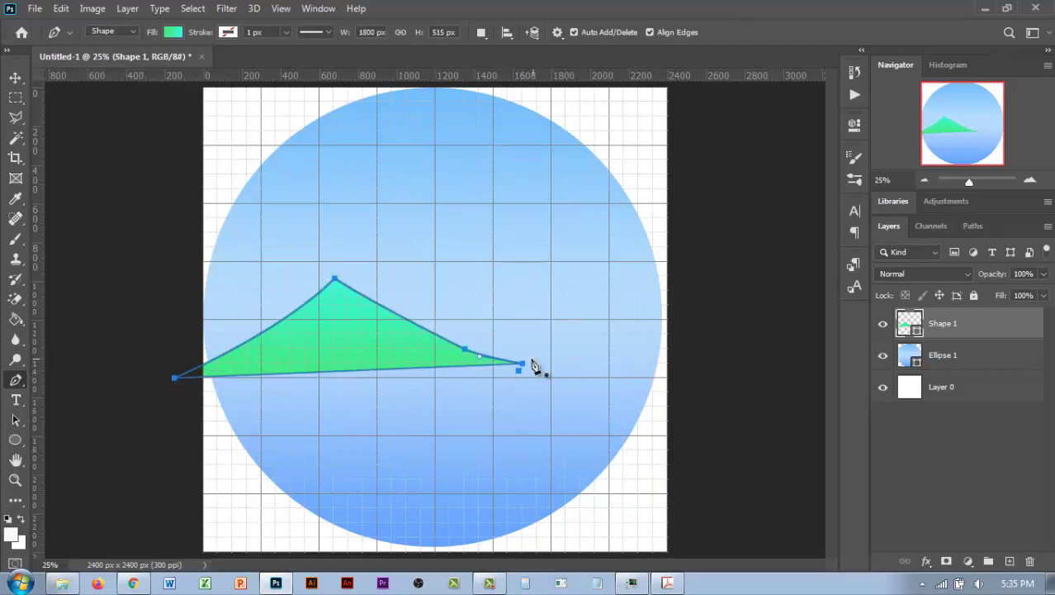
{"action": "mouse_move", "coordinate": [174, 377]}
{"action": "left_mouse_down"}
{"action": "mouse_move", "coordinate": [188, 384]}
{"action": "mouse_move", "coordinate": [167, 378]}
{"action": "left_mouse_up"}
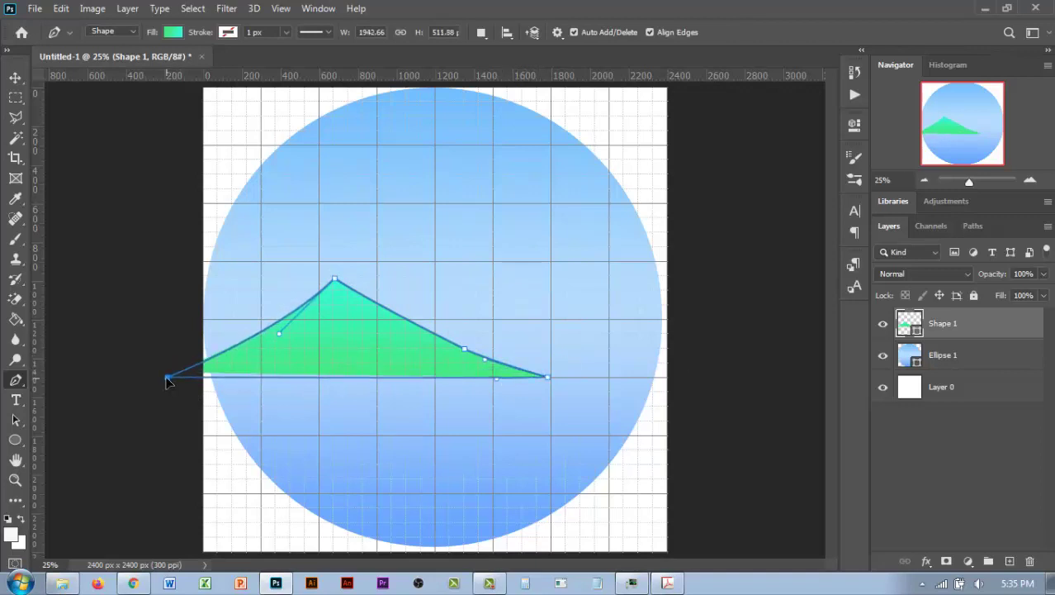
- Draw a taller closed green peak right of centre, its slope running past the circle's right edge
{"action": "left_click", "coordinate": [1009, 561]}
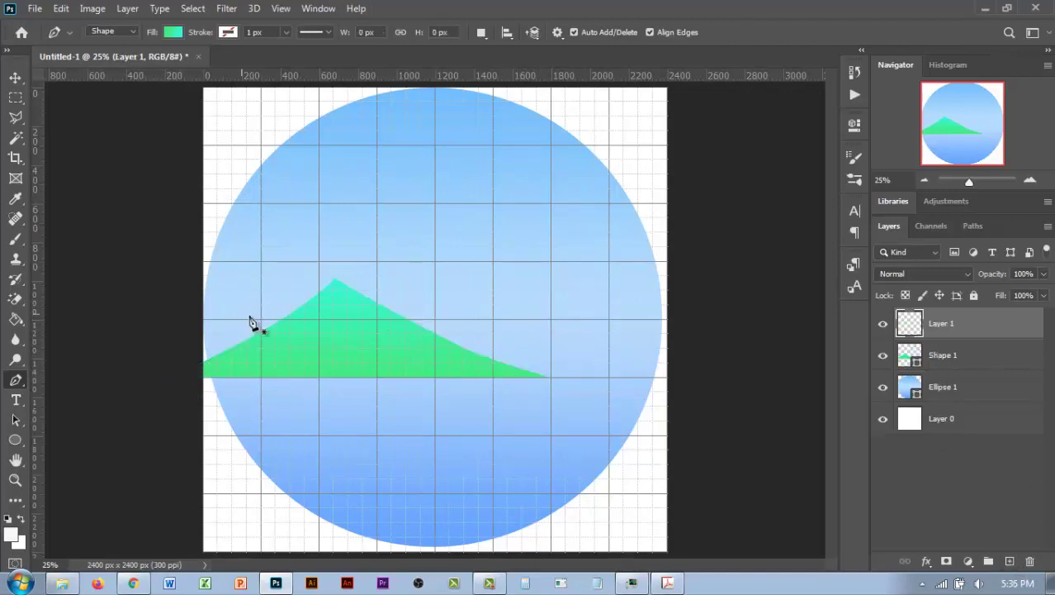
{"action": "left_click", "coordinate": [261, 377]}
{"action": "left_click_drag", "start_coordinate": [524, 203], "coordinate": [568, 145]}
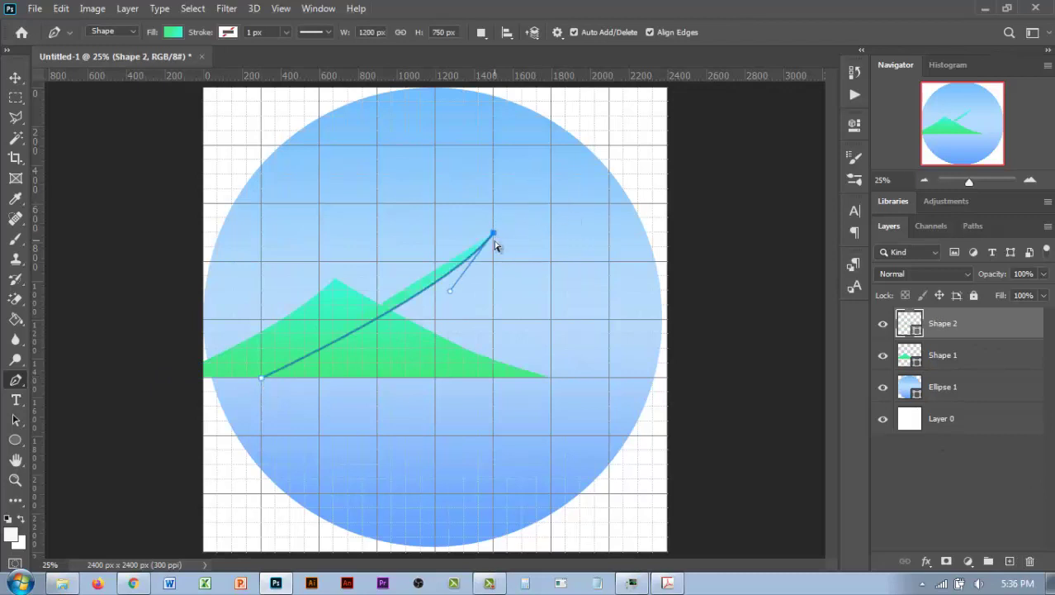
{"action": "left_click_drag", "start_coordinate": [740, 377], "coordinate": [815, 406]}
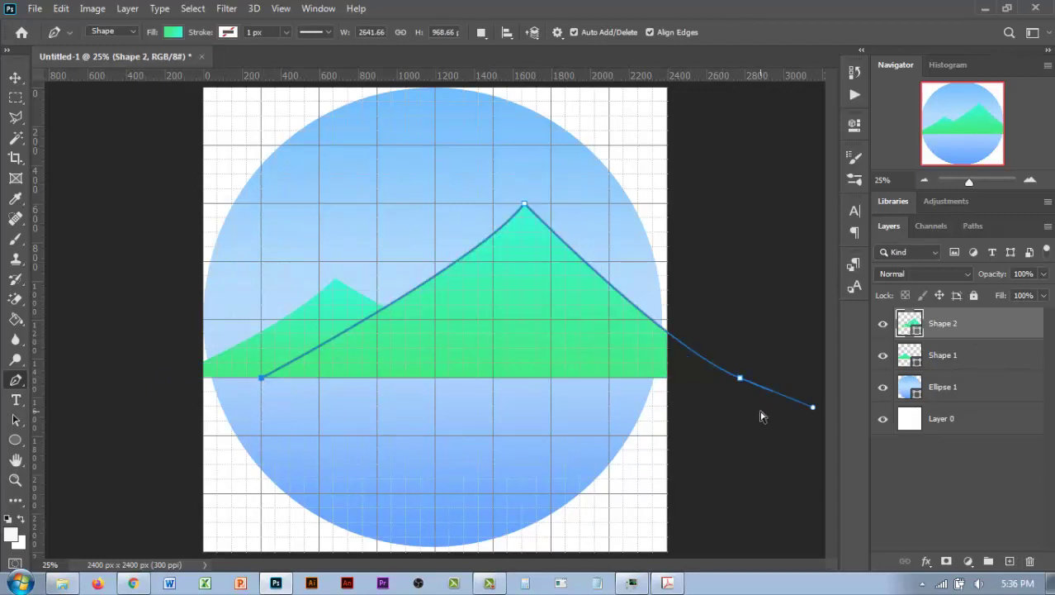
{"action": "left_click", "coordinate": [261, 378]}
{"action": "left_click_drag", "start_coordinate": [740, 378], "coordinate": [747, 377]}
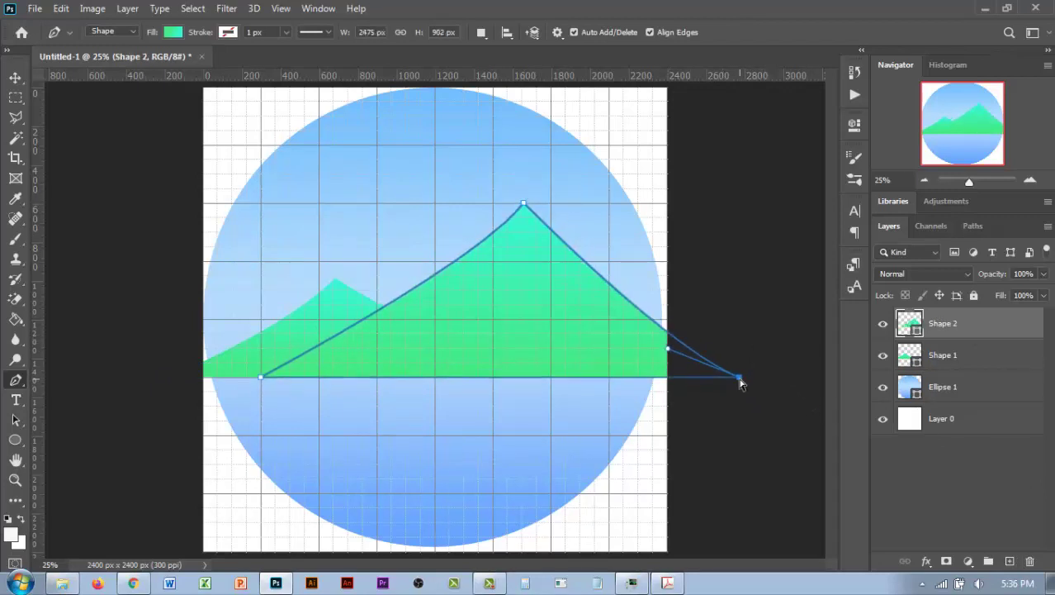
{"action": "left_click", "coordinate": [1009, 561]}
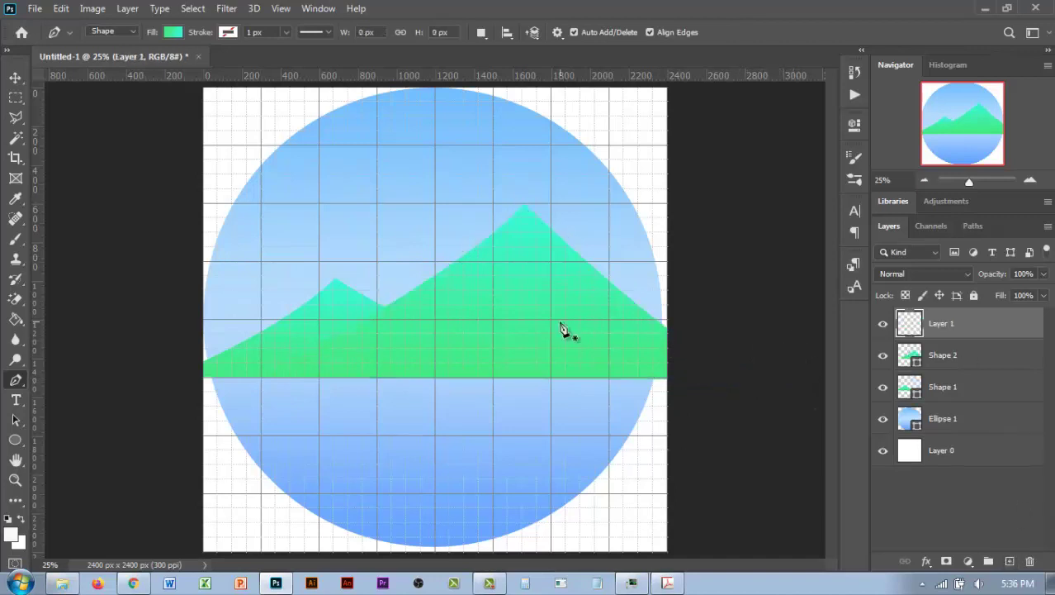
{"action": "left_click", "coordinate": [945, 387]}
{"action": "left_click", "coordinate": [946, 354]}
{"action": "left_click", "coordinate": [946, 323]}
- Pen-draw a rolling ridge shape with a flat base across the lower circle
{"action": "mouse_move", "coordinate": [247, 306]}
{"action": "left_mouse_down"}
{"action": "mouse_move", "coordinate": [263, 293]}
{"action": "mouse_move", "coordinate": [318, 323]}
{"action": "mouse_move", "coordinate": [431, 332]}
{"action": "left_mouse_up"}
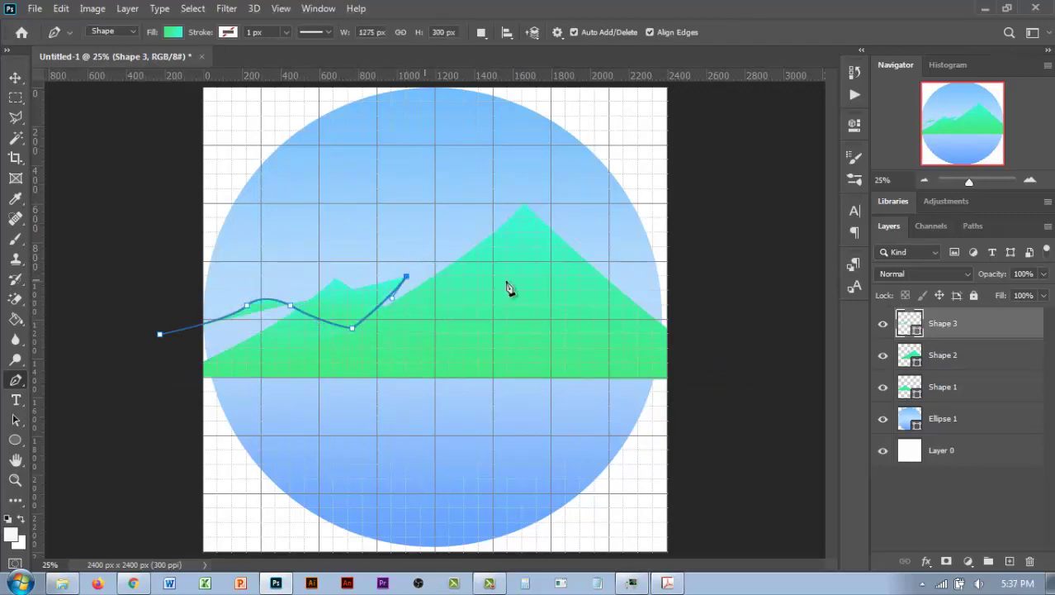
{"action": "left_click_drag", "start_coordinate": [531, 269], "coordinate": [637, 264]}
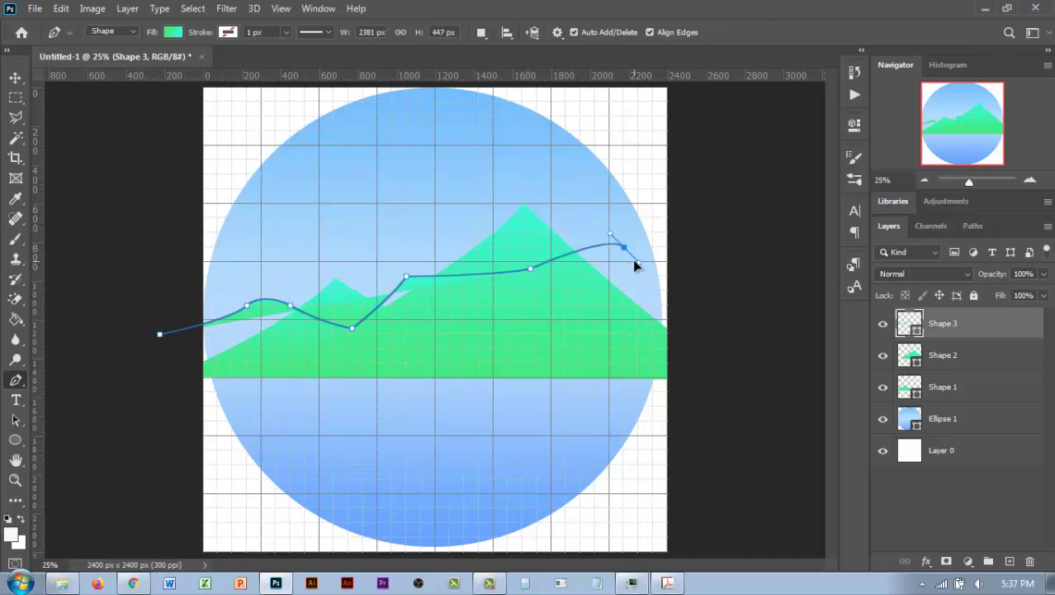
{"action": "left_click", "coordinate": [696, 275]}
{"action": "left_click", "coordinate": [719, 378]}
{"action": "left_click", "coordinate": [152, 377]}
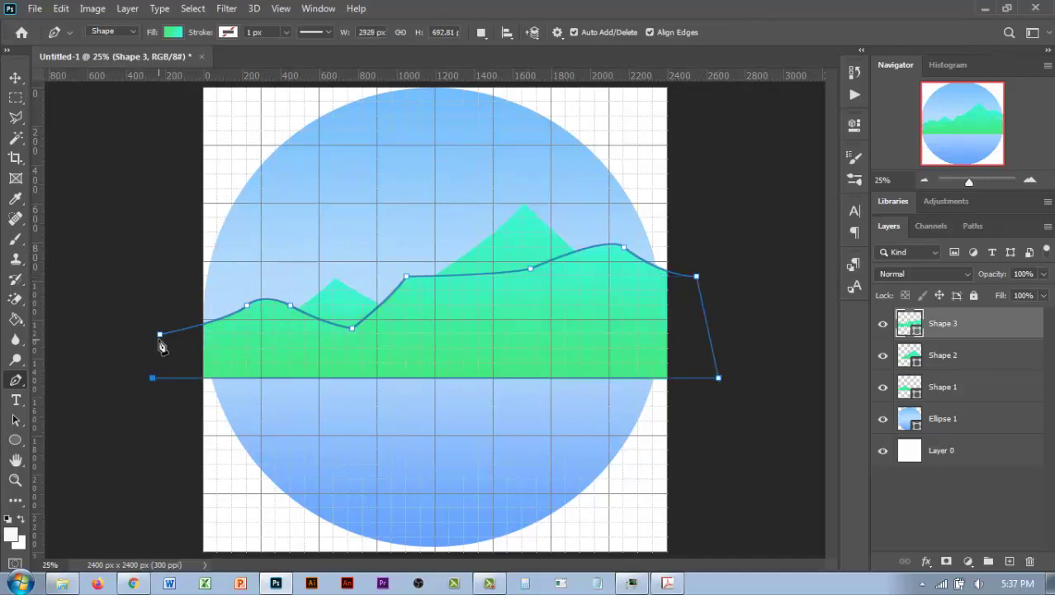
- Fill the ridge with a Grays gradient preset
{"action": "double_click", "coordinate": [910, 326]}
{"action": "left_click", "coordinate": [545, 138]}
{"action": "scroll", "coordinate": [480, 219], "scroll_direction": "down", "scroll_amount": 2}
{"action": "scroll", "coordinate": [480, 223], "scroll_direction": "down", "scroll_amount": 2}
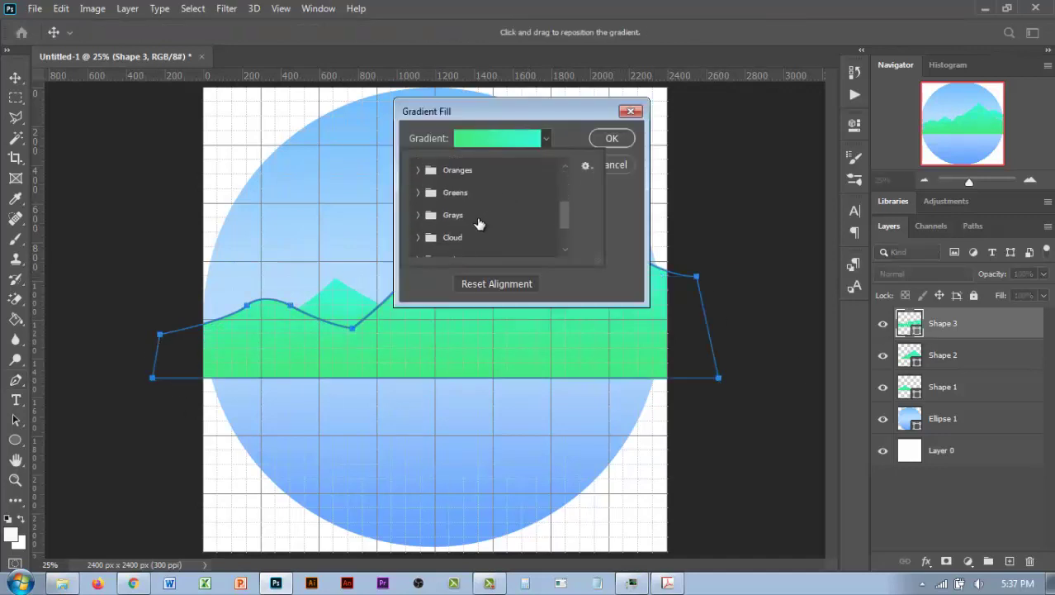
{"action": "left_click", "coordinate": [453, 215]}
{"action": "scroll", "coordinate": [566, 220], "scroll_direction": "down", "scroll_amount": 2}
{"action": "left_click", "coordinate": [488, 200]}
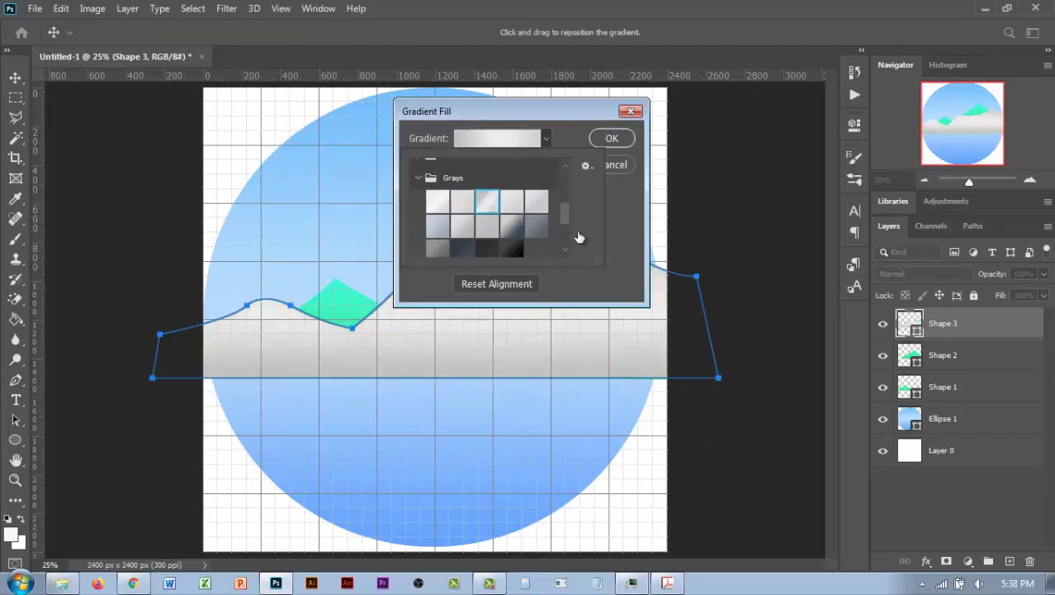
{"action": "left_click", "coordinate": [537, 224]}
{"action": "left_click", "coordinate": [512, 224]}
{"action": "left_click", "coordinate": [487, 200]}
{"action": "key", "text": "Return"}
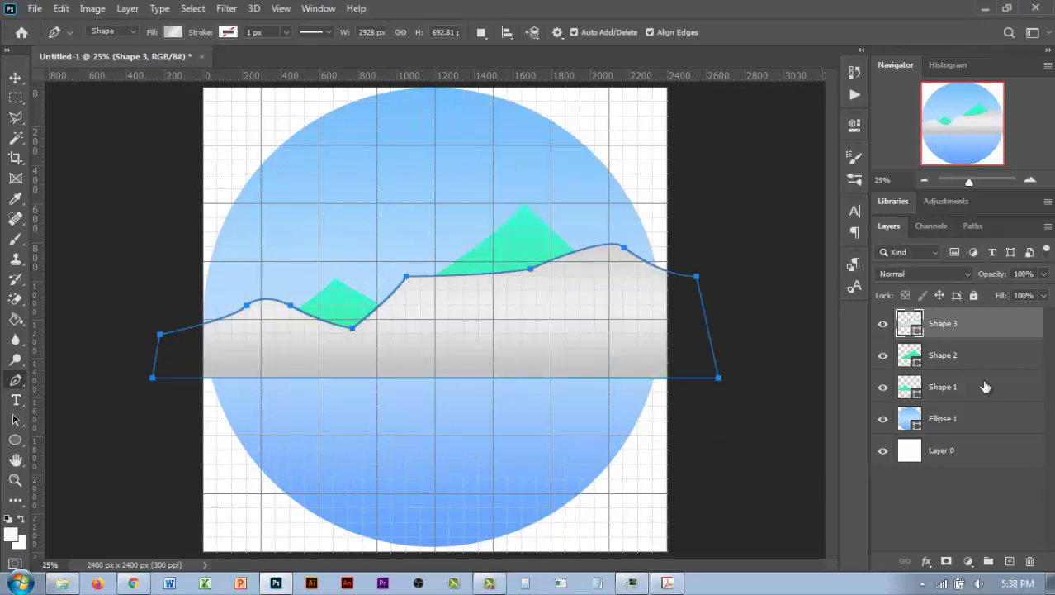
- Move the gray ridge below the green mountains and narrow it to fit the circle
{"action": "left_click_drag", "start_coordinate": [985, 387], "coordinate": [1013, 401]}
{"action": "key", "text": "ctrl+t"}
{"action": "mouse_move", "coordinate": [435, 241]}
{"action": "left_mouse_down"}
{"action": "mouse_move", "coordinate": [435, 203]}
{"action": "mouse_move", "coordinate": [437, 234]}
{"action": "left_mouse_up"}
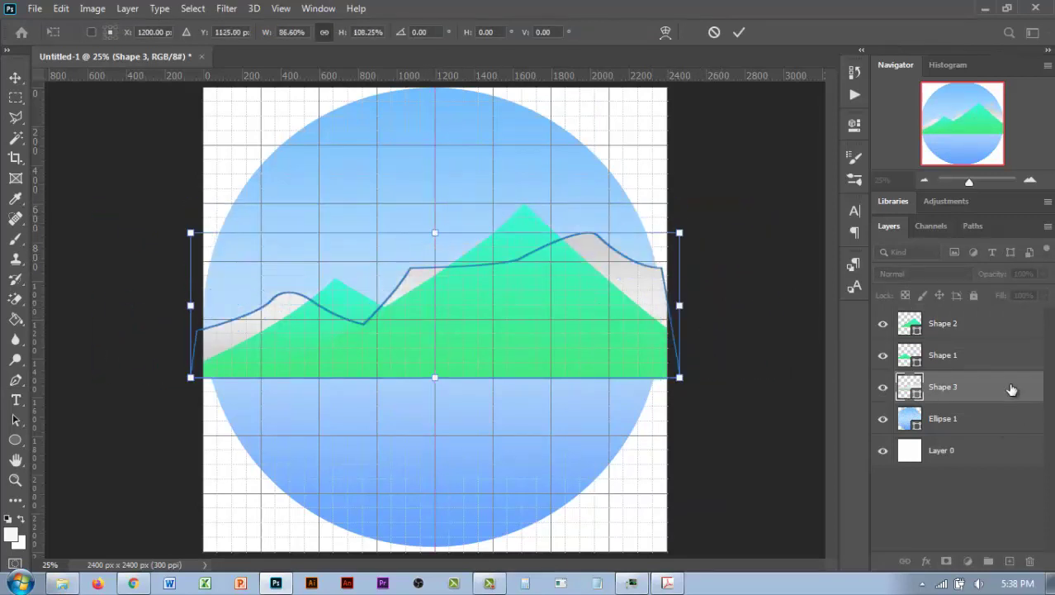
{"action": "key", "text": "Return"}
- Lighten the sky circle's gradient fill and add a new empty layer
{"action": "left_click", "coordinate": [988, 426]}
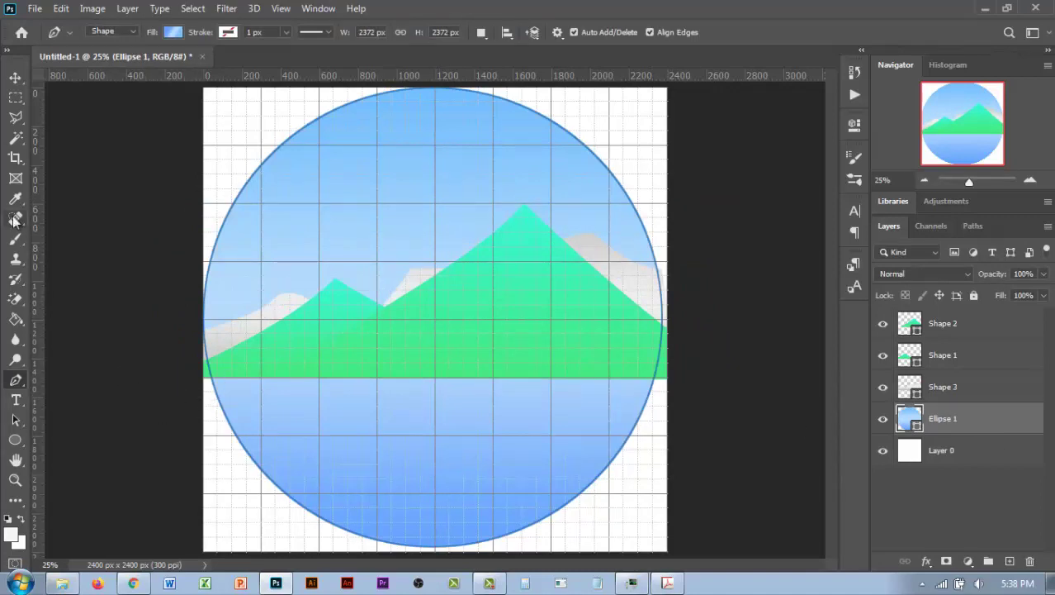
{"action": "left_click", "coordinate": [174, 33]}
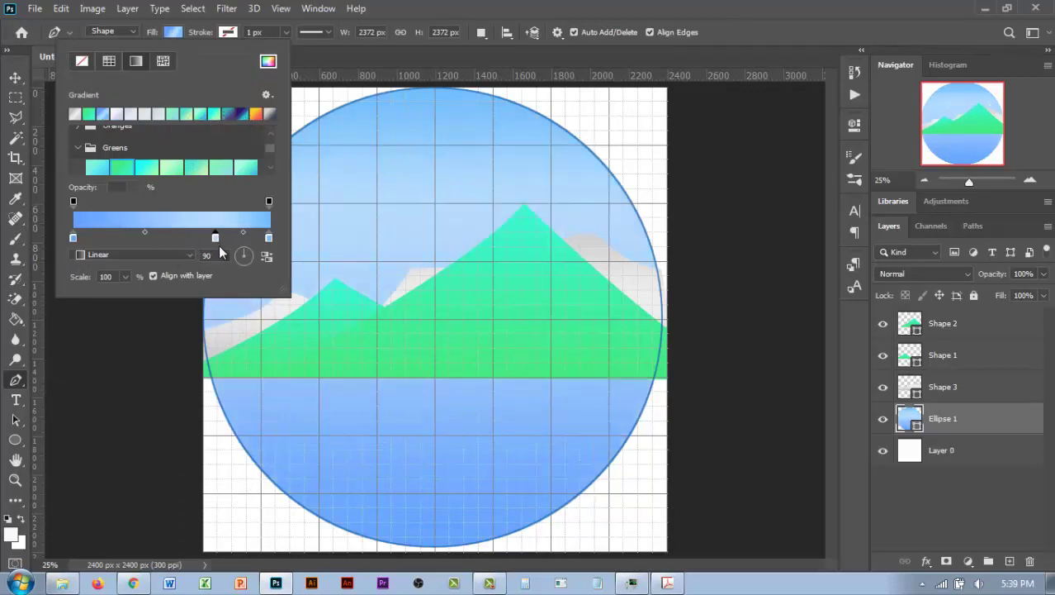
{"action": "left_click", "coordinate": [106, 403]}
{"action": "left_click", "coordinate": [1010, 560]}
- Place Shape 4 above the sky circle and start the cloud's top arc and teardrop curve
{"action": "left_click_drag", "start_coordinate": [942, 323], "coordinate": [970, 436]}
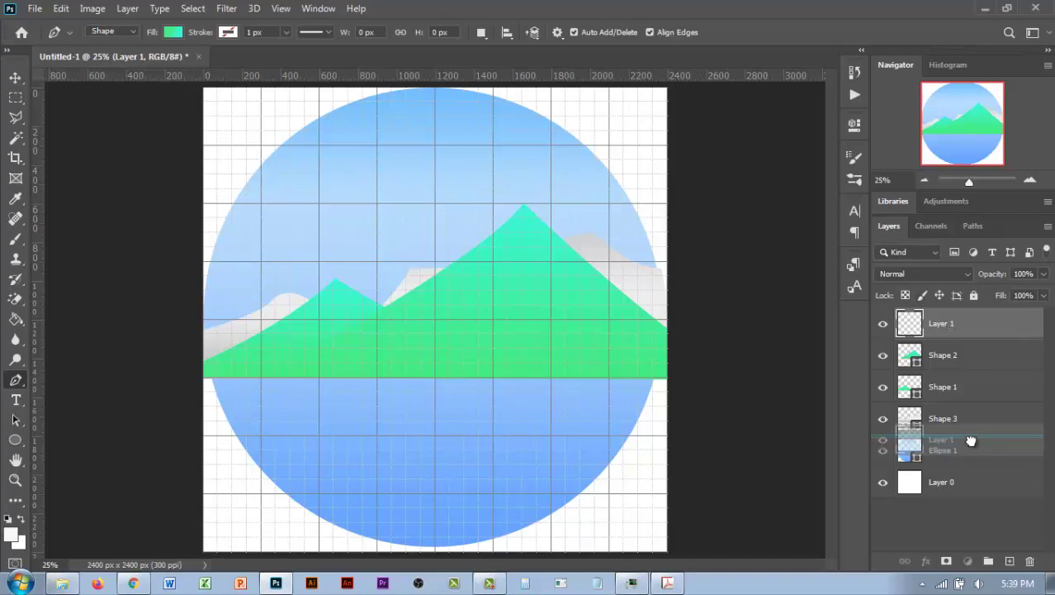
{"action": "scroll", "coordinate": [282, 194], "scroll_direction": "up", "scroll_amount": 3}
{"action": "left_click", "coordinate": [212, 168]}
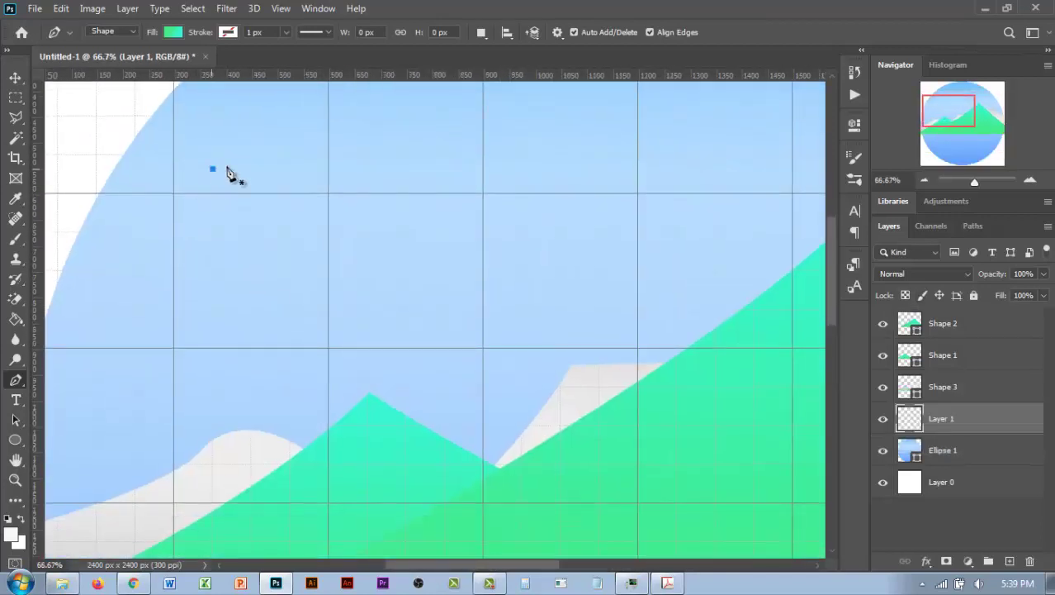
{"action": "left_click_drag", "start_coordinate": [297, 118], "coordinate": [359, 125]}
{"action": "left_click_drag", "start_coordinate": [340, 193], "coordinate": [329, 254]}
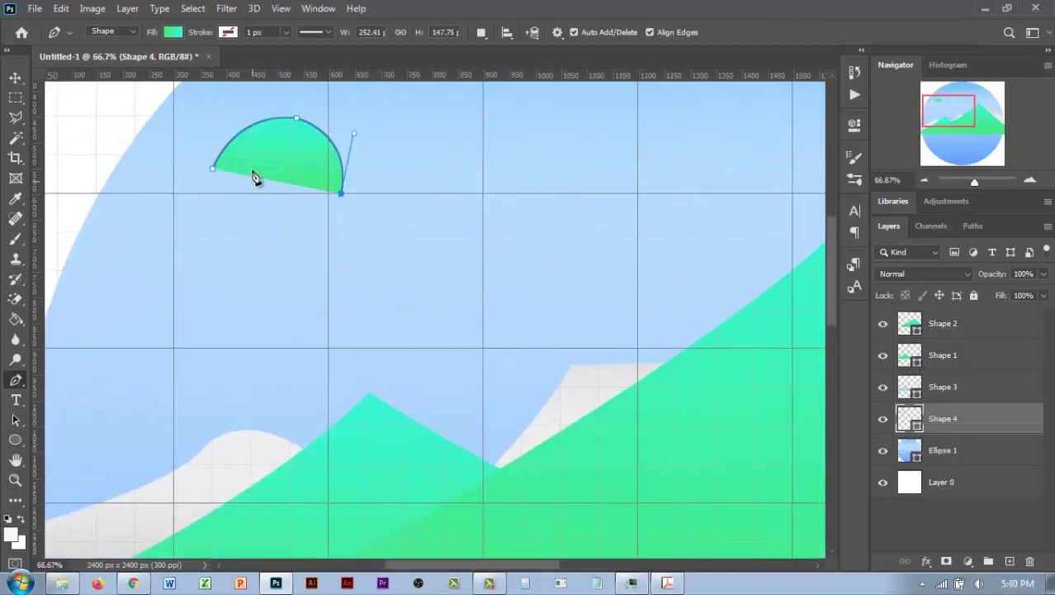
{"action": "left_click_drag", "start_coordinate": [264, 218], "coordinate": [315, 252]}
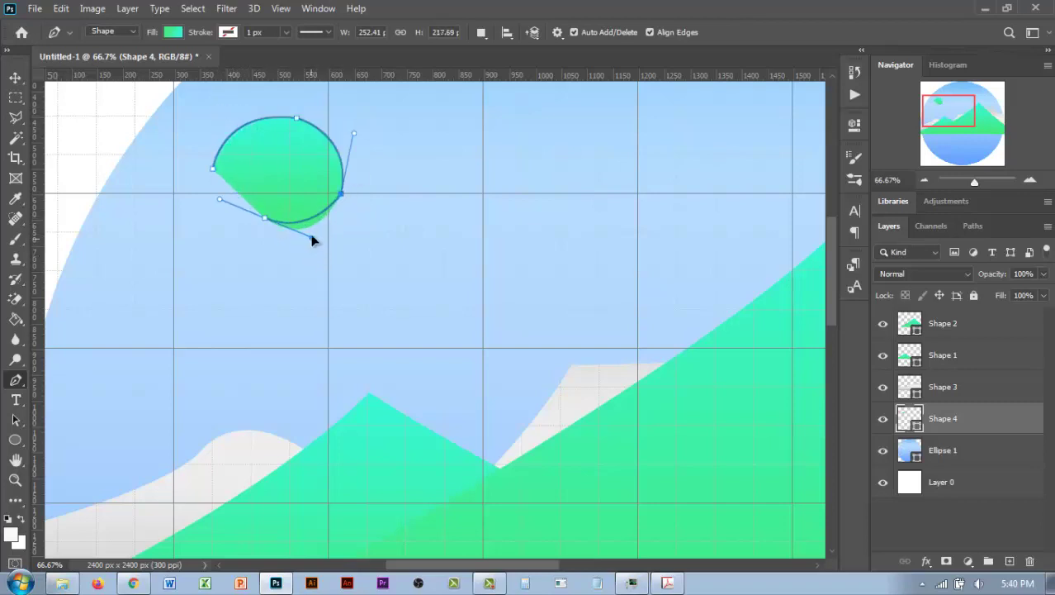
{"action": "left_click_drag", "start_coordinate": [341, 194], "coordinate": [329, 189]}
{"action": "left_click", "coordinate": [272, 229], "text": "ctrl"}
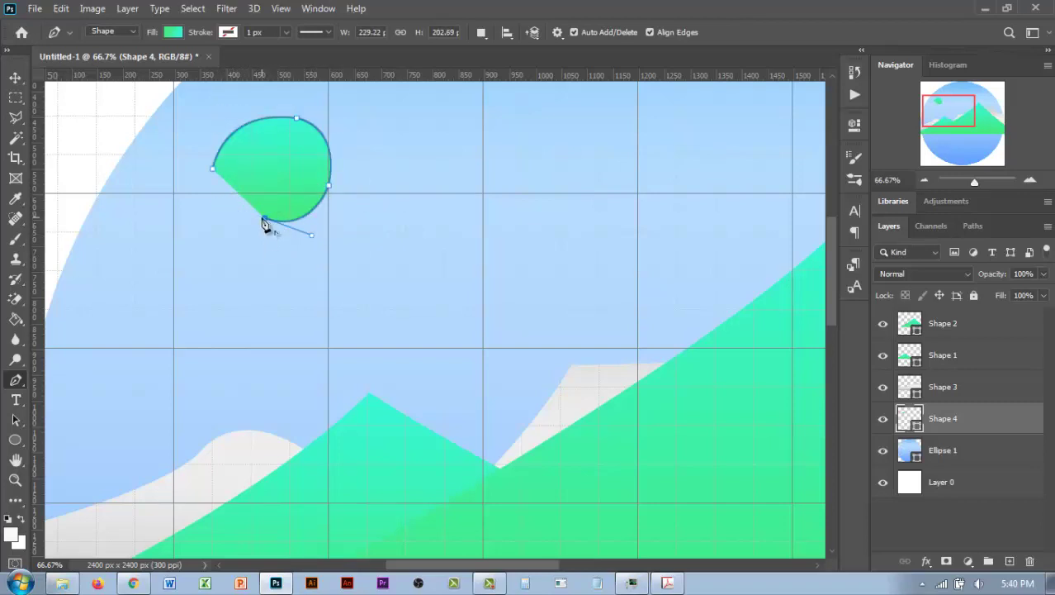
- Add the cloud's notched inner curl and the second puff's curve
{"action": "left_click", "coordinate": [270, 162], "text": "alt"}
{"action": "left_click_drag", "start_coordinate": [265, 218], "coordinate": [344, 257]}
{"action": "left_click_drag", "start_coordinate": [247, 210], "coordinate": [250, 205]}
{"action": "mouse_move", "coordinate": [345, 205]}
{"action": "left_mouse_down"}
{"action": "mouse_move", "coordinate": [337, 192]}
{"action": "mouse_move", "coordinate": [417, 221]}
{"action": "mouse_move", "coordinate": [414, 270]}
{"action": "left_mouse_up"}
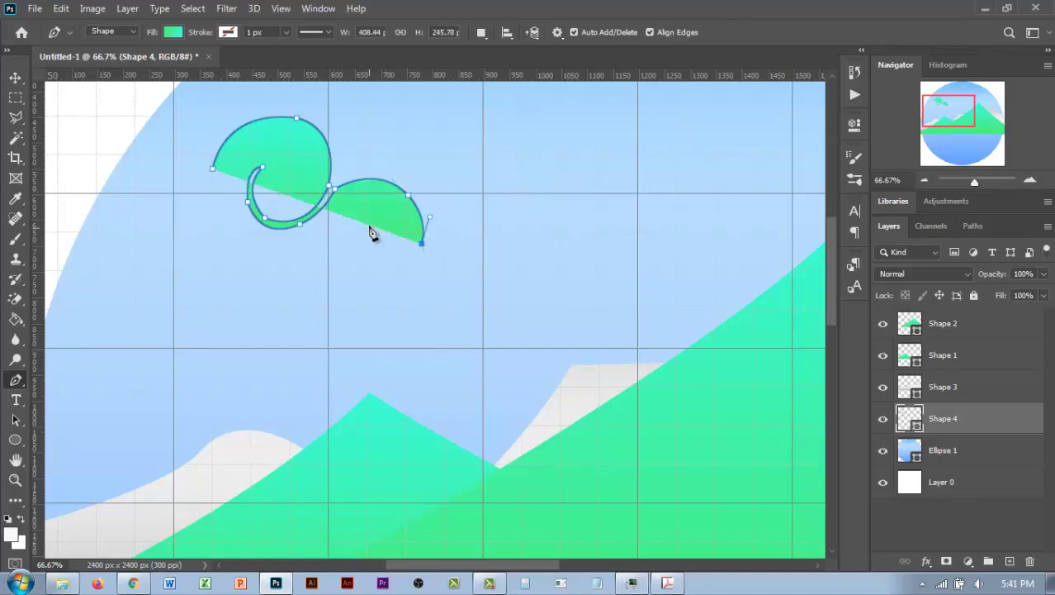
{"action": "left_click_drag", "start_coordinate": [368, 240], "coordinate": [397, 279]}
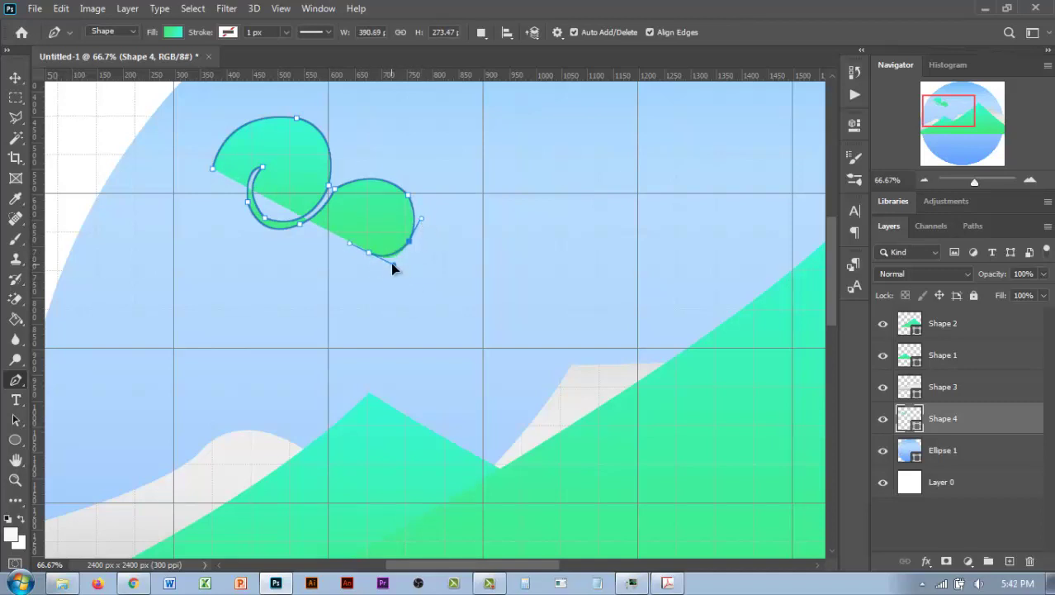
{"action": "mouse_move", "coordinate": [399, 181]}
{"action": "left_mouse_down"}
{"action": "mouse_move", "coordinate": [361, 242]}
{"action": "mouse_move", "coordinate": [361, 262]}
{"action": "left_mouse_up"}
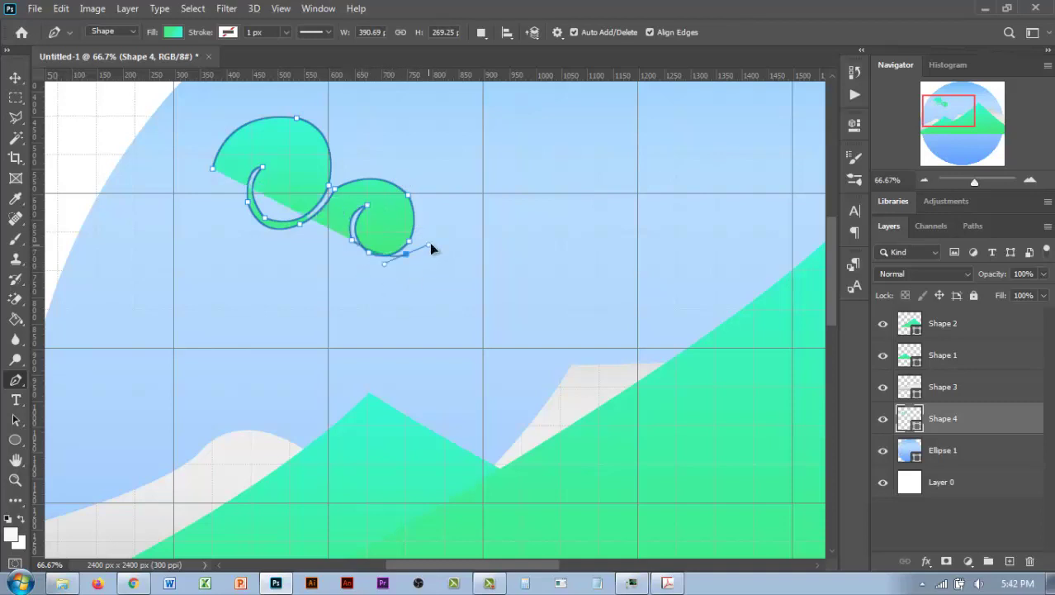
{"action": "left_click_drag", "start_coordinate": [432, 249], "coordinate": [405, 256]}
{"action": "left_click", "coordinate": [404, 255], "text": "alt"}
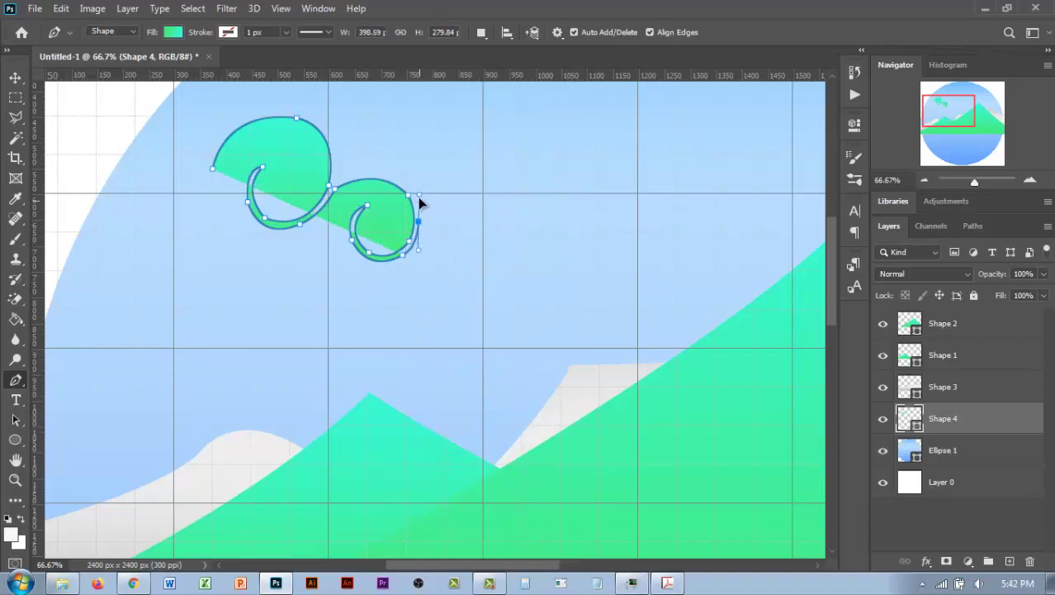
- Extend the outline with the right lobe and swirled curls along the cloud's bottom edge
{"action": "left_click", "coordinate": [418, 221]}
{"action": "left_click_drag", "start_coordinate": [457, 268], "coordinate": [445, 326]}
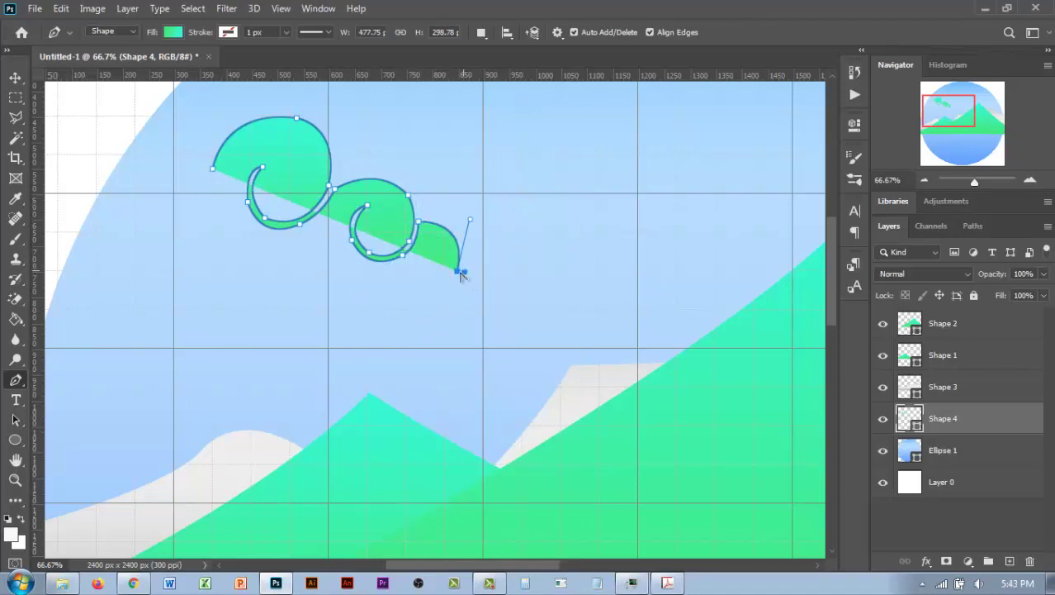
{"action": "left_click_drag", "start_coordinate": [382, 300], "coordinate": [398, 311]}
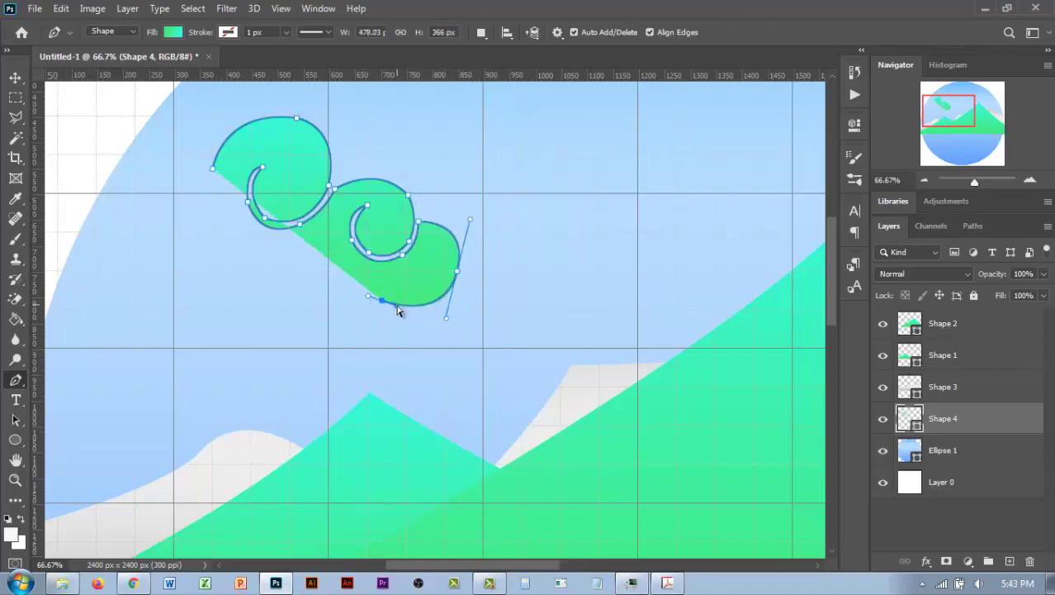
{"action": "left_click_drag", "start_coordinate": [328, 328], "coordinate": [287, 320]}
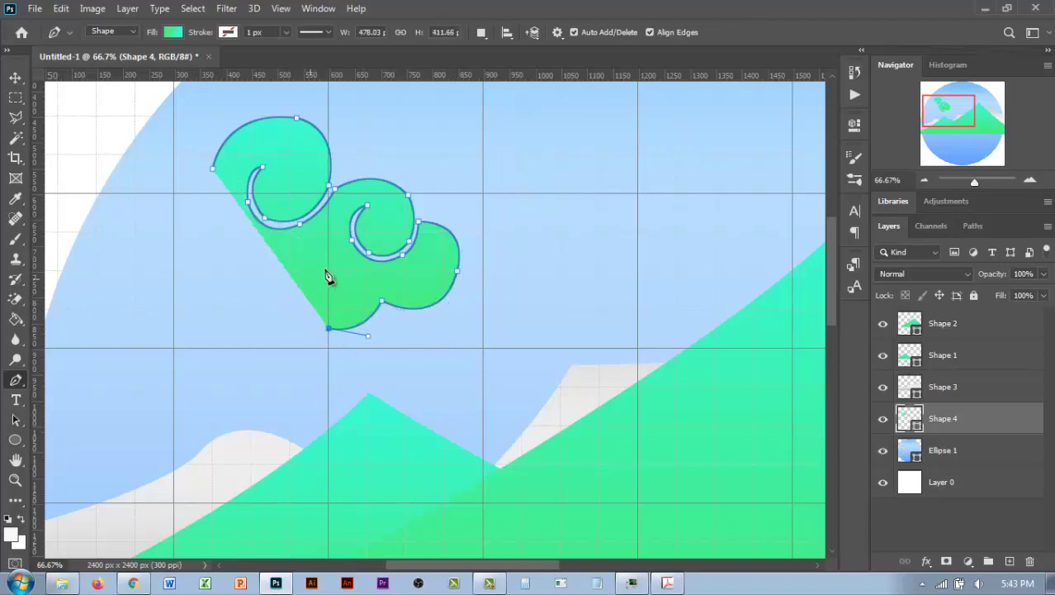
{"action": "left_click_drag", "start_coordinate": [309, 278], "coordinate": [336, 355]}
{"action": "left_click", "coordinate": [212, 325]}
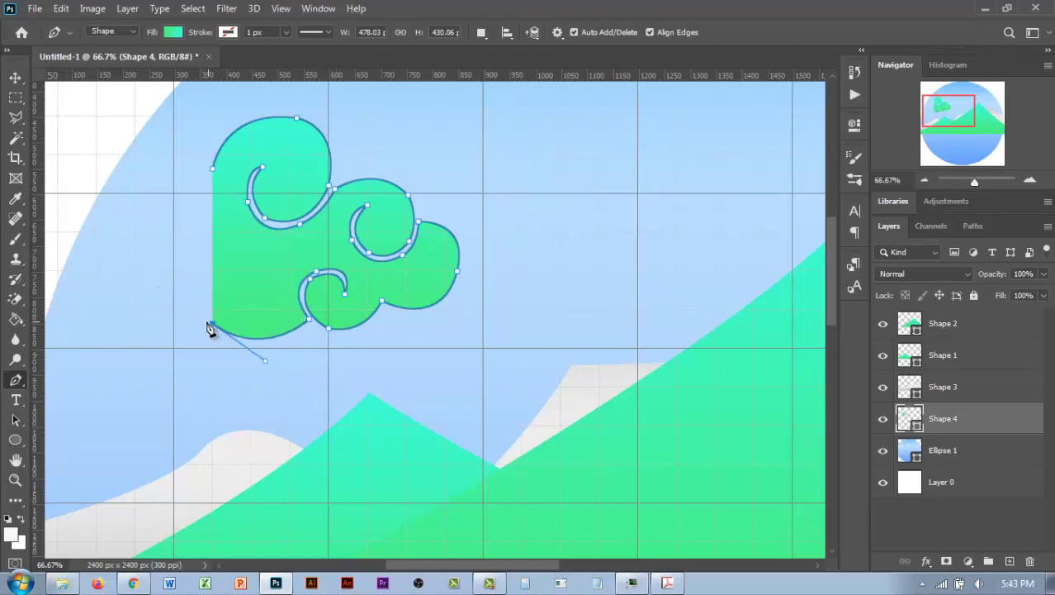
{"action": "mouse_move", "coordinate": [223, 260]}
{"action": "left_mouse_down"}
{"action": "mouse_move", "coordinate": [252, 252]}
{"action": "mouse_move", "coordinate": [227, 270]}
{"action": "mouse_move", "coordinate": [197, 246]}
{"action": "left_mouse_up"}
{"action": "left_click", "coordinate": [251, 310]}
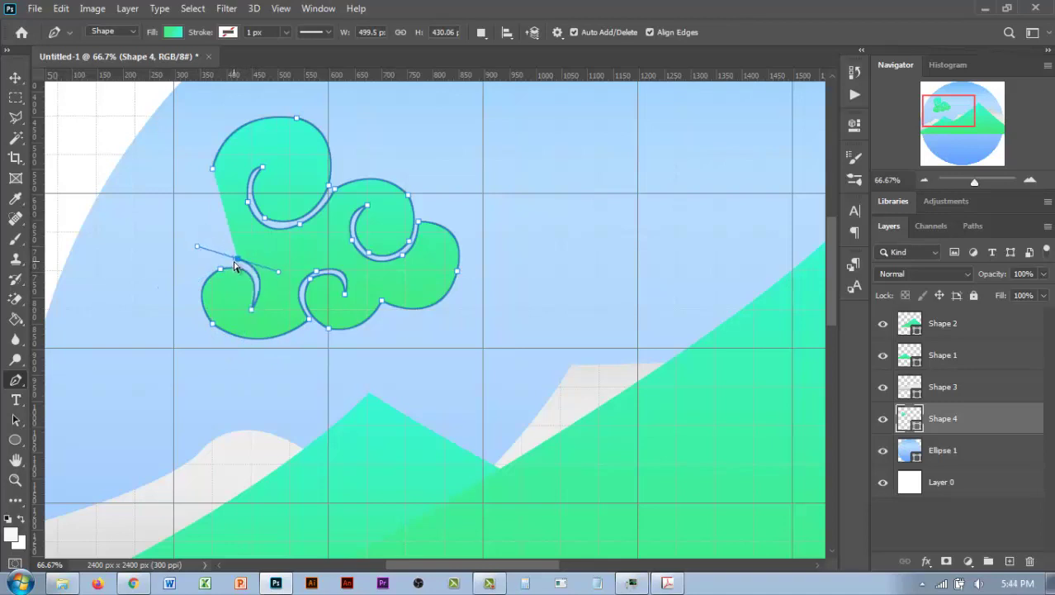
{"action": "left_click_drag", "start_coordinate": [202, 315], "coordinate": [222, 375]}
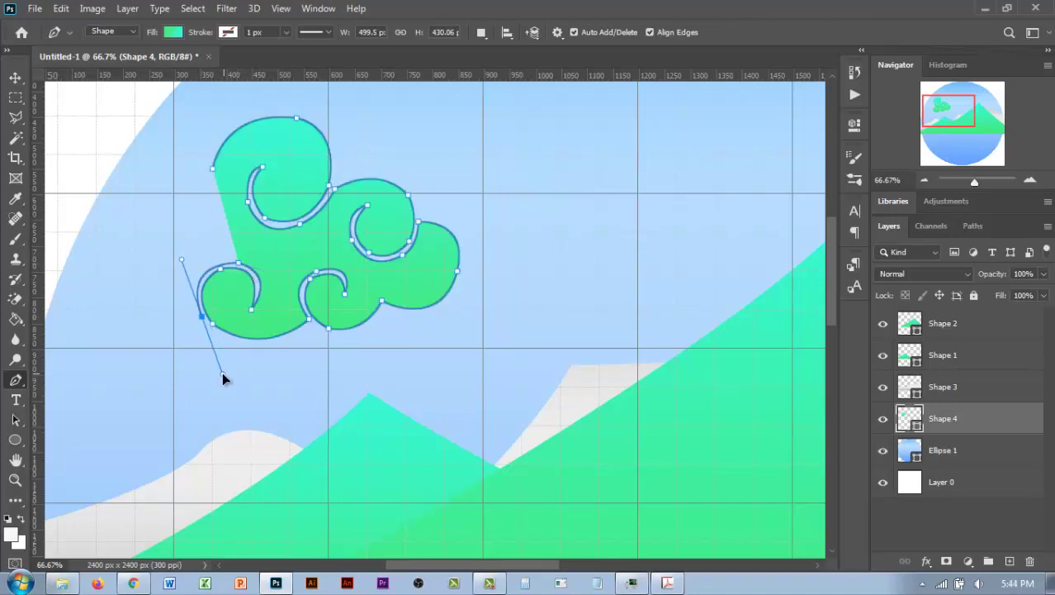
- Add the lower-left curl and left bump, close the outline, and swirl the upper-left curve
{"action": "scroll", "coordinate": [231, 376], "scroll_direction": "left", "scroll_amount": 5}
{"action": "left_click_drag", "start_coordinate": [295, 314], "coordinate": [293, 324]}
{"action": "mouse_move", "coordinate": [313, 273]}
{"action": "left_mouse_down"}
{"action": "mouse_move", "coordinate": [349, 314]}
{"action": "mouse_move", "coordinate": [288, 338]}
{"action": "left_mouse_up"}
{"action": "left_click", "coordinate": [317, 269]}
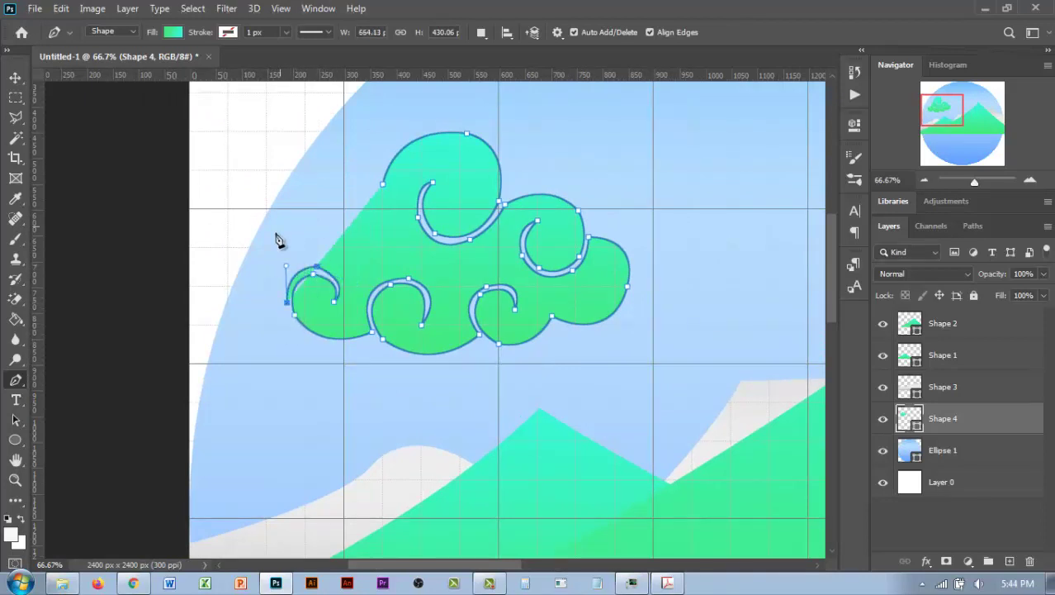
{"action": "mouse_move", "coordinate": [255, 248]}
{"action": "left_mouse_down"}
{"action": "mouse_move", "coordinate": [267, 203]}
{"action": "mouse_move", "coordinate": [306, 234]}
{"action": "left_mouse_up"}
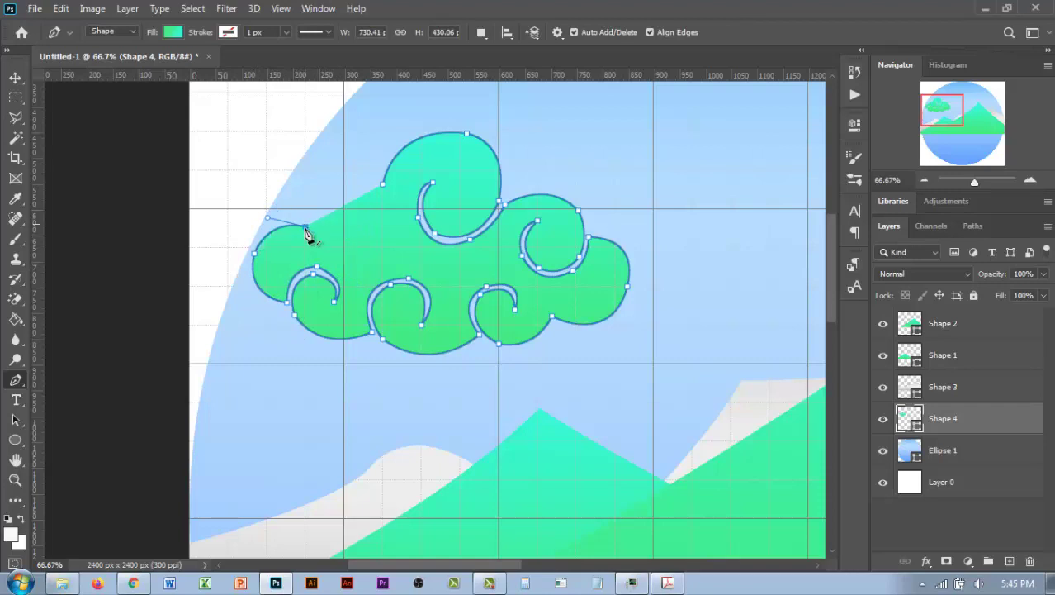
{"action": "mouse_move", "coordinate": [382, 185]}
{"action": "left_mouse_down"}
{"action": "mouse_move", "coordinate": [347, 221]}
{"action": "mouse_move", "coordinate": [360, 241]}
{"action": "mouse_move", "coordinate": [329, 233]}
{"action": "left_mouse_up"}
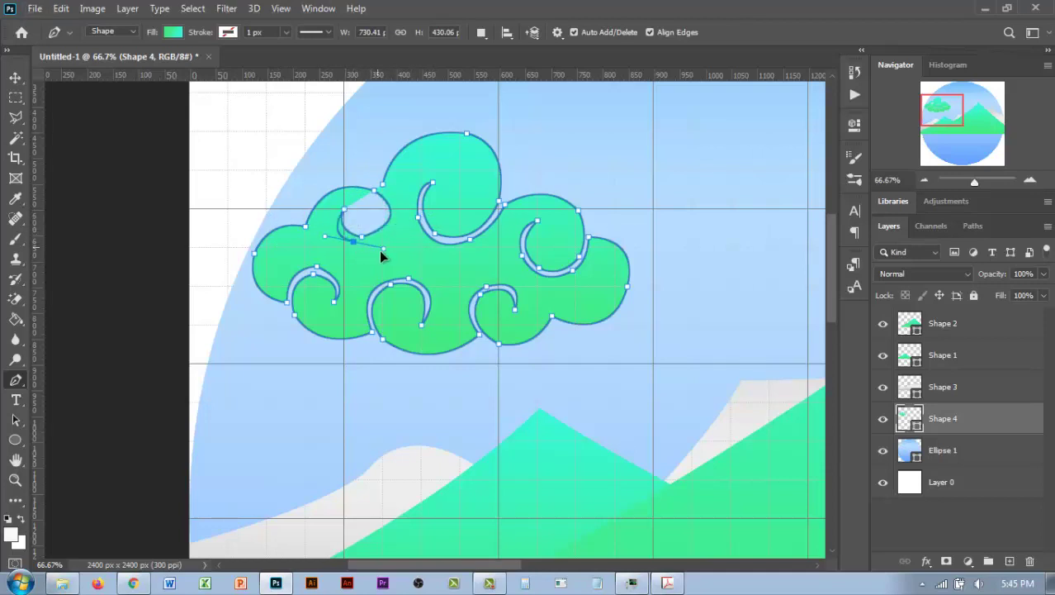
{"action": "left_click_drag", "start_coordinate": [381, 256], "coordinate": [406, 196]}
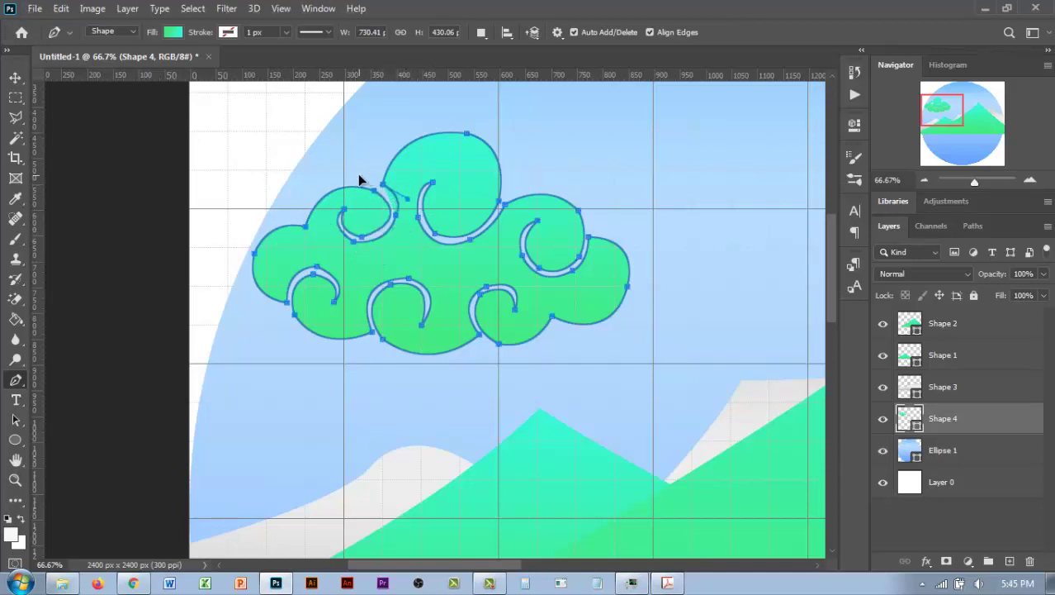
{"action": "left_click", "coordinate": [382, 184]}
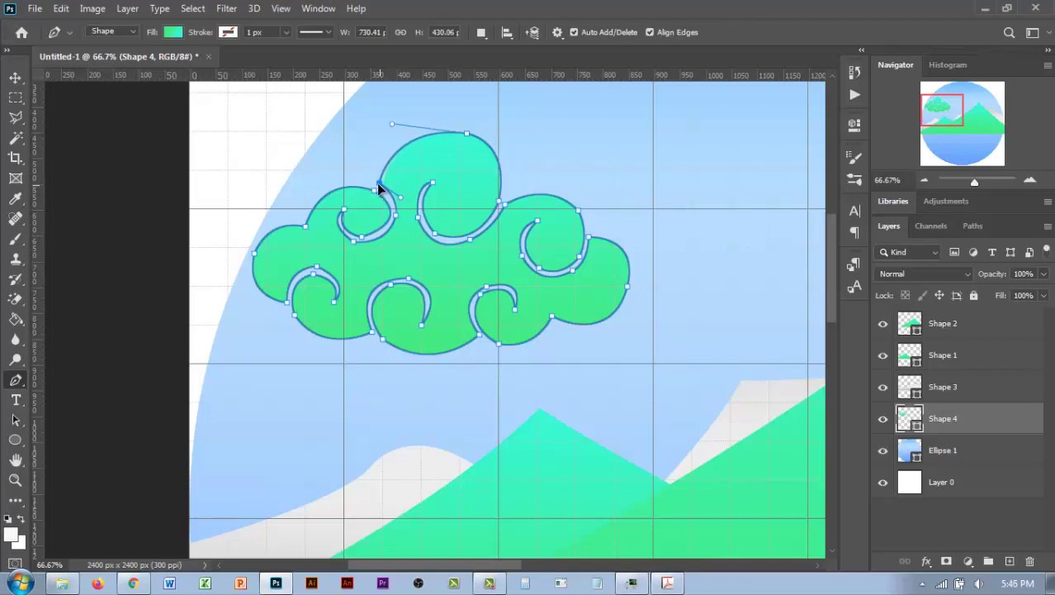
- Try a light gray preset gradient on the cloud with angle -90
{"action": "double_click", "coordinate": [917, 428]}
{"action": "left_click", "coordinate": [545, 139]}
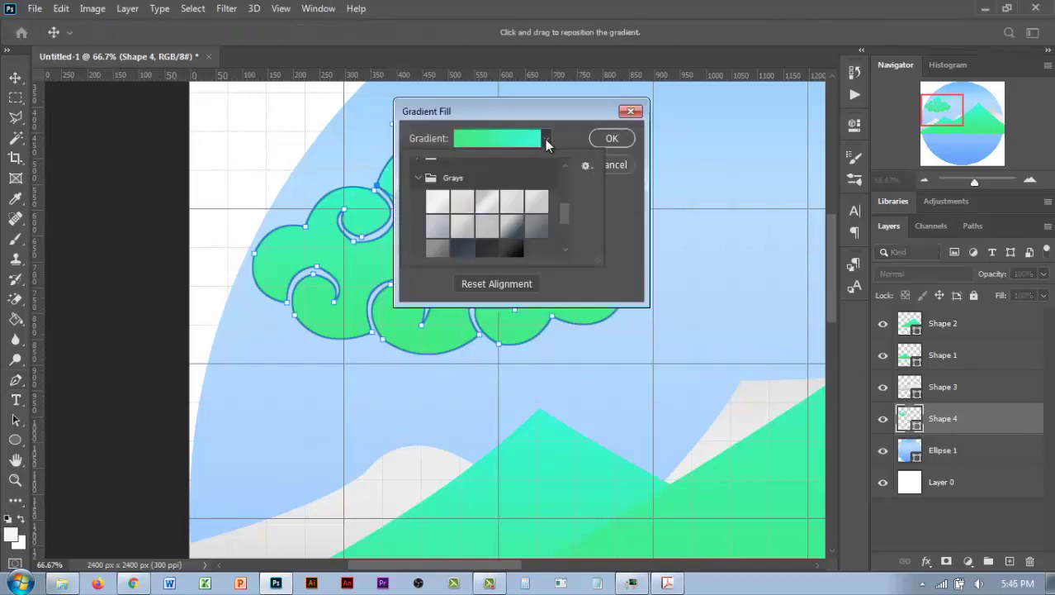
{"action": "left_click", "coordinate": [419, 178]}
{"action": "left_click", "coordinate": [408, 177]}
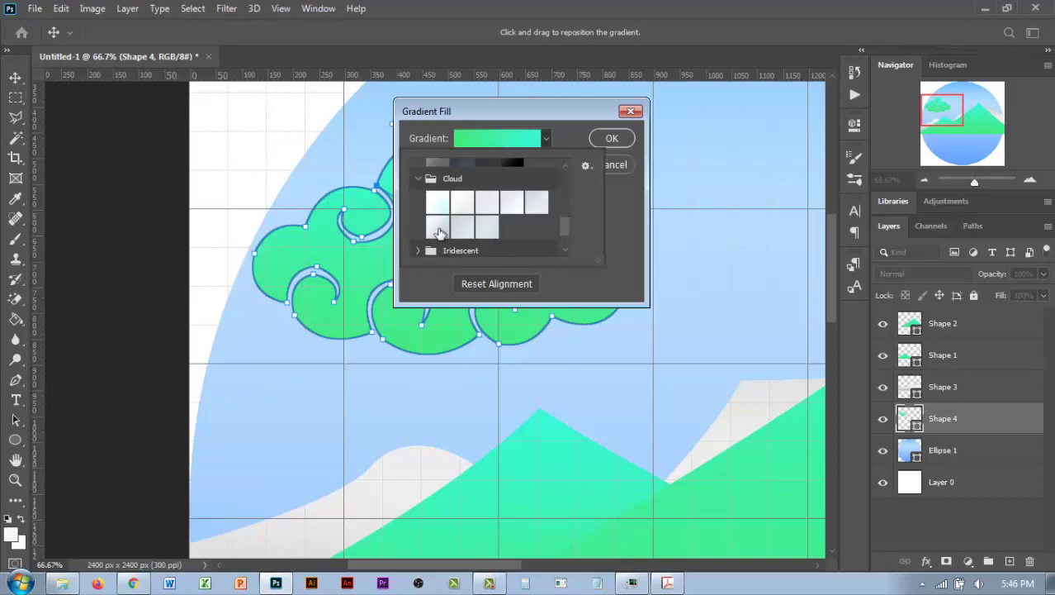
{"action": "double_click", "coordinate": [437, 200]}
{"action": "left_click_drag", "start_coordinate": [566, 111], "coordinate": [879, 161]}
{"action": "double_click", "coordinate": [819, 240]}
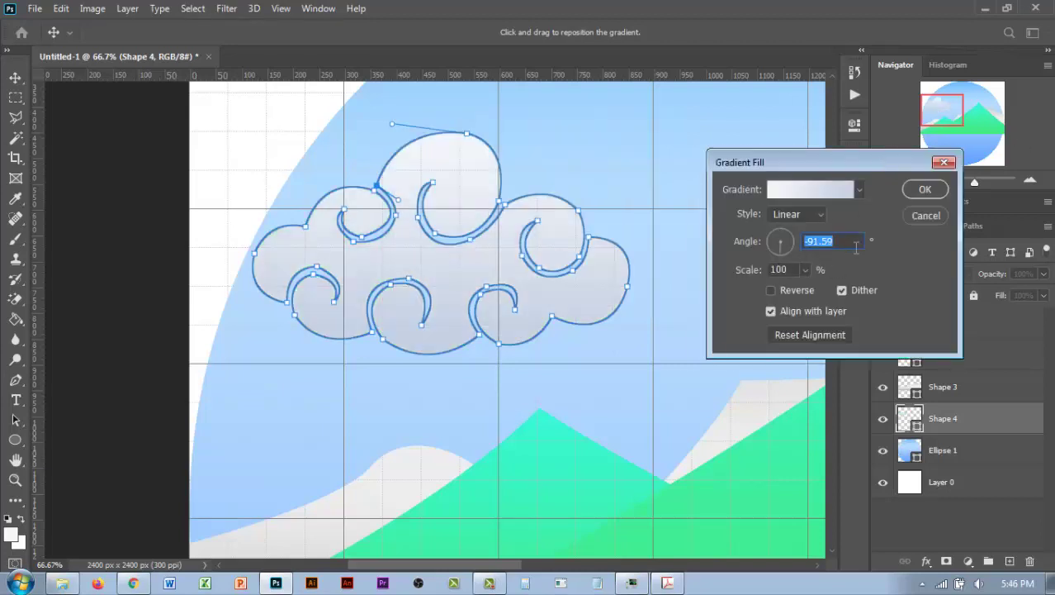
{"action": "type", "text": "-90"}
- Preview the Blues gradient presets, Blue_05 through Blue_18, on the cloud
{"action": "left_click", "coordinate": [810, 190]}
{"action": "left_click", "coordinate": [403, 114]}
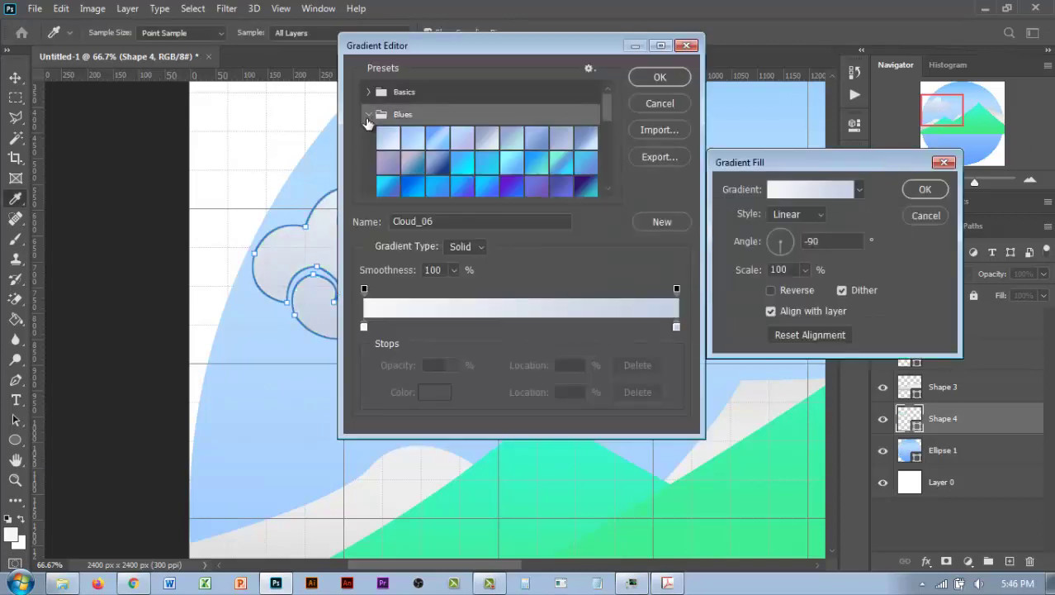
{"action": "left_click", "coordinate": [489, 143]}
{"action": "left_click_drag", "start_coordinate": [495, 45], "coordinate": [704, 139]}
{"action": "left_click", "coordinate": [723, 235]}
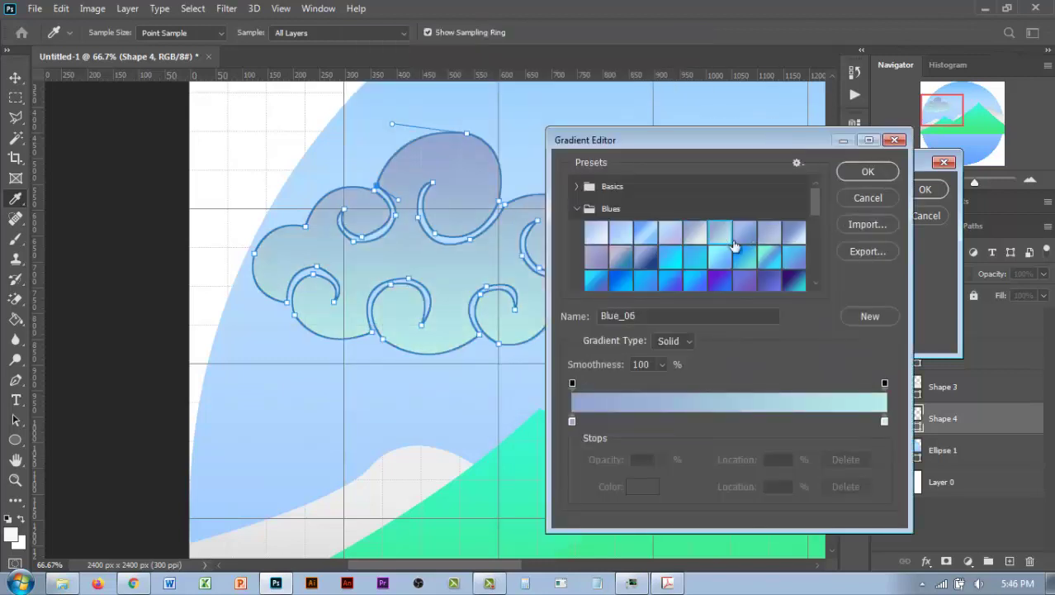
{"action": "left_click", "coordinate": [746, 234]}
{"action": "left_click", "coordinate": [770, 236]}
{"action": "left_click", "coordinate": [789, 238]}
{"action": "left_click", "coordinate": [596, 257]}
{"action": "left_click", "coordinate": [621, 256]}
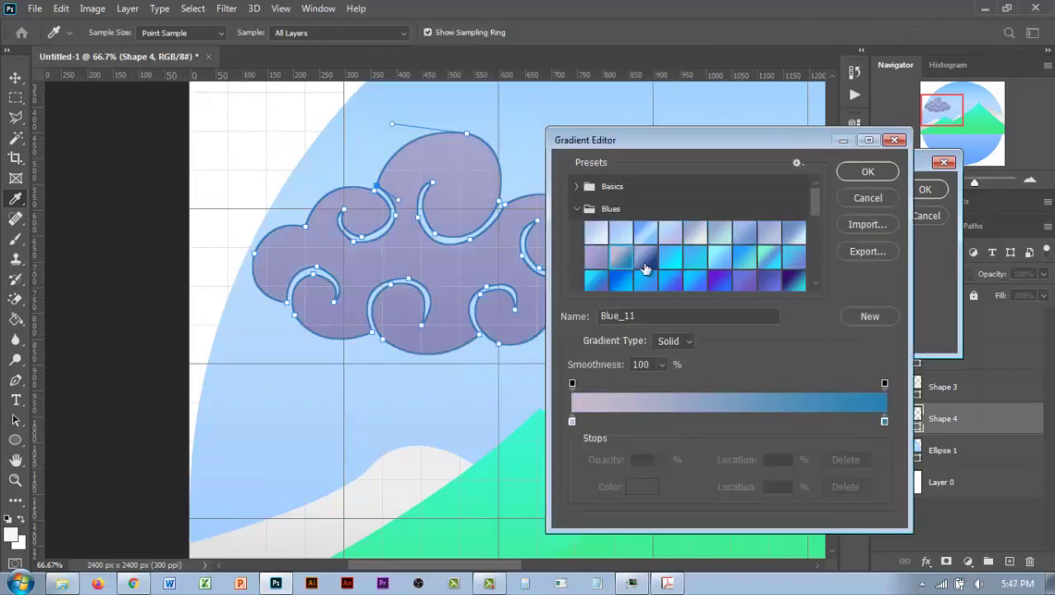
{"action": "left_click", "coordinate": [646, 257]}
{"action": "left_click", "coordinate": [671, 257]}
{"action": "left_click", "coordinate": [695, 256]}
{"action": "left_click", "coordinate": [720, 256]}
{"action": "left_click", "coordinate": [745, 257]}
{"action": "left_click", "coordinate": [770, 257]}
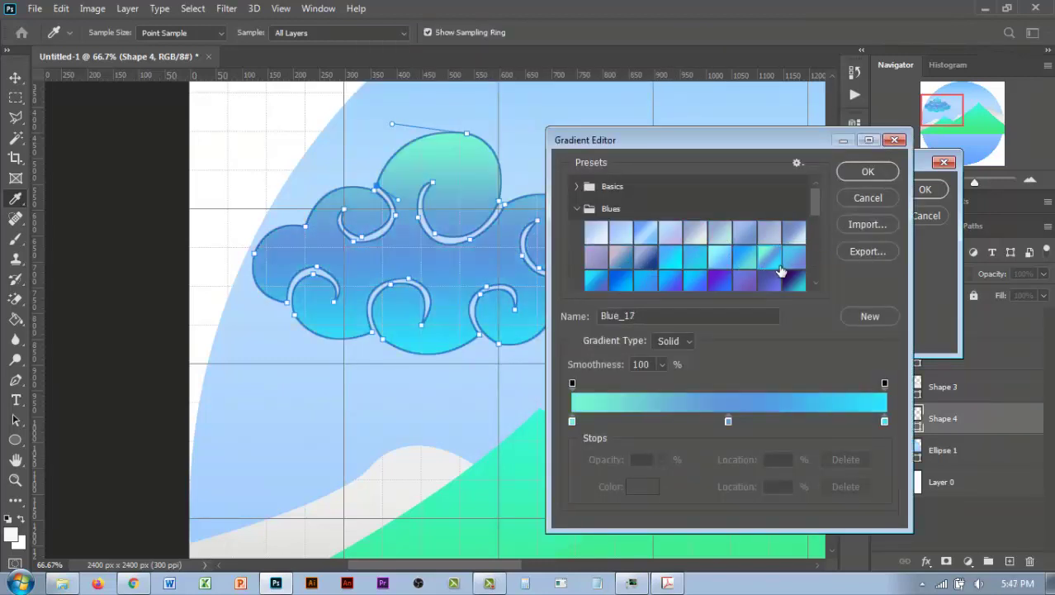
{"action": "left_click", "coordinate": [795, 260]}
{"action": "scroll", "coordinate": [815, 219], "scroll_direction": "down", "scroll_amount": 3}
{"action": "scroll", "coordinate": [815, 219], "scroll_direction": "up", "scroll_amount": 2}
- Fill the cloud with the pale Blue_01 gradient at a 90° angle
{"action": "left_click", "coordinate": [593, 210]}
{"action": "left_click", "coordinate": [624, 213]}
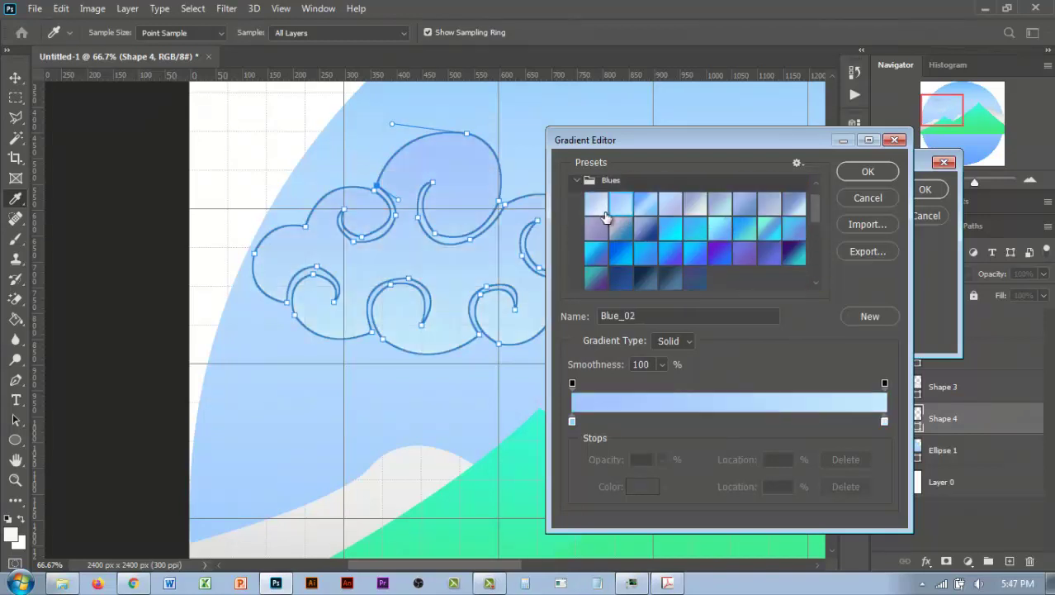
{"action": "left_click", "coordinate": [596, 213]}
{"action": "key", "text": "Return"}
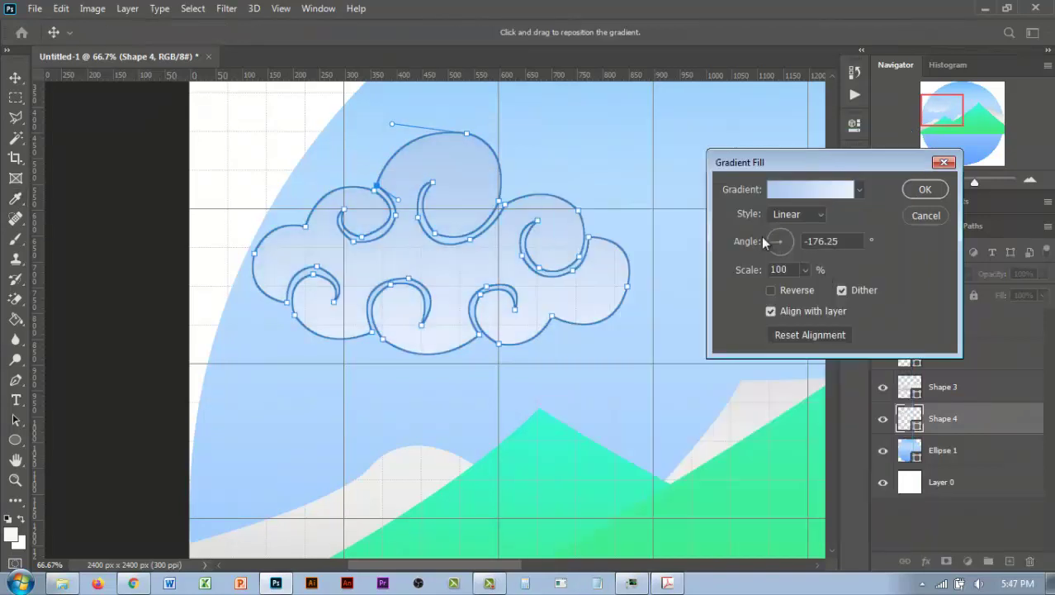
{"action": "type", "text": "90"}
{"action": "key", "text": "Return"}
{"action": "key", "text": "ctrl+minus"}
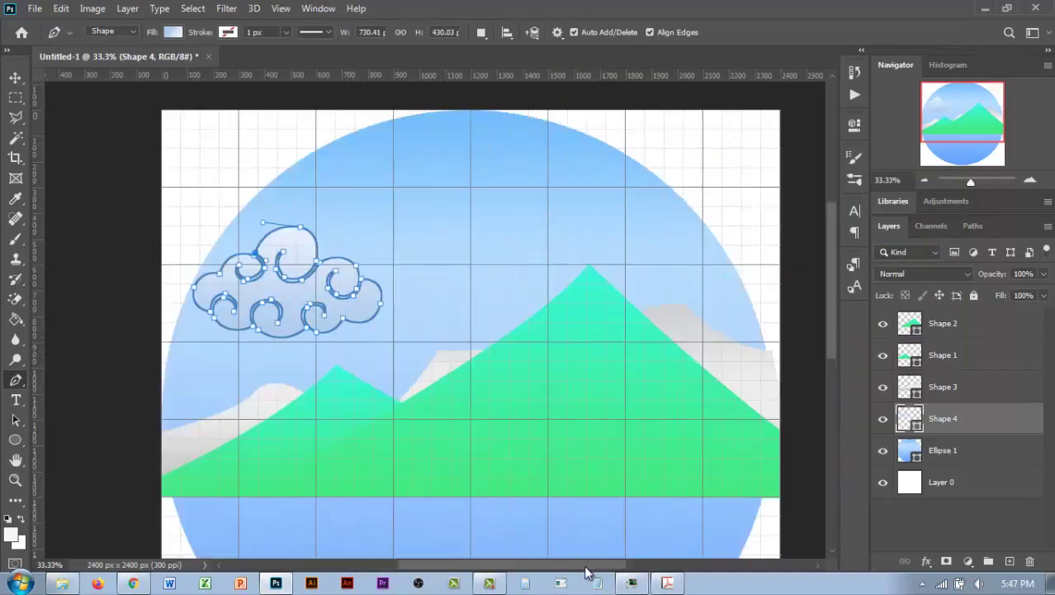
- Give Shape 4 a 10 px white Outer Glow at 50% opacity and a tighter-spread Drop Shadow
{"action": "left_click", "coordinate": [231, 294]}
{"action": "key", "text": "ctrl+z"}
{"action": "key", "text": "v"}
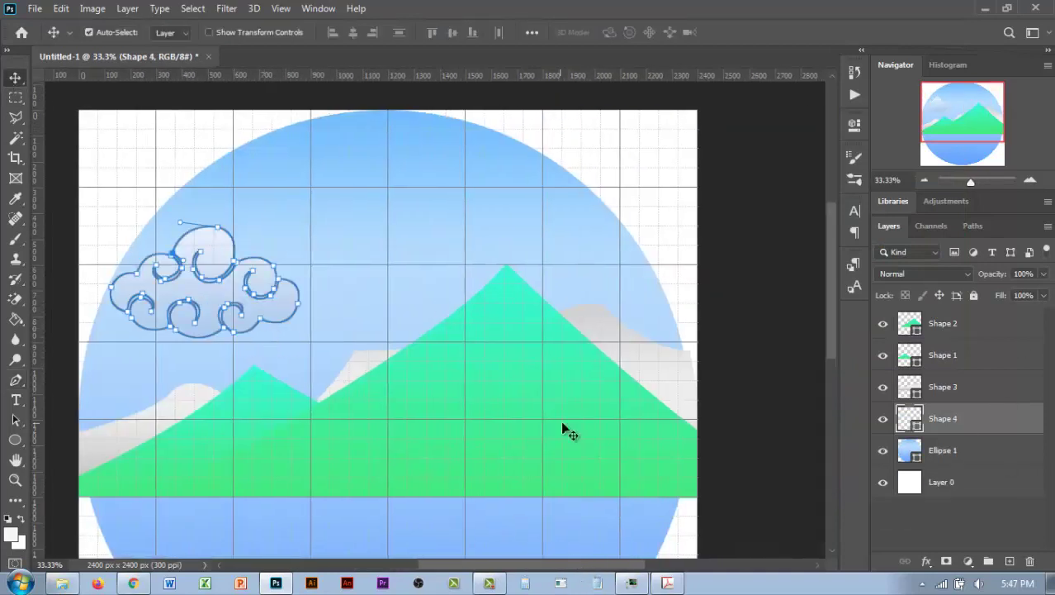
{"action": "double_click", "coordinate": [983, 418]}
{"action": "left_click", "coordinate": [489, 403]}
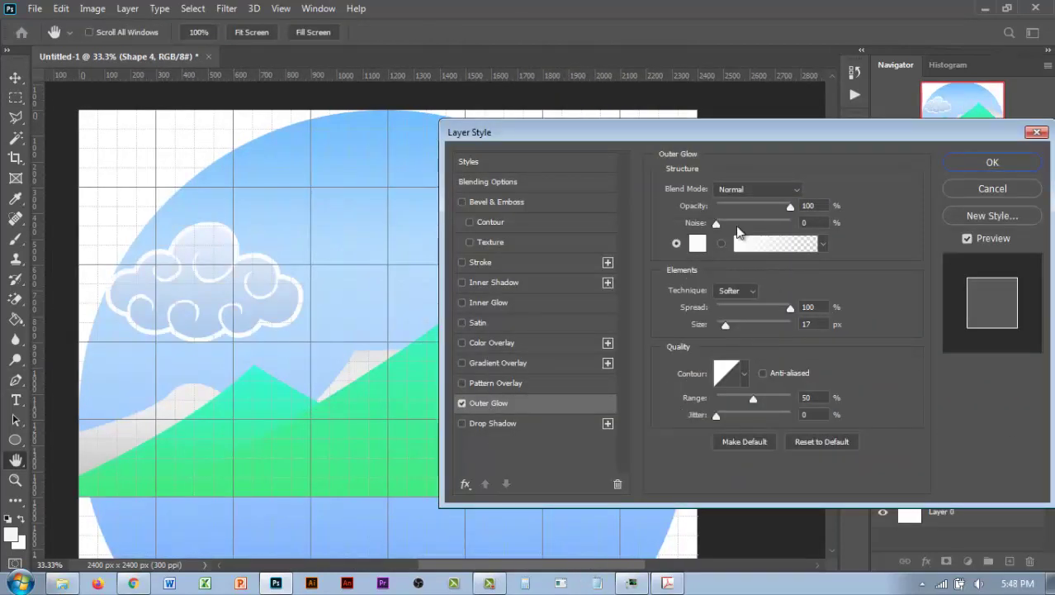
{"action": "left_click_drag", "start_coordinate": [724, 325], "coordinate": [722, 325]}
{"action": "left_click", "coordinate": [461, 423]}
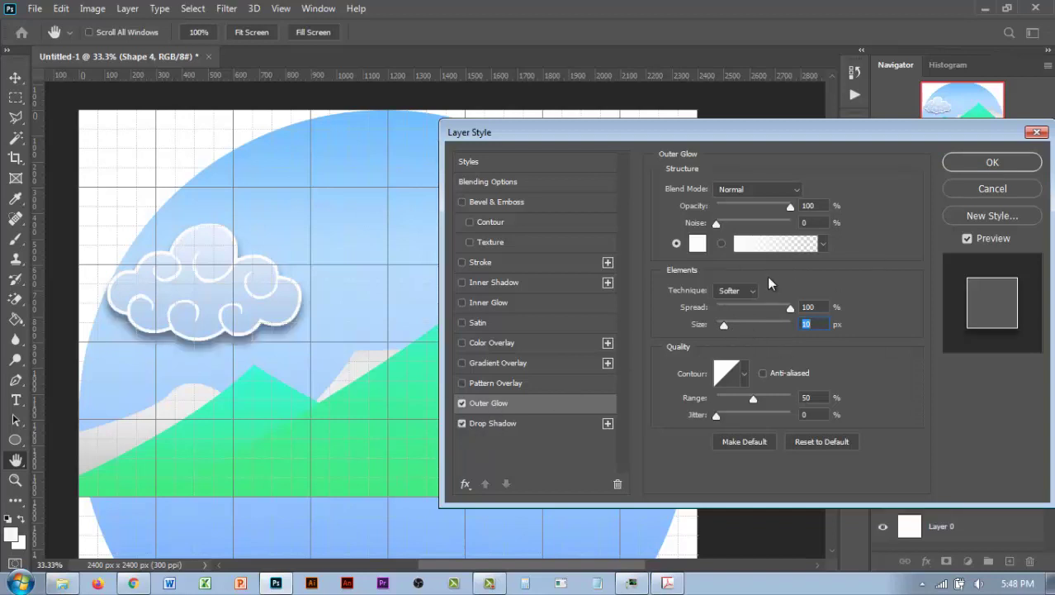
{"action": "left_click_drag", "start_coordinate": [790, 207], "coordinate": [754, 207]}
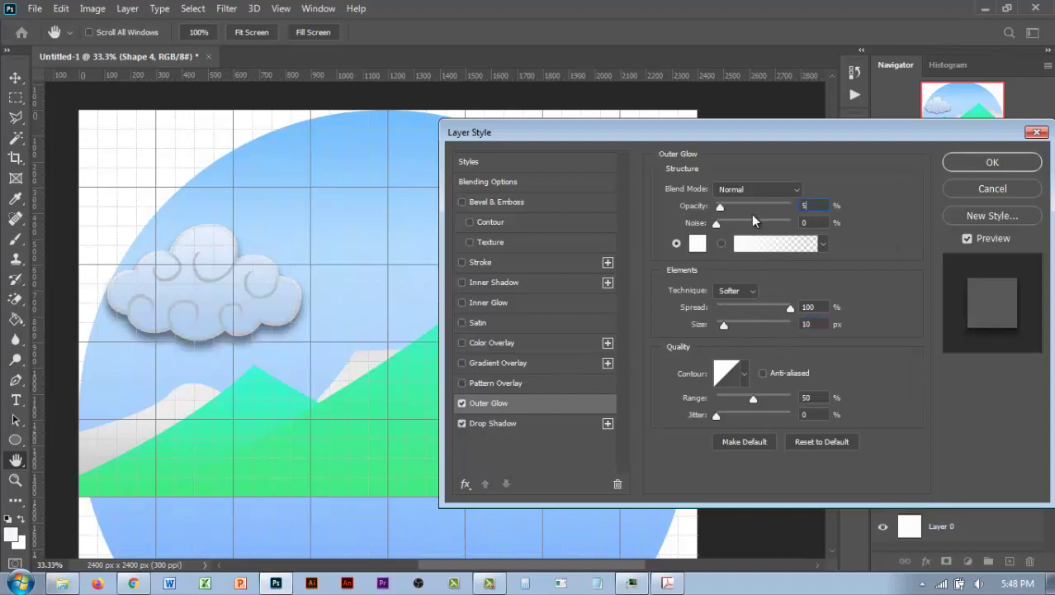
{"action": "left_click", "coordinate": [493, 423]}
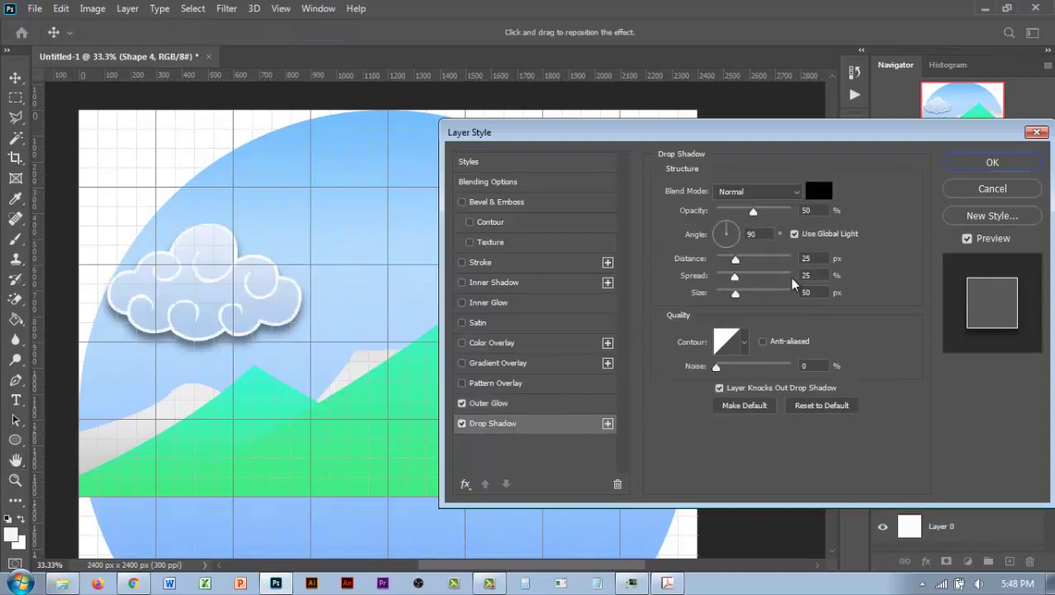
{"action": "left_click_drag", "start_coordinate": [717, 276], "coordinate": [727, 281]}
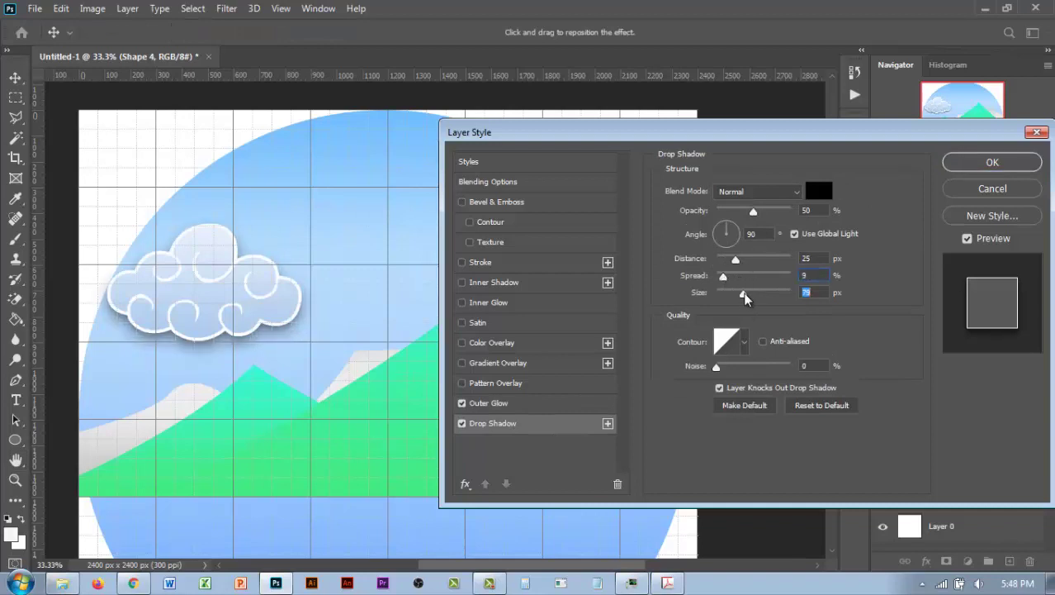
{"action": "left_click", "coordinate": [991, 163]}
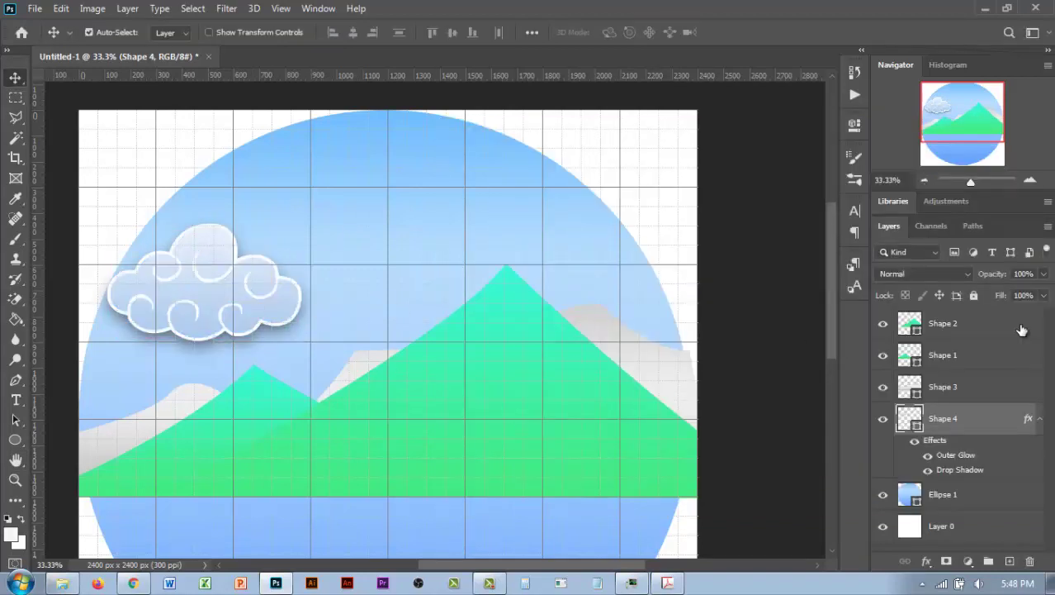
- Place a cloud copy above the tall peak and scale it up to 131%
{"action": "mouse_move", "coordinate": [207, 280]}
{"action": "left_mouse_down"}
{"action": "mouse_move", "coordinate": [379, 312]}
{"action": "mouse_move", "coordinate": [419, 221]}
{"action": "left_mouse_up"}
{"action": "left_click", "coordinate": [943, 537]}
{"action": "scroll", "coordinate": [978, 430], "scroll_direction": "down", "scroll_amount": 1}
{"action": "left_click", "coordinate": [974, 295]}
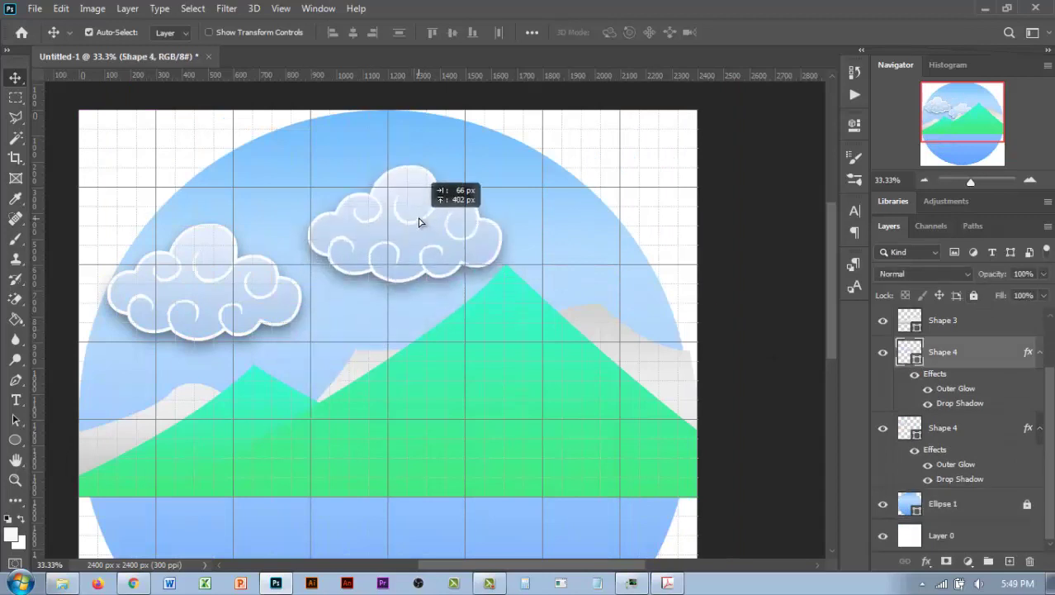
{"action": "key", "text": "ctrl+t"}
{"action": "mouse_move", "coordinate": [564, 158]}
{"action": "left_mouse_down"}
{"action": "mouse_move", "coordinate": [523, 223]}
{"action": "mouse_move", "coordinate": [483, 248]}
{"action": "left_mouse_up"}
{"action": "key", "text": "Return"}
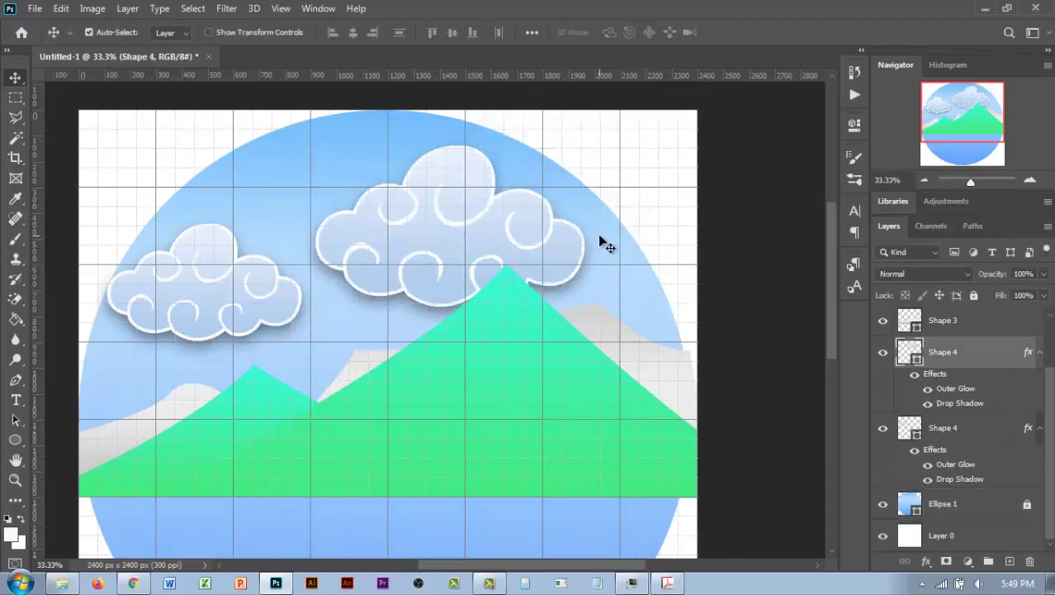
{"action": "key", "text": "ctrl+z"}
{"action": "key", "text": "ctrl+t"}
{"action": "left_click_drag", "start_coordinate": [575, 275], "coordinate": [626, 326]}
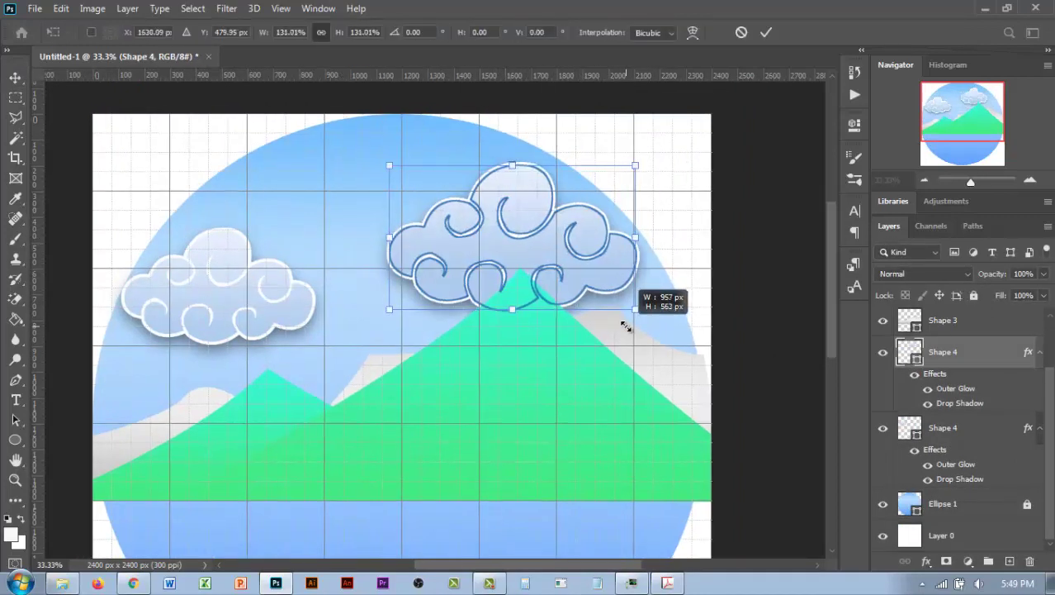
{"action": "key", "text": "Return"}
- Add Outer Glow and Drop Shadow effects to the grey Shape 3 mountains
{"action": "left_click", "coordinate": [943, 319]}
{"action": "double_click", "coordinate": [991, 381]}
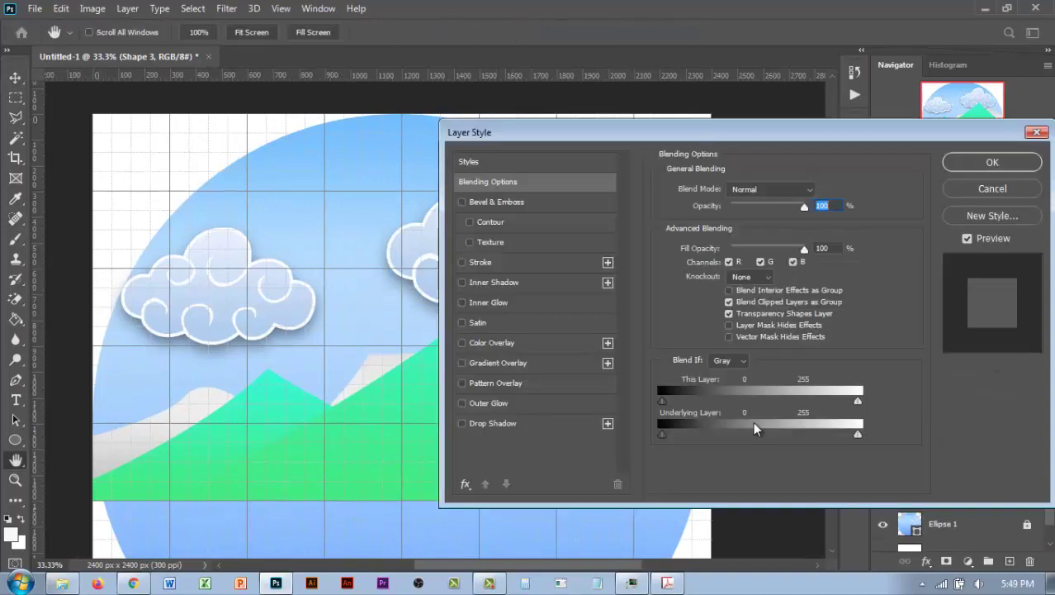
{"action": "left_click", "coordinate": [462, 403]}
{"action": "left_click", "coordinate": [487, 423]}
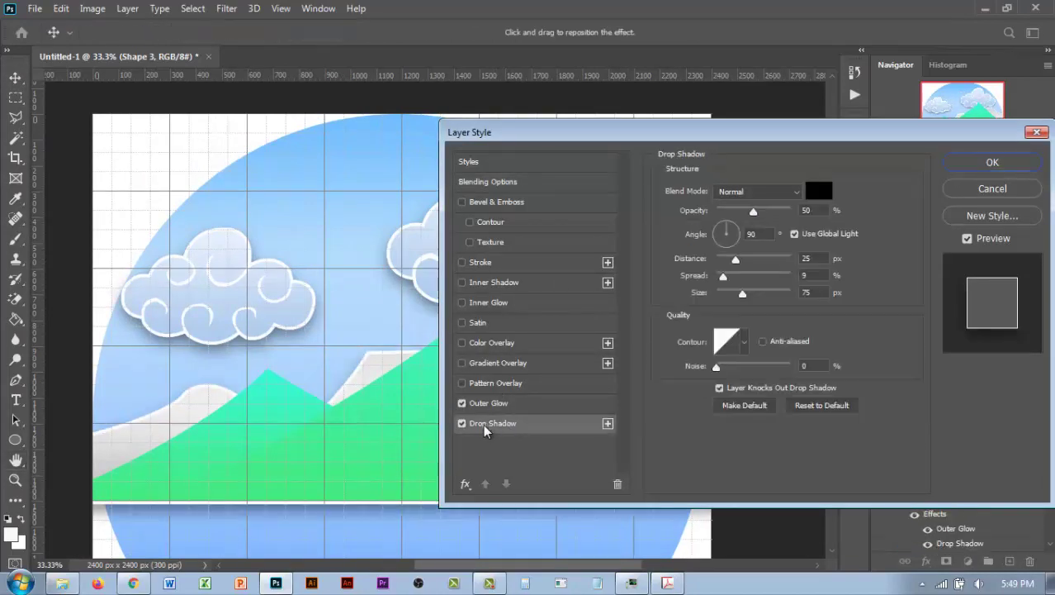
{"action": "left_click", "coordinate": [992, 162]}
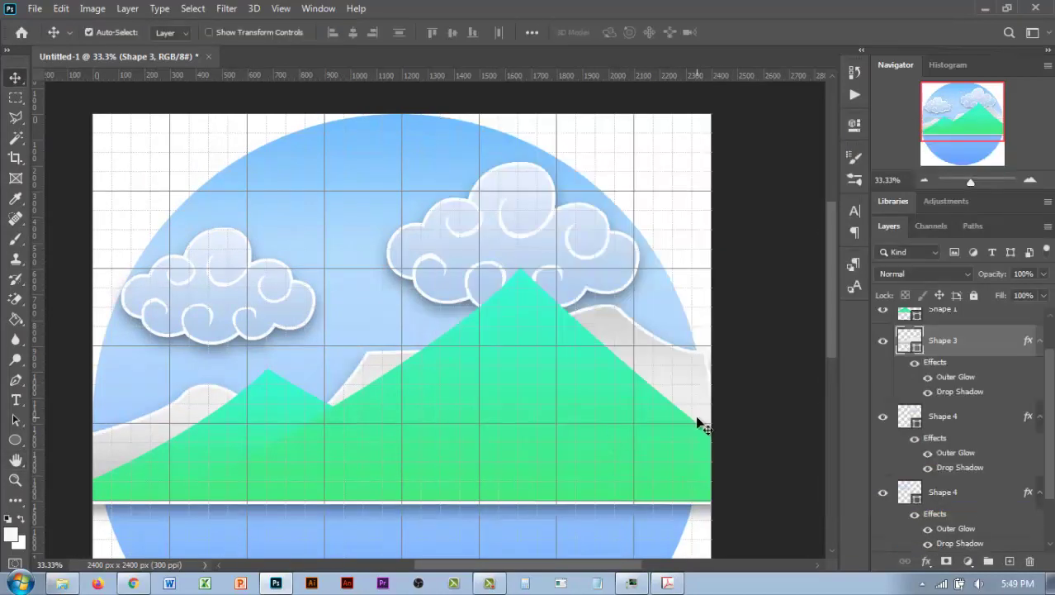
- Curve the grey ridge, lower its middle peak and add a point at the dip
{"action": "key", "text": "p"}
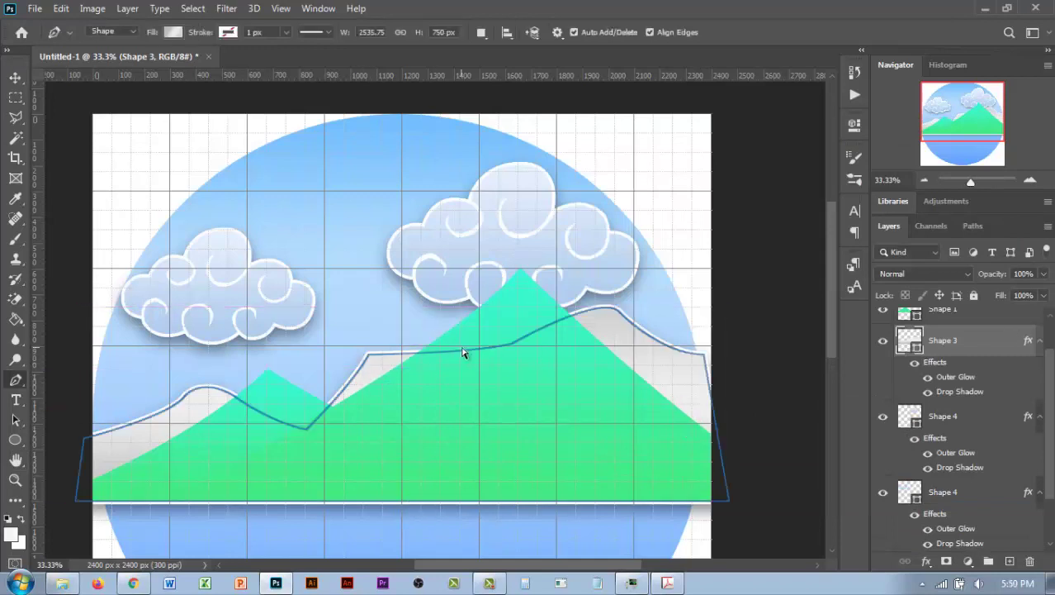
{"action": "left_click_drag", "start_coordinate": [509, 332], "coordinate": [461, 386]}
{"action": "left_click_drag", "start_coordinate": [306, 429], "coordinate": [286, 406]}
{"action": "left_click_drag", "start_coordinate": [368, 355], "coordinate": [351, 365]}
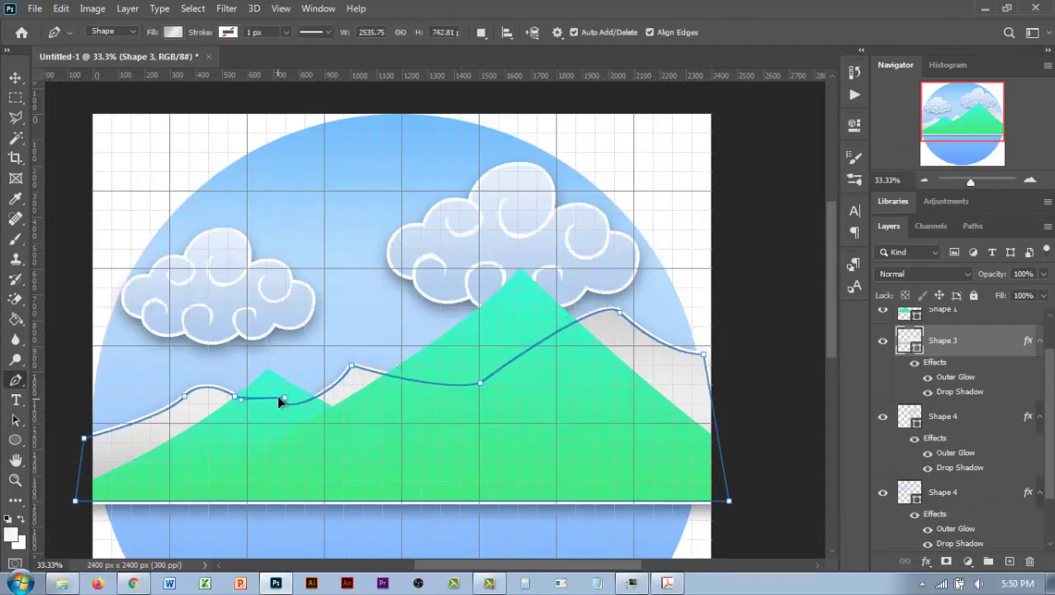
{"action": "left_click_drag", "start_coordinate": [286, 406], "coordinate": [333, 395]}
{"action": "left_click", "coordinate": [324, 386]}
- Shift the dip right and raise the ridge to a sharper right-hand peak
{"action": "left_click_drag", "start_coordinate": [480, 382], "coordinate": [529, 400]}
{"action": "left_click_drag", "start_coordinate": [619, 311], "coordinate": [627, 305]}
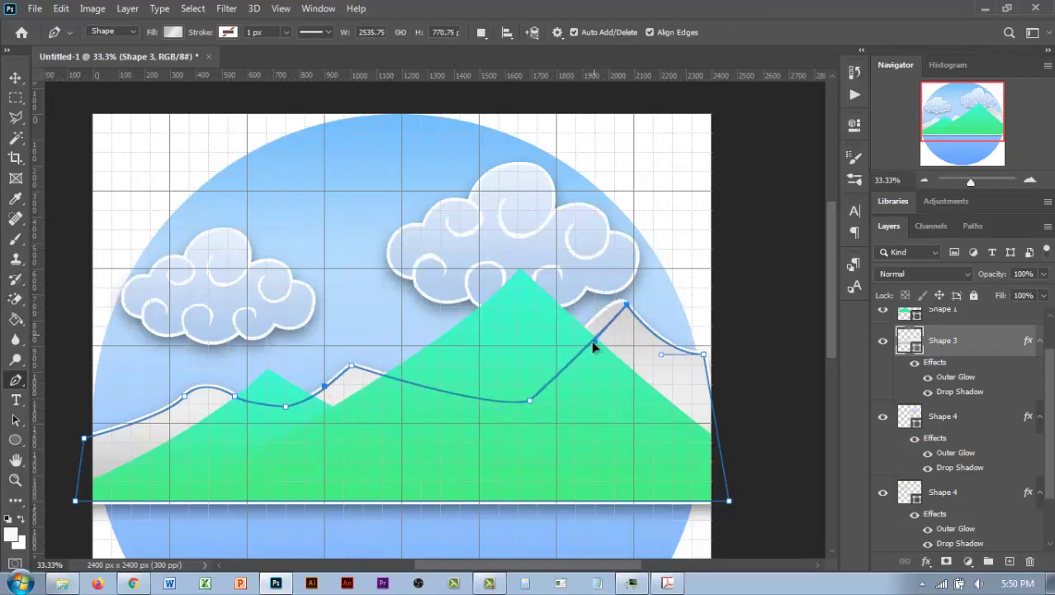
{"action": "left_click", "coordinate": [591, 340]}
{"action": "left_click_drag", "start_coordinate": [661, 354], "coordinate": [681, 346]}
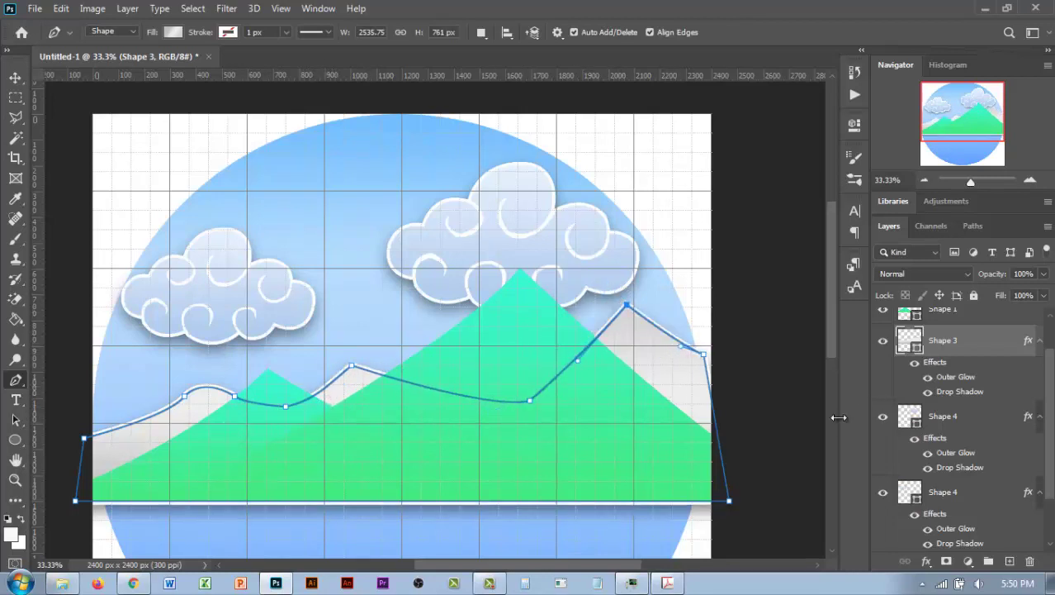
{"action": "key", "text": "Return"}
{"action": "scroll", "coordinate": [369, 343], "scroll_direction": "down", "scroll_amount": 1}
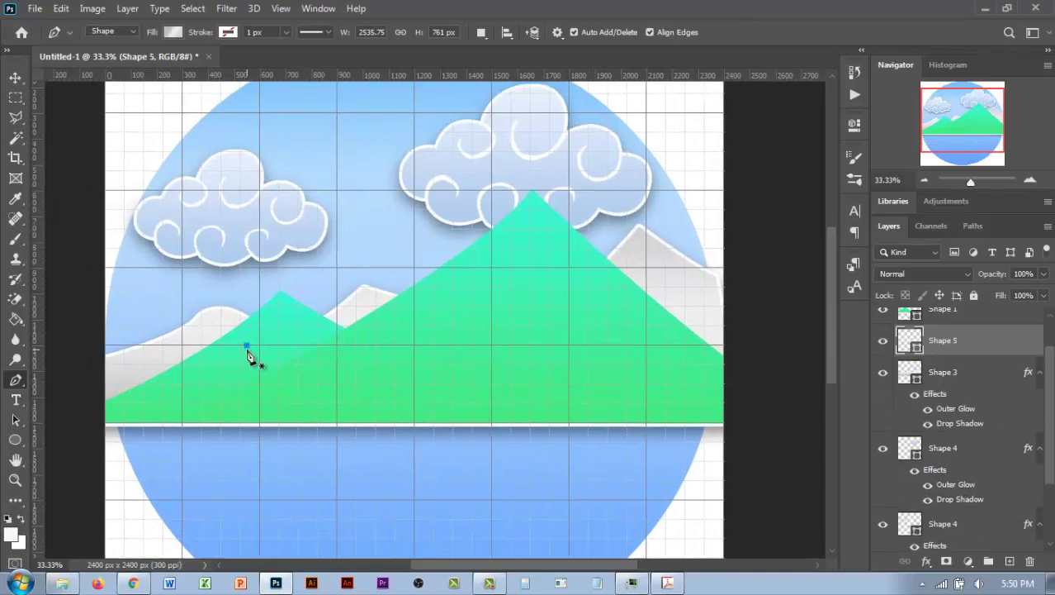
- Give the small green mountain layer a dark green Outer Glow
{"action": "left_click", "coordinate": [911, 415]}
{"action": "left_click", "coordinate": [941, 310]}
{"action": "double_click", "coordinate": [991, 324]}
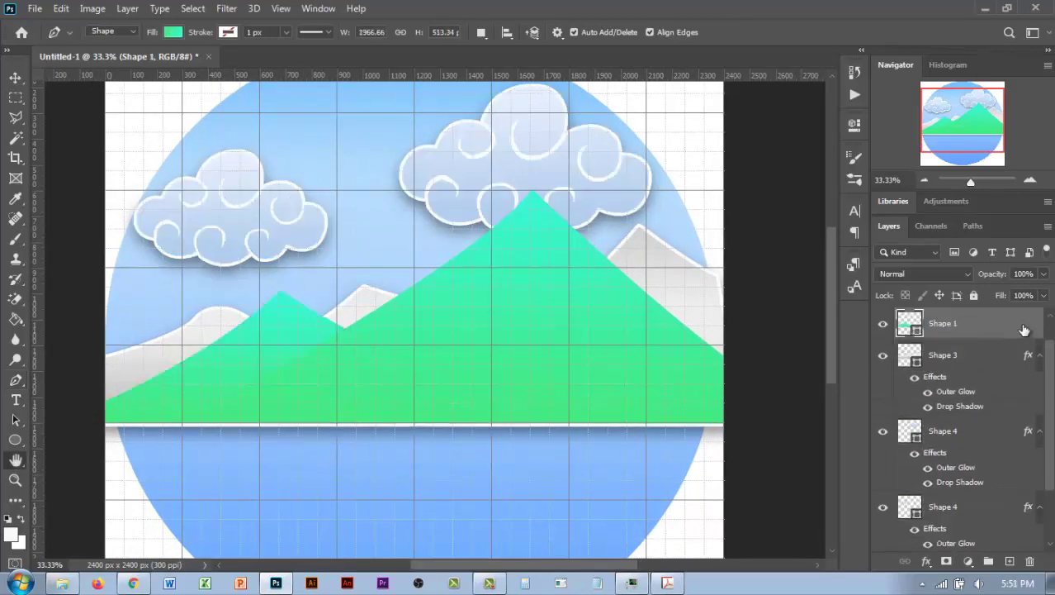
{"action": "left_click", "coordinate": [463, 403]}
{"action": "left_click", "coordinate": [679, 241]}
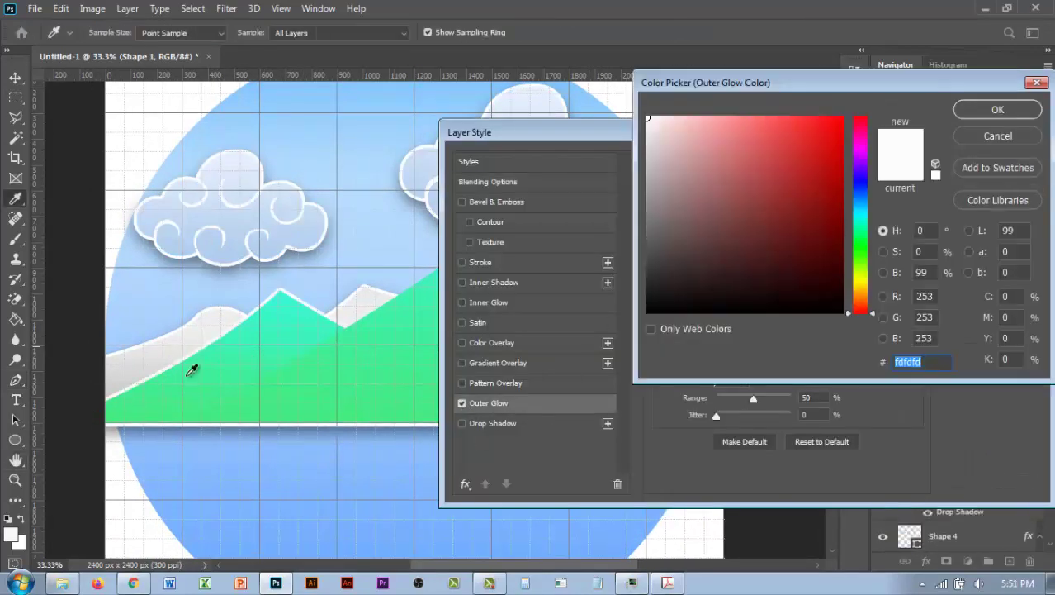
{"action": "left_click_drag", "start_coordinate": [859, 245], "coordinate": [851, 252]}
{"action": "left_click", "coordinate": [812, 276]}
{"action": "left_click", "coordinate": [724, 236]}
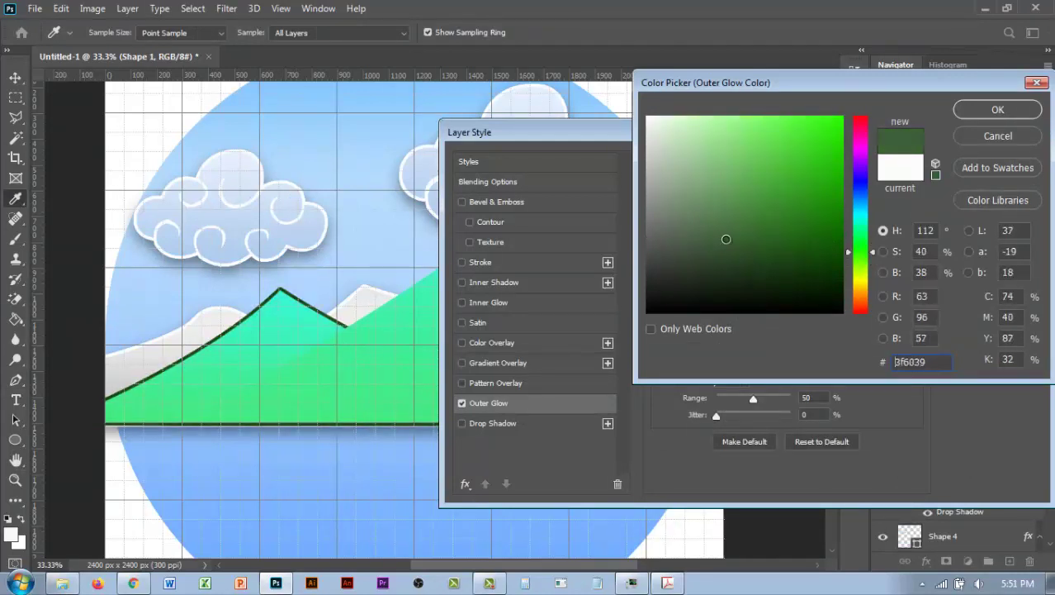
{"action": "left_click", "coordinate": [778, 258]}
{"action": "left_click", "coordinate": [822, 212]}
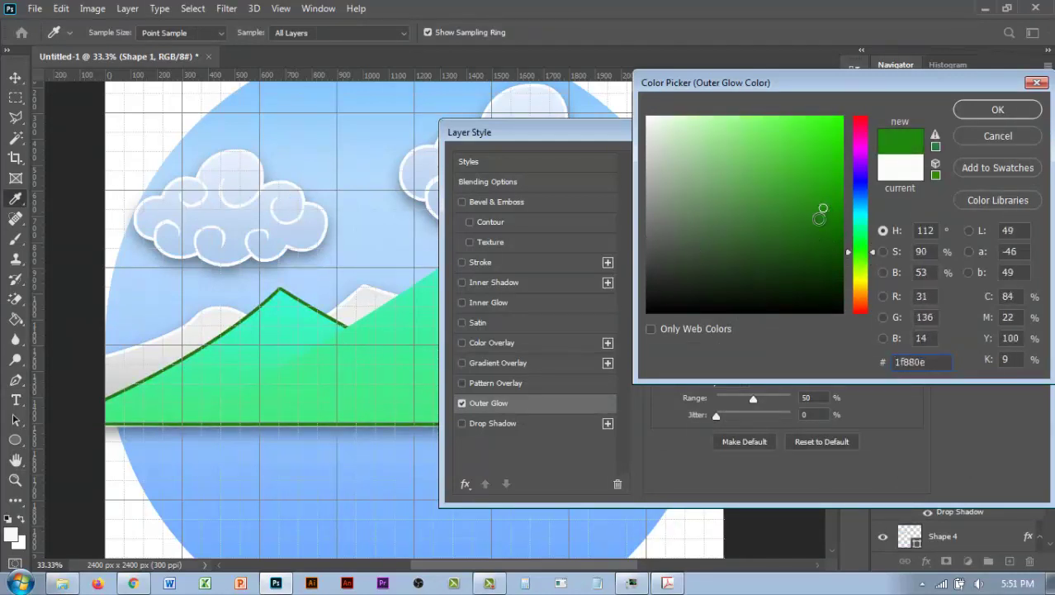
{"action": "key", "text": "Return"}
{"action": "left_click", "coordinate": [993, 163]}
- Copy the glow style, move the large mountain above the small one, and paste the style onto it
{"action": "right_click", "coordinate": [1028, 323]}
{"action": "key", "text": "Escape"}
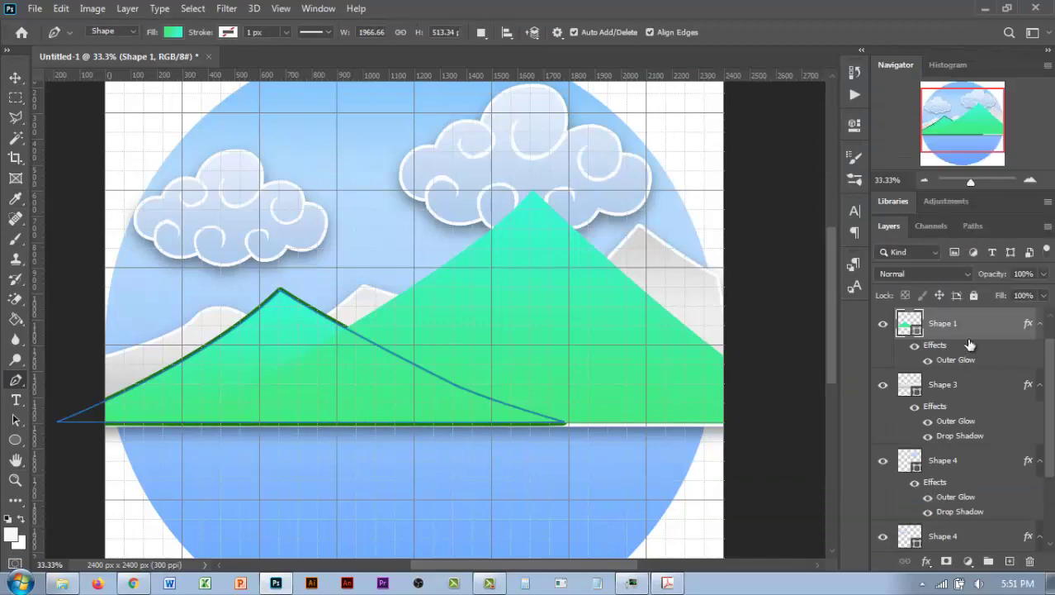
{"action": "right_click", "coordinate": [968, 330]}
{"action": "left_click", "coordinate": [803, 353]}
{"action": "left_click_drag", "start_coordinate": [944, 384], "coordinate": [943, 318]}
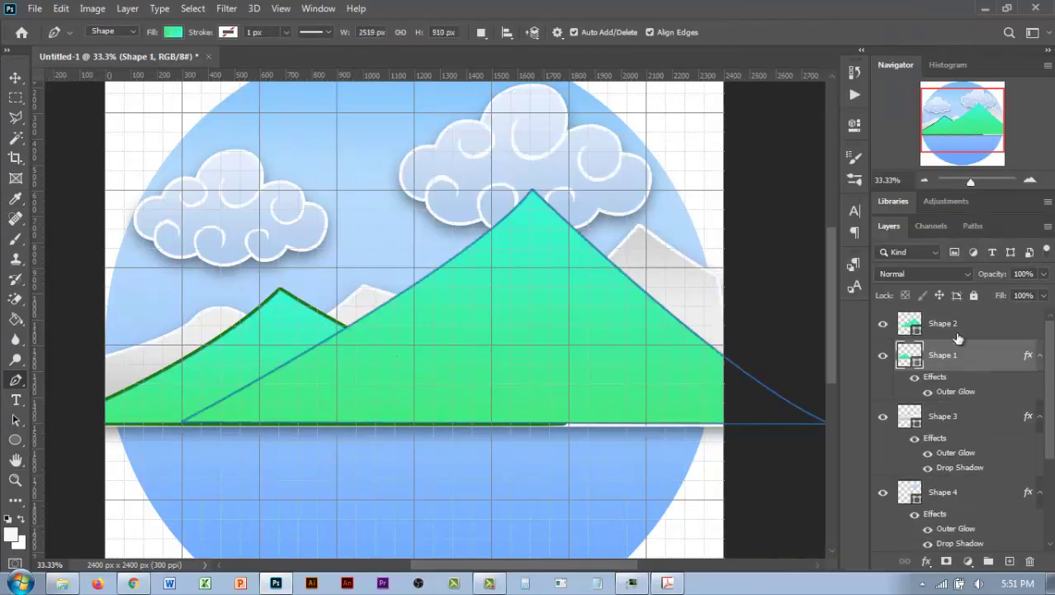
{"action": "right_click", "coordinate": [966, 326]}
{"action": "left_click", "coordinate": [805, 366]}
- Try large-mountain Drop Shadow settings (spread 43%, angle -90 then 45), then discard them
{"action": "double_click", "coordinate": [991, 323]}
{"action": "left_click", "coordinate": [496, 422]}
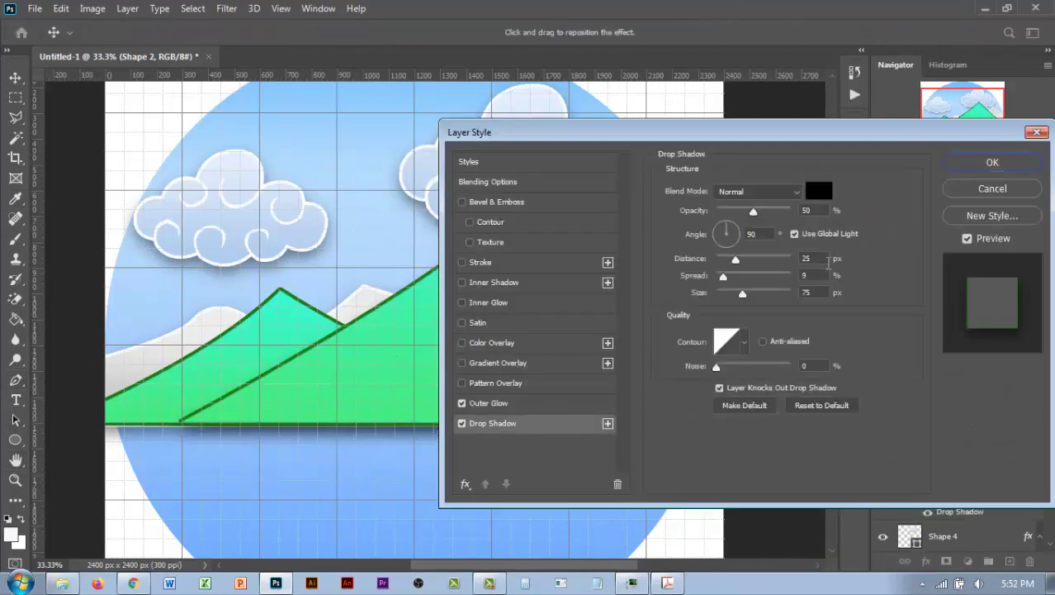
{"action": "left_click_drag", "start_coordinate": [859, 133], "coordinate": [895, 151]}
{"action": "left_click_drag", "start_coordinate": [759, 293], "coordinate": [787, 293]}
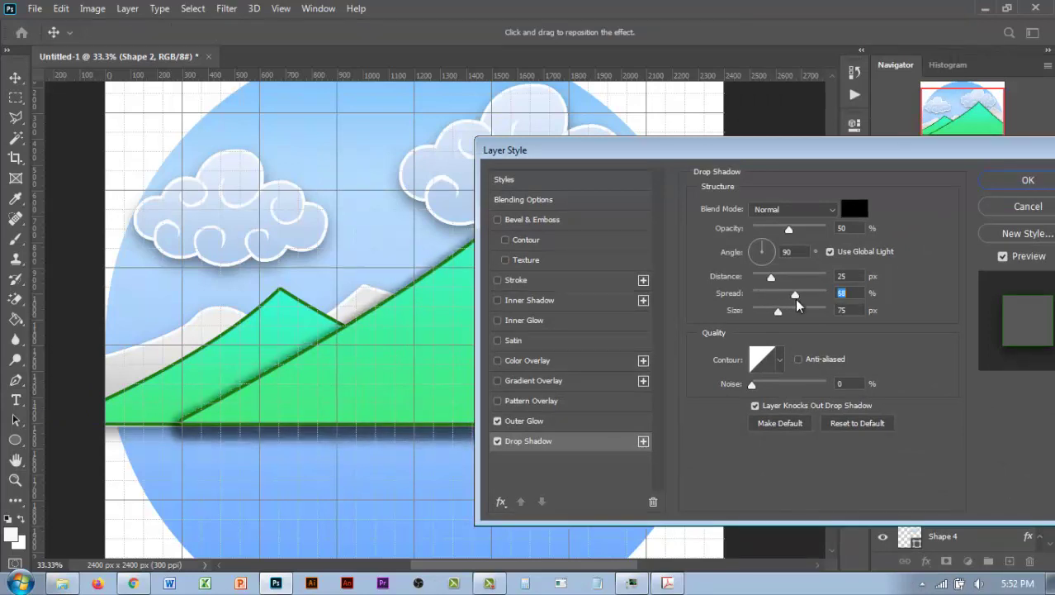
{"action": "left_click_drag", "start_coordinate": [762, 246], "coordinate": [761, 263]}
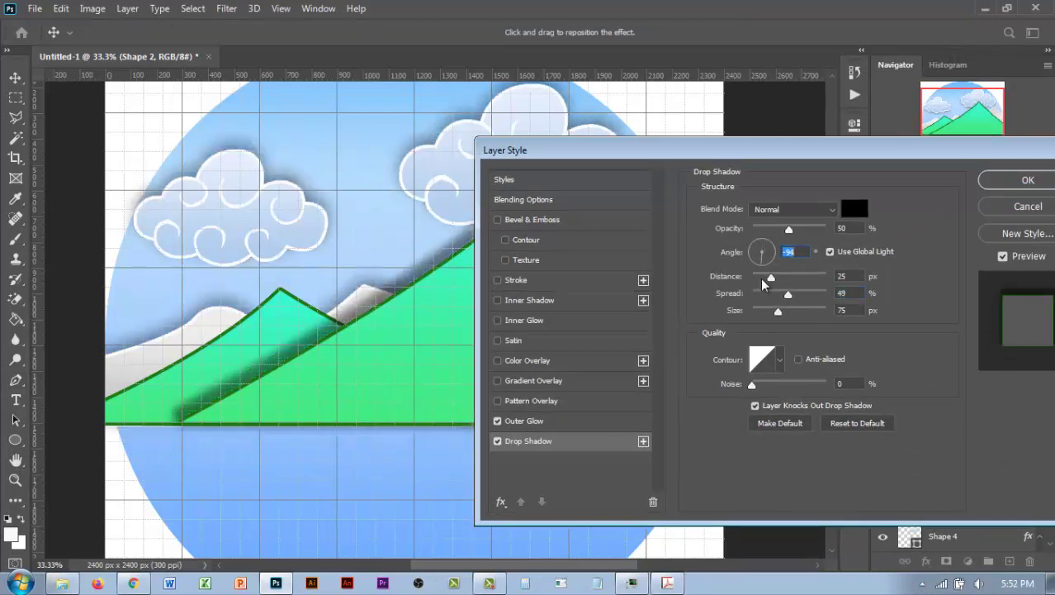
{"action": "left_click_drag", "start_coordinate": [877, 151], "coordinate": [822, 278]}
{"action": "type", "text": "-90"}
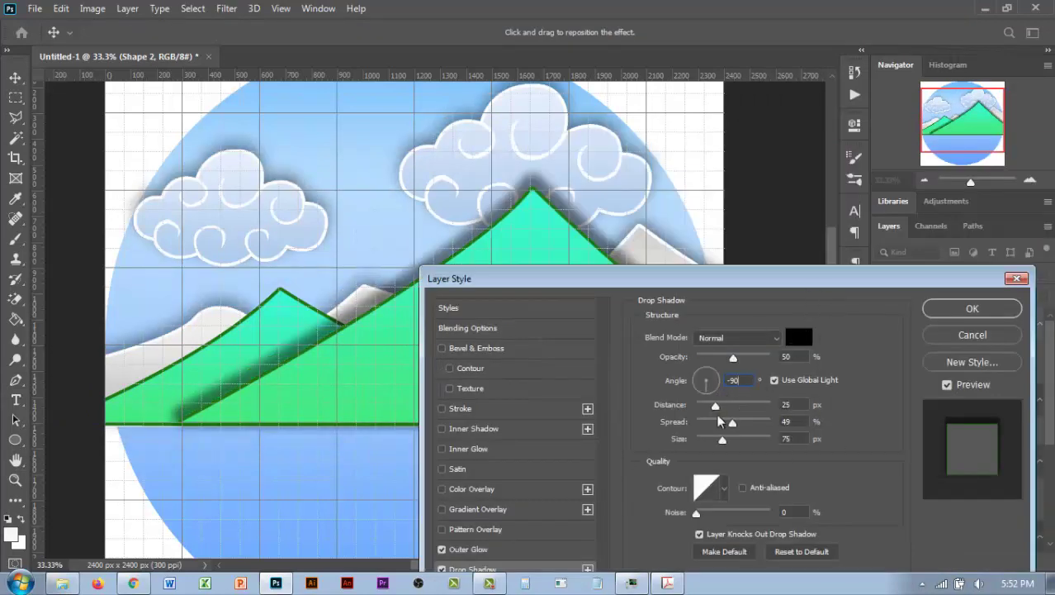
{"action": "mouse_move", "coordinate": [732, 422]}
{"action": "left_mouse_down"}
{"action": "mouse_move", "coordinate": [696, 422]}
{"action": "mouse_move", "coordinate": [708, 438]}
{"action": "mouse_move", "coordinate": [698, 422]}
{"action": "mouse_move", "coordinate": [710, 404]}
{"action": "left_mouse_up"}
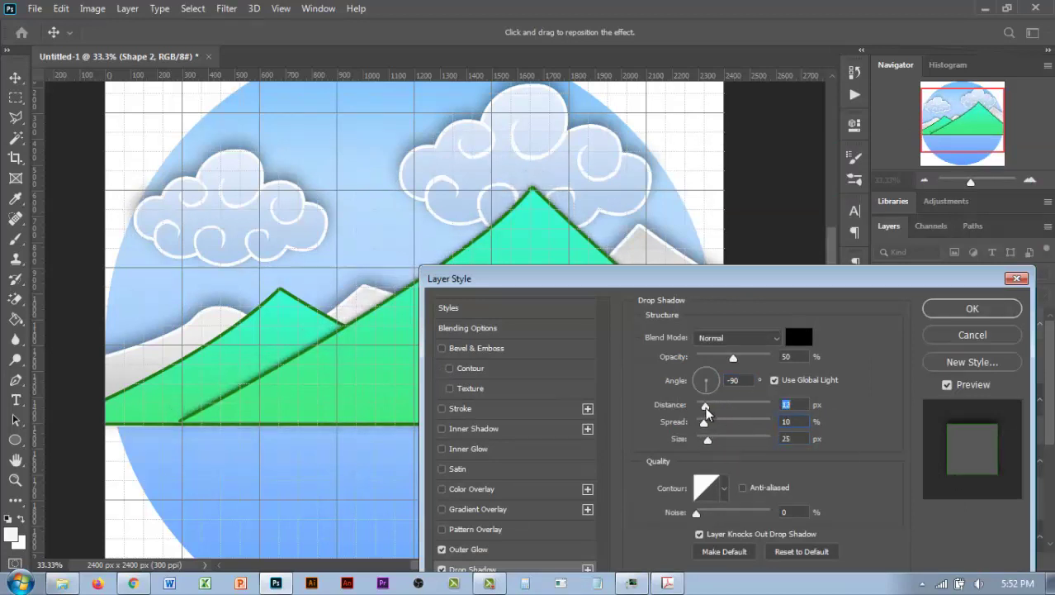
{"action": "double_click", "coordinate": [732, 379]}
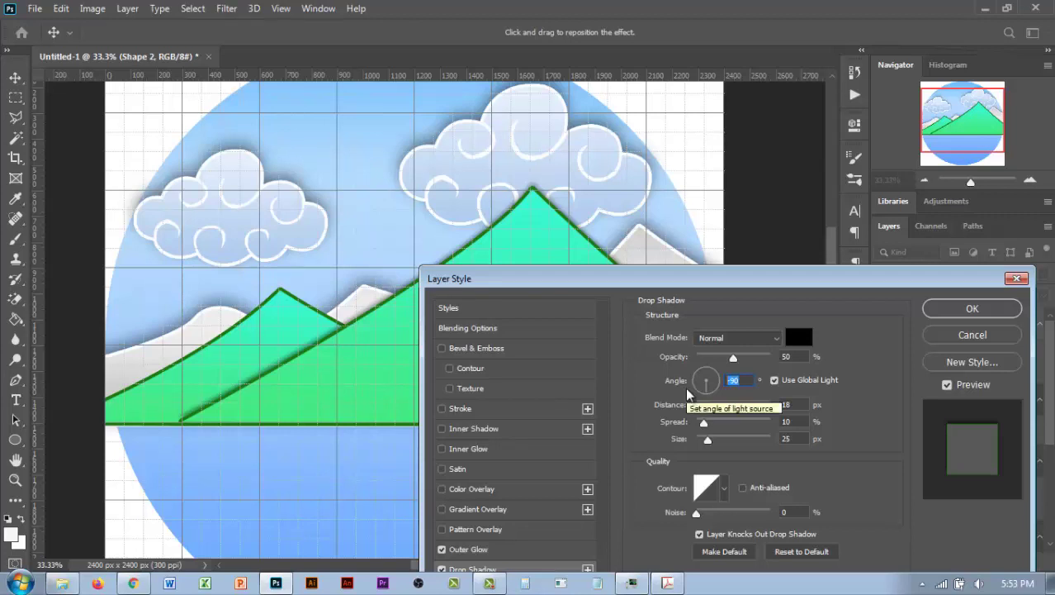
{"action": "type", "text": "45"}
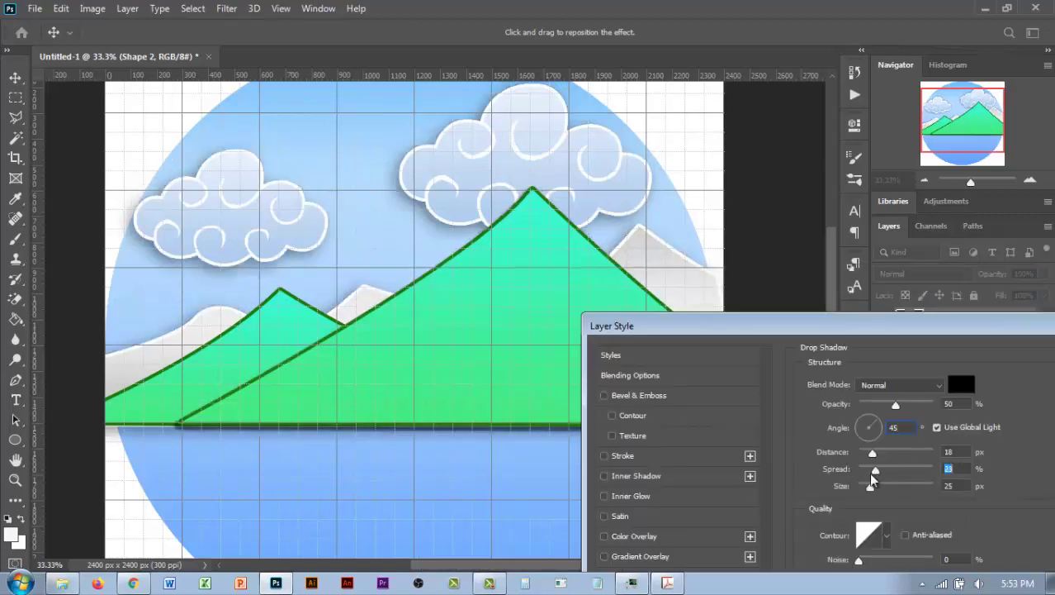
{"action": "left_click_drag", "start_coordinate": [826, 326], "coordinate": [620, 252]}
{"action": "left_click", "coordinate": [926, 323]}
- Apply a Drop Shadow to the large mountain and copy its layer style
{"action": "left_click", "coordinate": [953, 380]}
{"action": "double_click", "coordinate": [982, 324]}
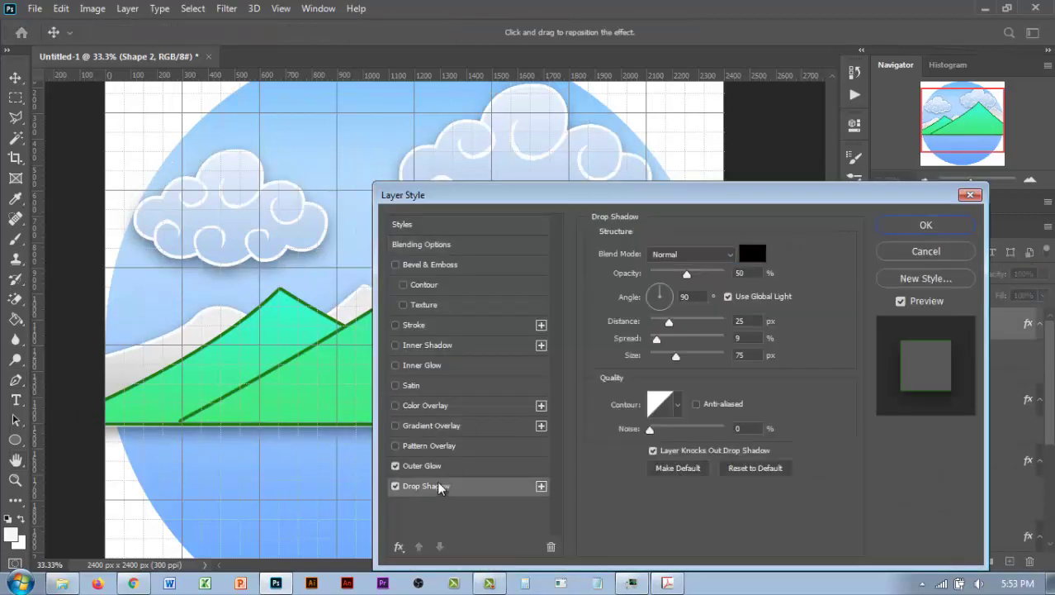
{"action": "left_click_drag", "start_coordinate": [676, 339], "coordinate": [673, 338]}
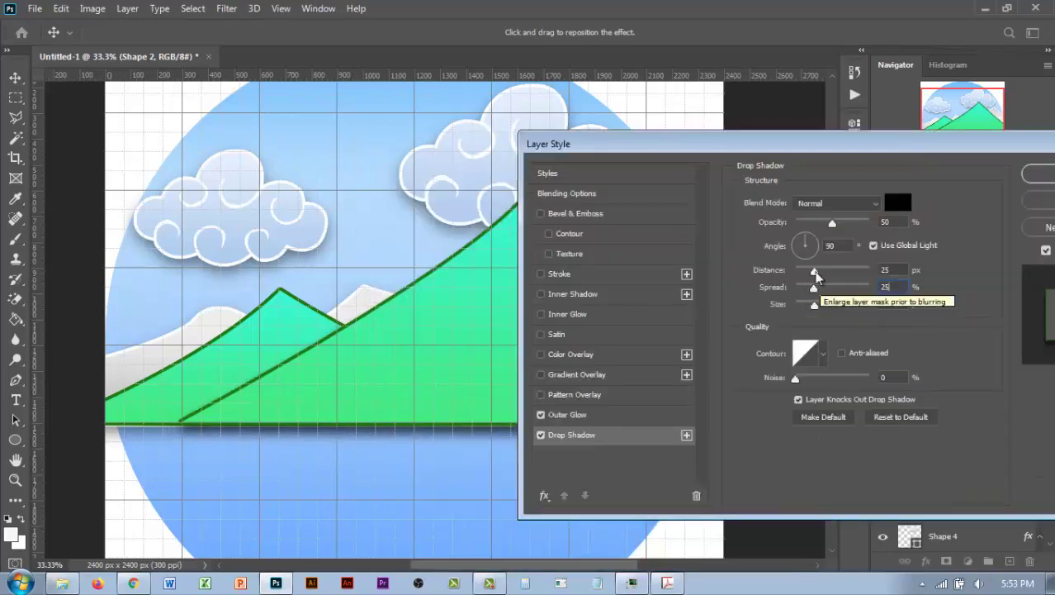
{"action": "left_click", "coordinate": [865, 197]}
{"action": "right_click", "coordinate": [971, 393]}
{"action": "right_click", "coordinate": [943, 354]}
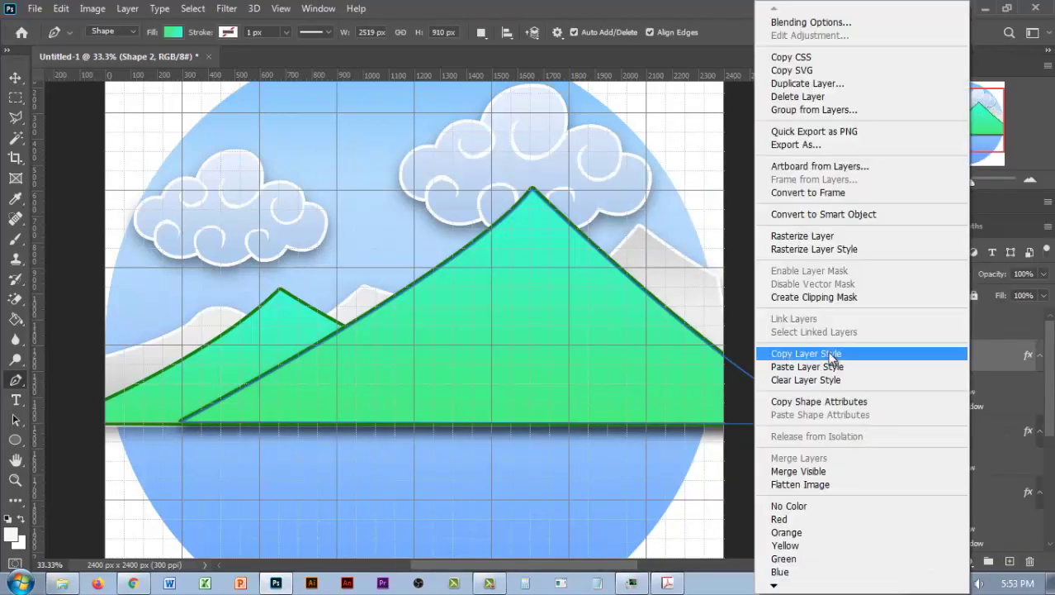
{"action": "left_click", "coordinate": [829, 348]}
{"action": "right_click", "coordinate": [943, 430]}
- Paste the copied style onto the small mountain, undo a stray shape, and zoom to the lake
{"action": "left_click", "coordinate": [800, 302]}
{"action": "left_click_drag", "start_coordinate": [488, 432], "coordinate": [487, 478]}
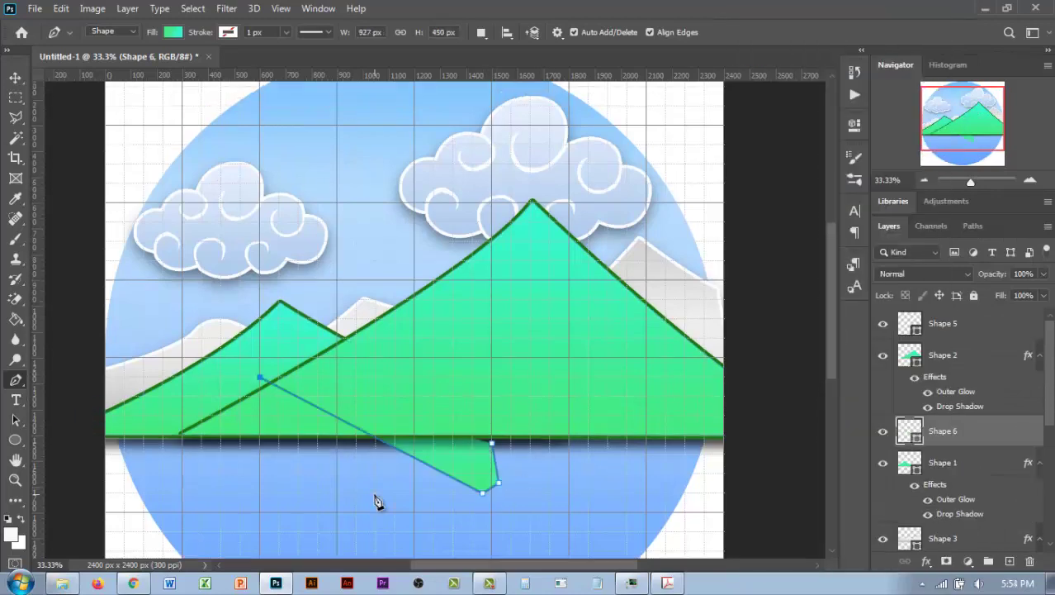
{"action": "key", "text": "ctrl+z"}
{"action": "scroll", "coordinate": [375, 499], "scroll_direction": "down", "scroll_amount": 3}
{"action": "key", "text": "ctrl+minus"}
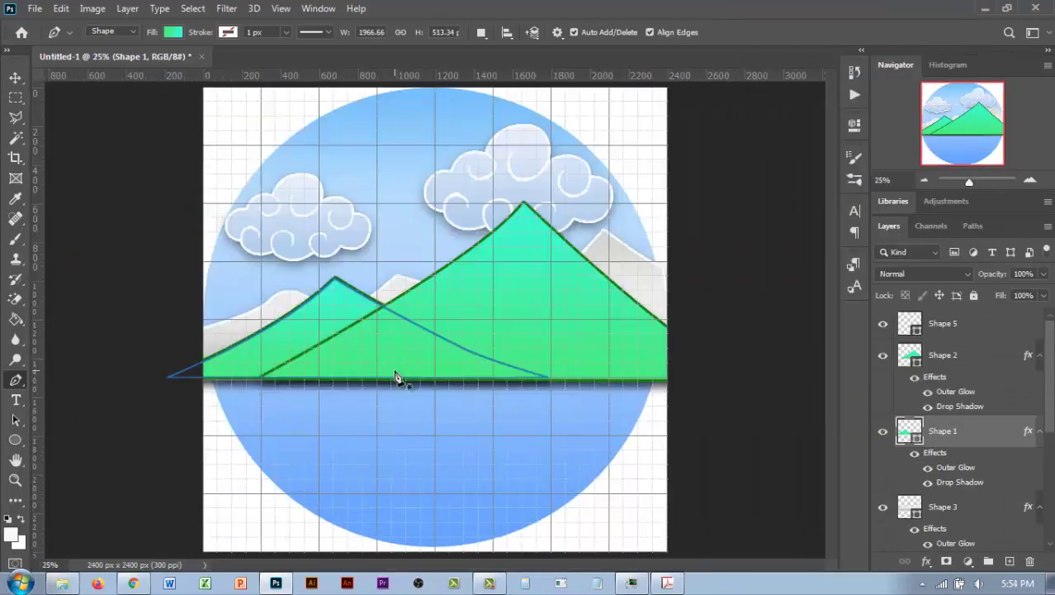
{"action": "scroll", "coordinate": [1054, 446], "scroll_direction": "down", "scroll_amount": 3}
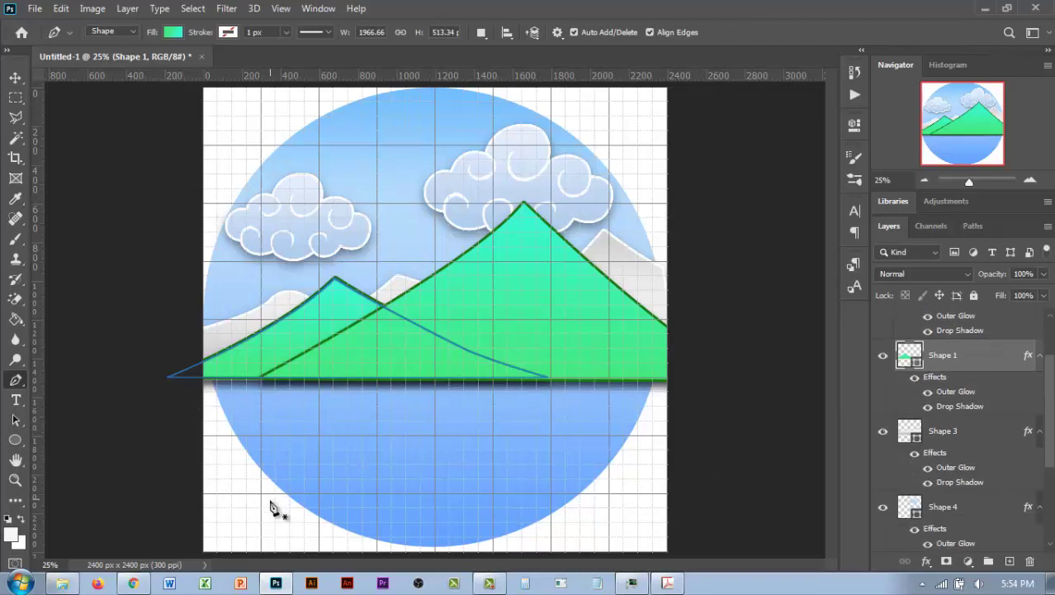
{"action": "key", "text": "ctrl+plus"}
{"action": "key", "text": "ctrl+plus"}
- Draw the pine tree's top and stepped right-side branches with the Pen tool
{"action": "left_click_drag", "start_coordinate": [358, 310], "coordinate": [534, 218]}
{"action": "left_click", "coordinate": [282, 218]}
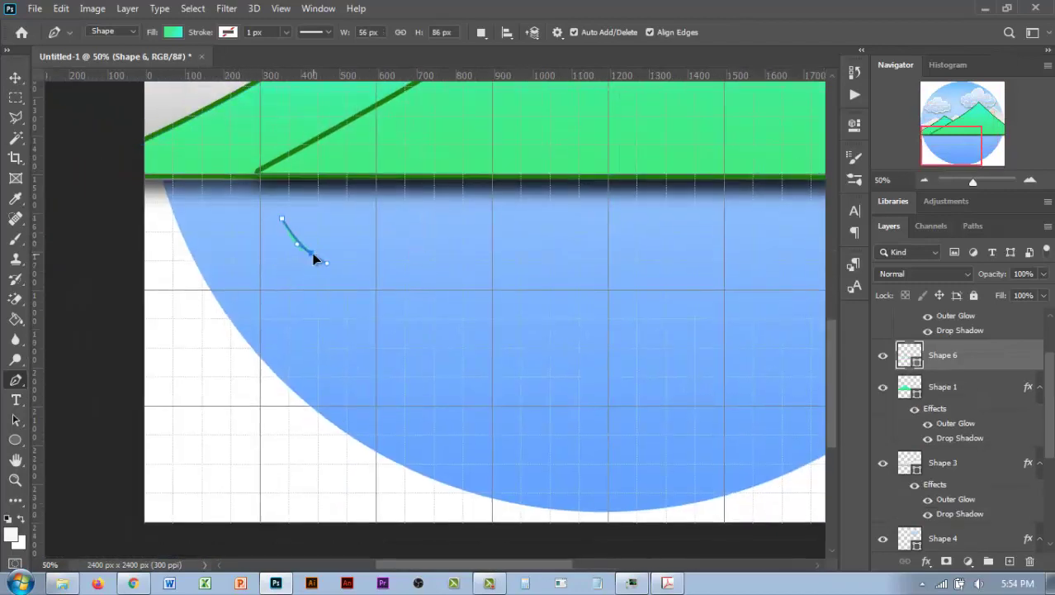
{"action": "left_click_drag", "start_coordinate": [294, 248], "coordinate": [283, 246]}
{"action": "key", "text": "ctrl+z"}
{"action": "left_click_drag", "start_coordinate": [319, 272], "coordinate": [351, 303]}
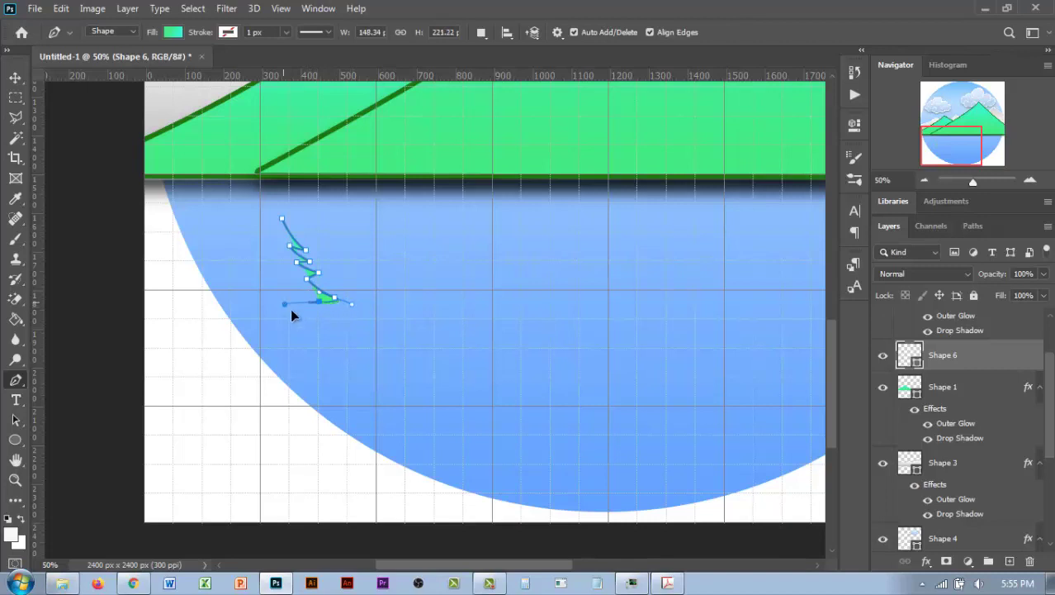
{"action": "left_click_drag", "start_coordinate": [292, 314], "coordinate": [322, 314]}
{"action": "mouse_move", "coordinate": [348, 319]}
{"action": "left_mouse_down"}
{"action": "mouse_move", "coordinate": [364, 319]}
{"action": "mouse_move", "coordinate": [377, 349]}
{"action": "left_mouse_up"}
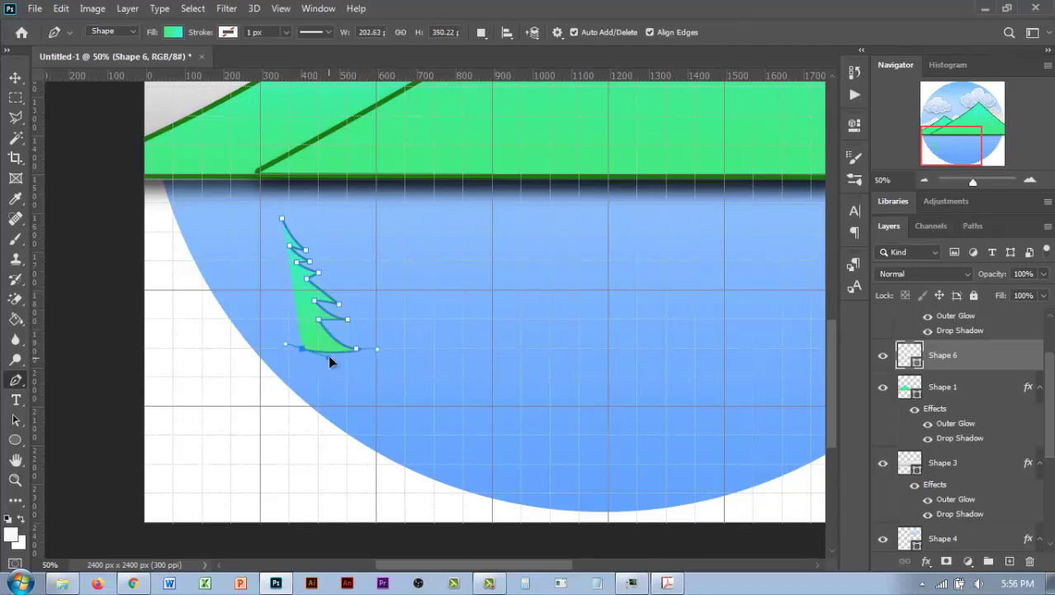
{"action": "left_click", "coordinate": [356, 349]}
- Continue the pine outline along its base and up the left-side branches
{"action": "left_click", "coordinate": [247, 347]}
{"action": "left_click_drag", "start_coordinate": [202, 348], "coordinate": [192, 339]}
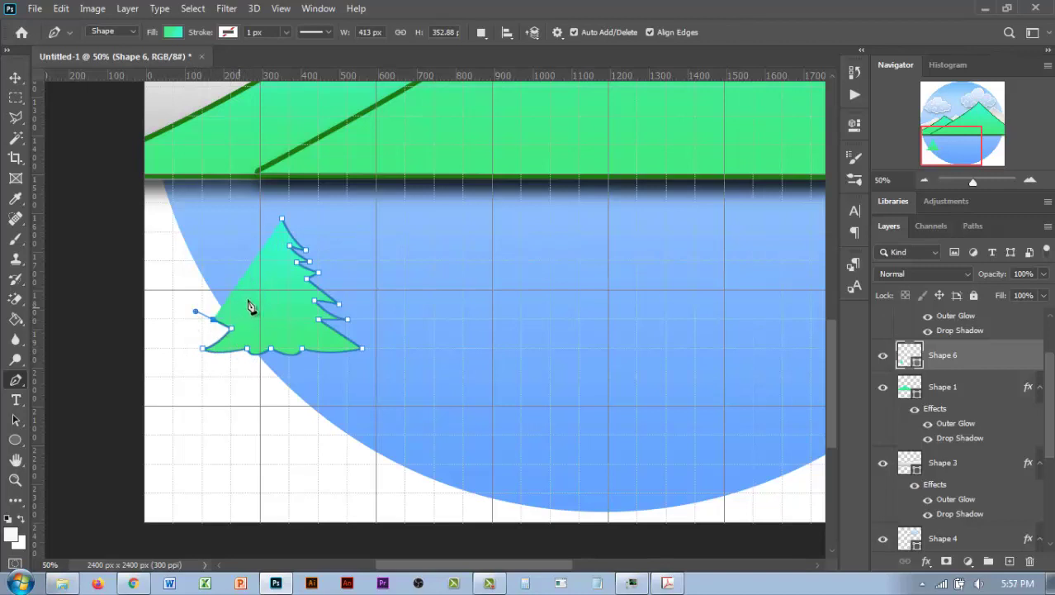
{"action": "left_click_drag", "start_coordinate": [233, 312], "coordinate": [225, 311]}
{"action": "left_click", "coordinate": [261, 267]}
{"action": "left_click", "coordinate": [248, 287]}
{"action": "left_click", "coordinate": [247, 288], "text": "ctrl"}
{"action": "left_click_drag", "start_coordinate": [234, 274], "coordinate": [257, 271]}
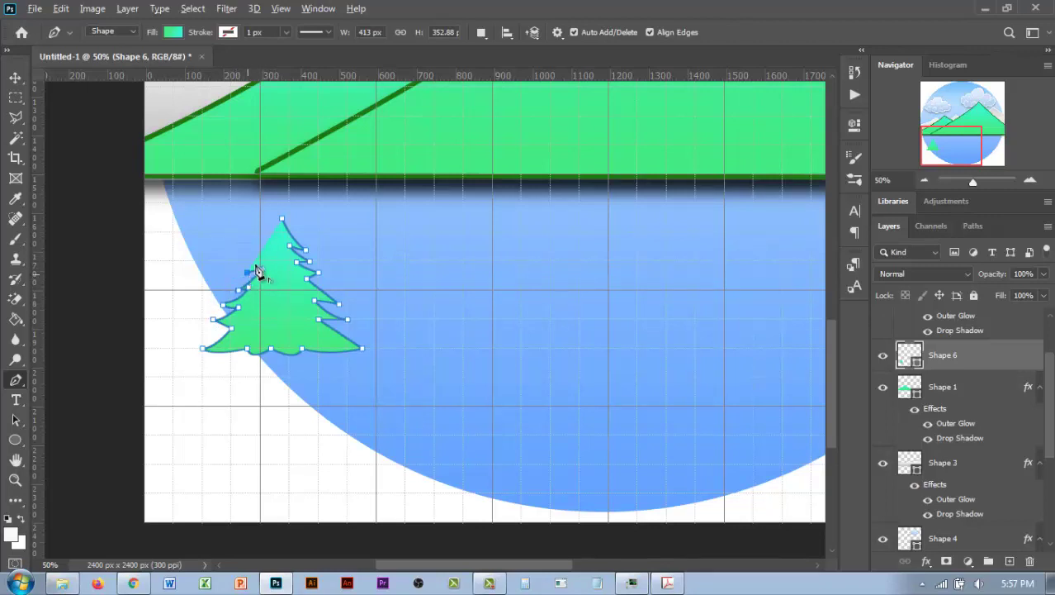
- Close the pine-tree outline and browse the gradient fill presets for its fill
{"action": "left_click", "coordinate": [283, 220]}
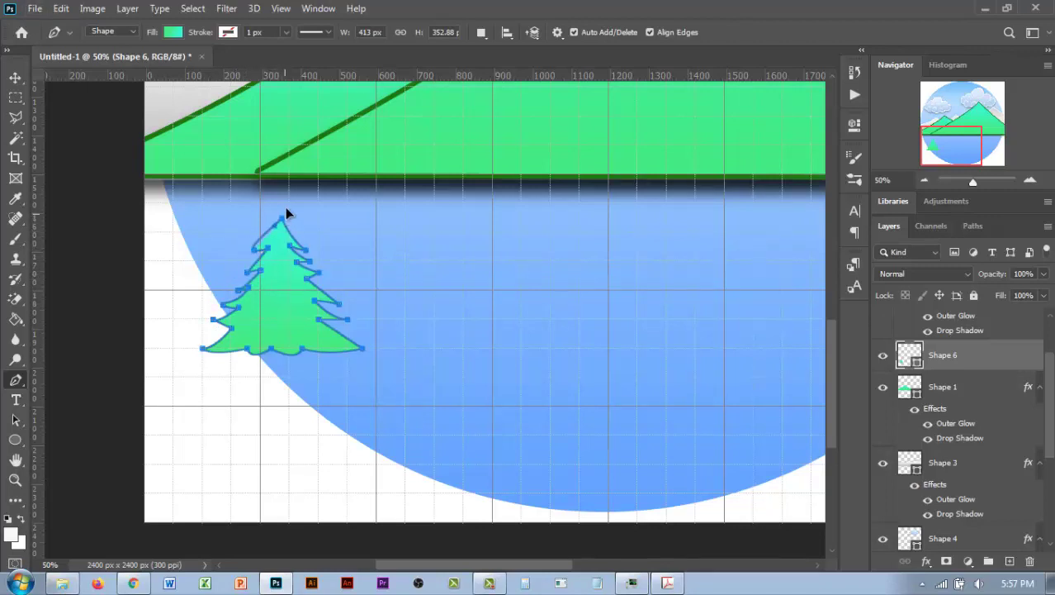
{"action": "double_click", "coordinate": [943, 361]}
{"action": "left_click", "coordinate": [859, 189]}
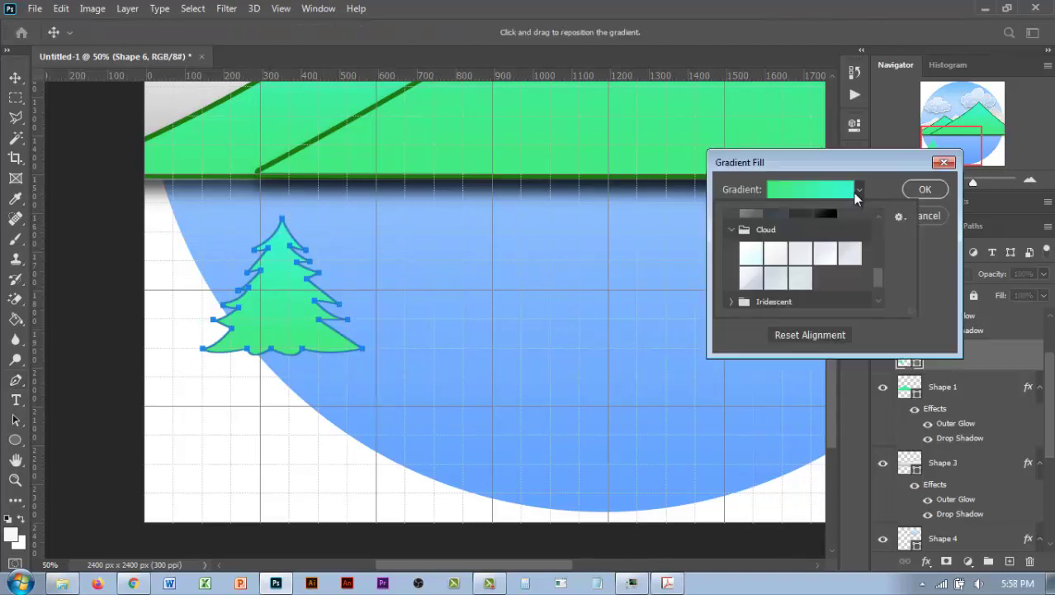
{"action": "scroll", "coordinate": [834, 277], "scroll_direction": "down", "scroll_amount": 3}
{"action": "scroll", "coordinate": [826, 277], "scroll_direction": "down", "scroll_amount": 3}
{"action": "left_click", "coordinate": [743, 273]}
{"action": "scroll", "coordinate": [826, 277], "scroll_direction": "down", "scroll_amount": 2}
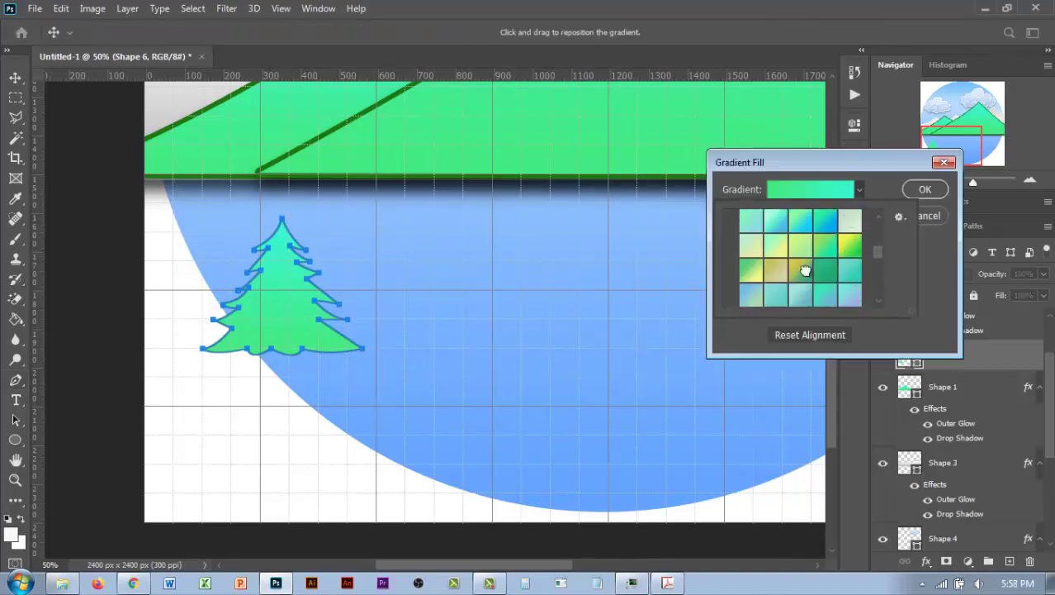
- Try several green, teal and blue presets, then set a teal-green gradient fill
{"action": "left_click", "coordinate": [825, 270]}
{"action": "left_click", "coordinate": [848, 248]}
{"action": "left_click", "coordinate": [828, 247]}
{"action": "left_click", "coordinate": [825, 218]}
{"action": "scroll", "coordinate": [836, 285], "scroll_direction": "down", "scroll_amount": 2}
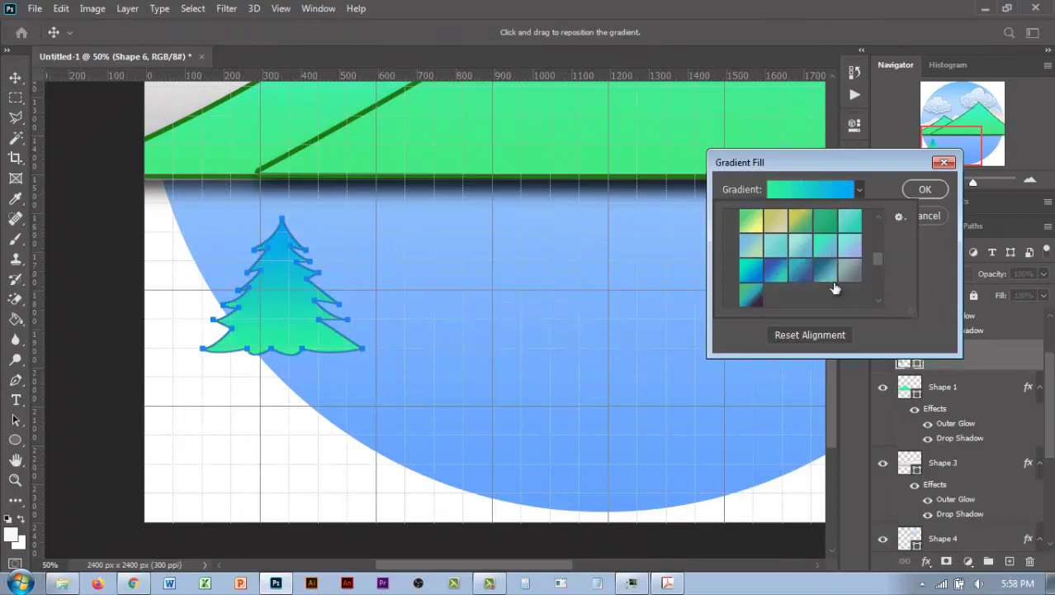
{"action": "left_click", "coordinate": [780, 278]}
{"action": "left_click", "coordinate": [813, 276]}
{"action": "left_click", "coordinate": [850, 266]}
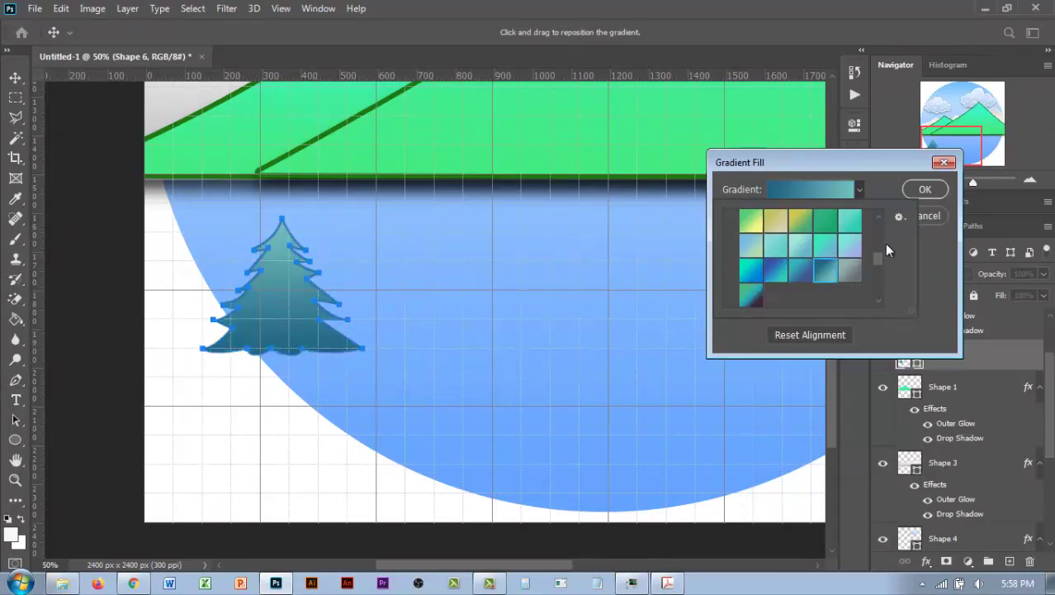
{"action": "left_click", "coordinate": [752, 297]}
{"action": "left_click", "coordinate": [925, 189]}
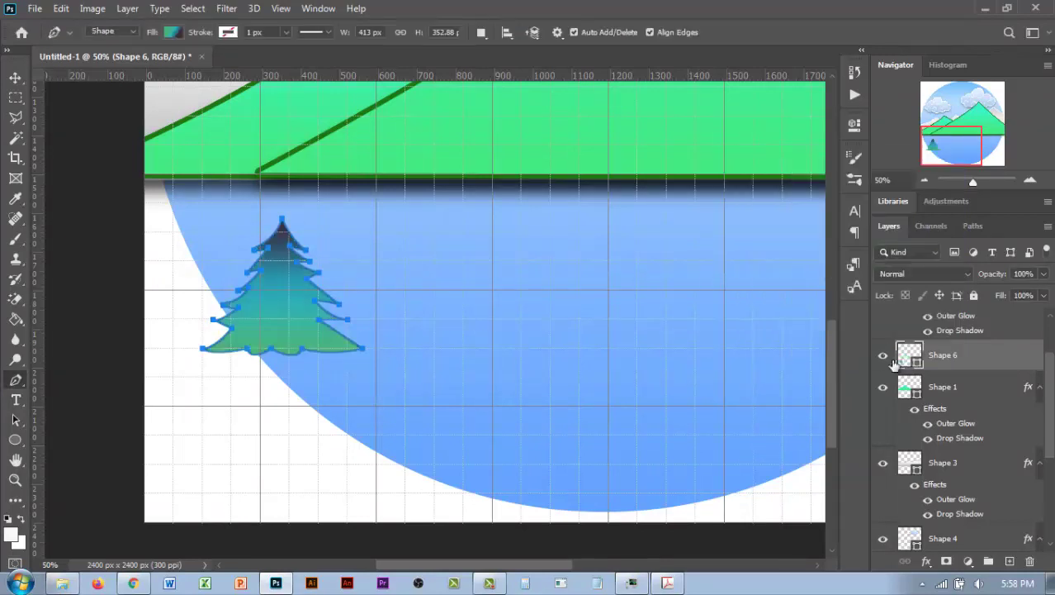
- Add a teal-to-dark Gradient Overlay to the tree layer and zoom out to the whole badge
{"action": "double_click", "coordinate": [991, 355]}
{"action": "left_click", "coordinate": [377, 395]}
{"action": "left_click", "coordinate": [680, 258]}
{"action": "left_click", "coordinate": [573, 364]}
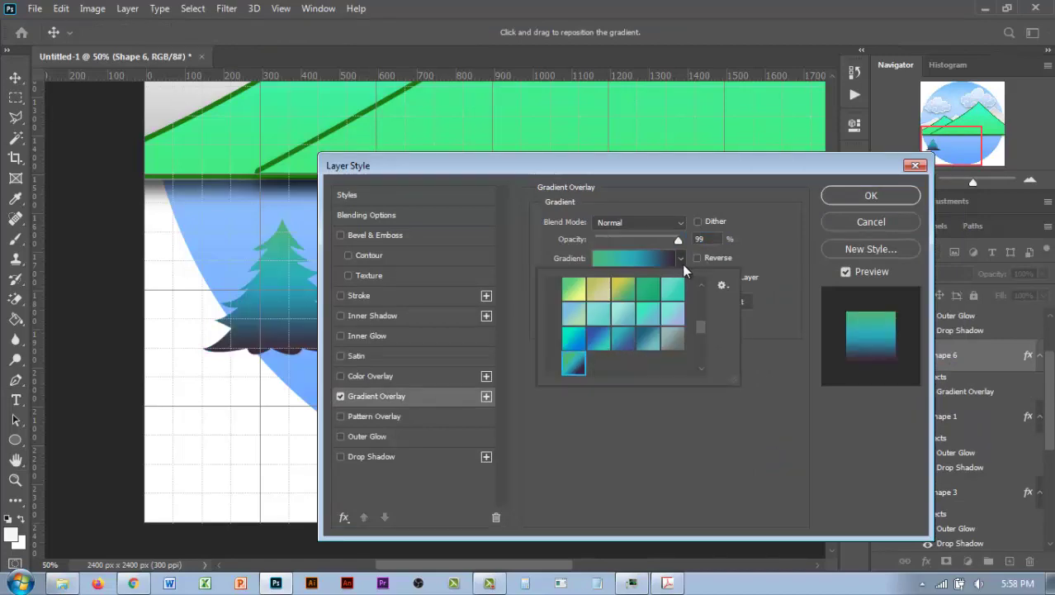
{"action": "left_click", "coordinate": [684, 239]}
{"action": "left_click", "coordinate": [872, 195]}
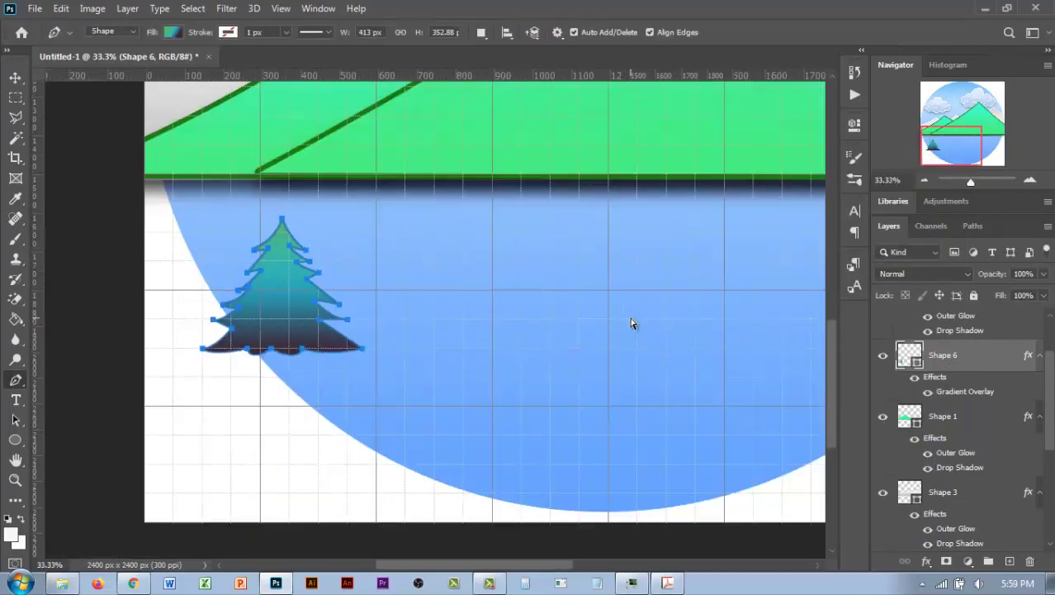
{"action": "key", "text": "ctrl+0"}
{"action": "key", "text": "ctrl+t"}
- Narrow the tree onto the left shoreline and place a duplicate beside it
{"action": "mouse_move", "coordinate": [353, 397]}
{"action": "left_mouse_down"}
{"action": "mouse_move", "coordinate": [329, 397]}
{"action": "mouse_move", "coordinate": [289, 351]}
{"action": "left_mouse_up"}
{"action": "key", "text": "Return"}
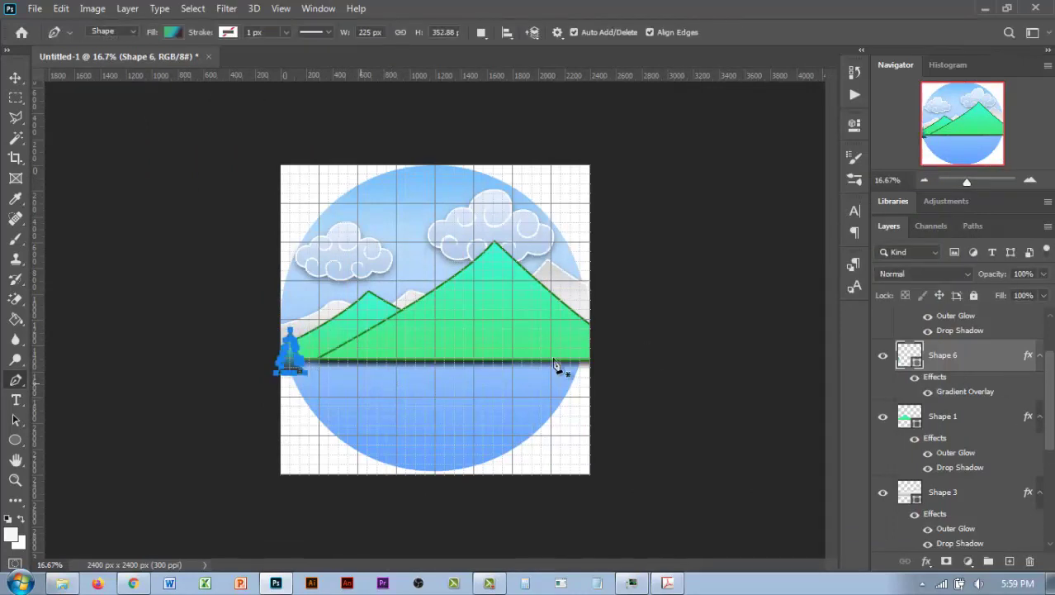
{"action": "key", "text": "v"}
{"action": "key", "text": "ctrl+j"}
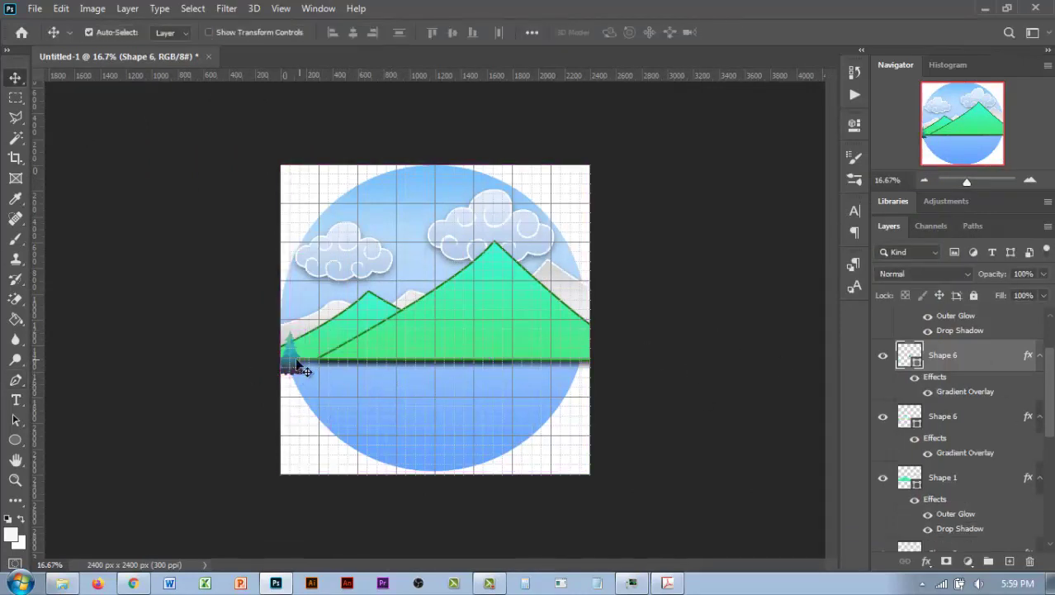
{"action": "left_click_drag", "start_coordinate": [328, 368], "coordinate": [287, 372]}
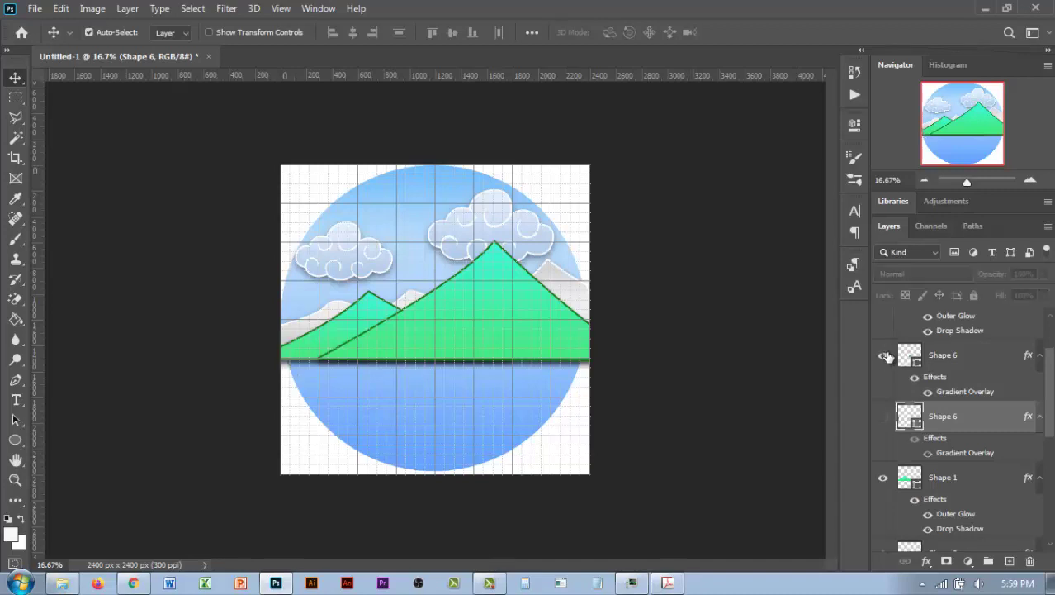
{"action": "left_click", "coordinate": [925, 357]}
{"action": "key", "text": "ctrl+e"}
{"action": "key", "text": "ctrl+z"}
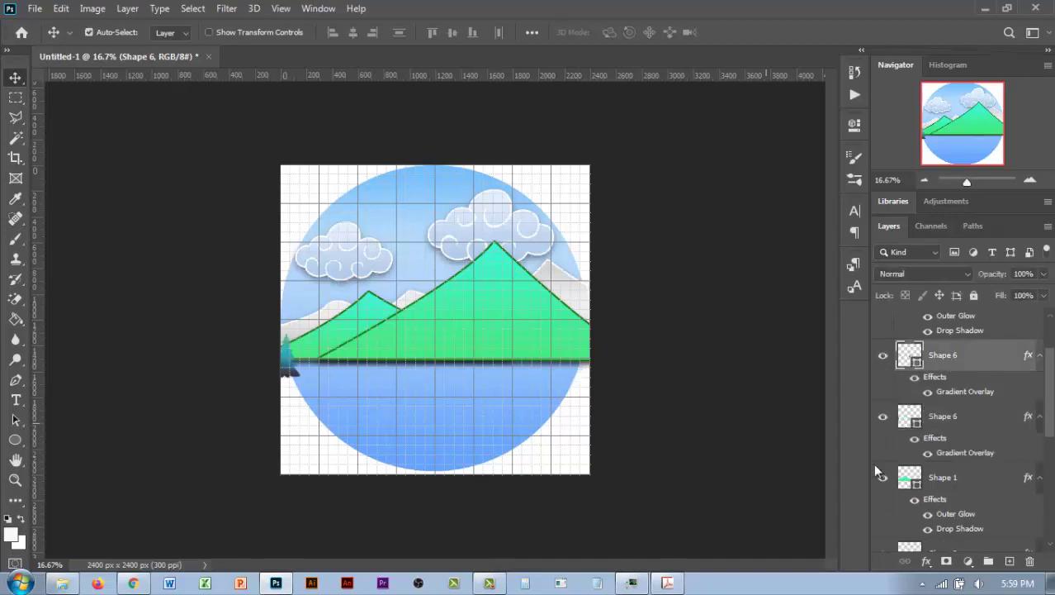
{"action": "left_click_drag", "start_coordinate": [285, 367], "coordinate": [287, 364]}
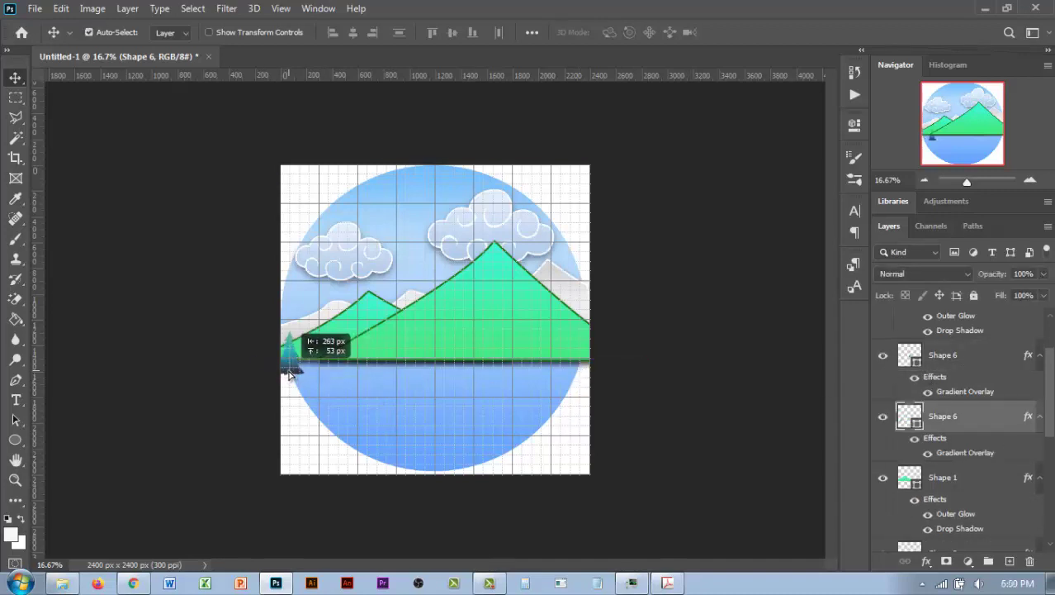
- Merge the two trees, then duplicate them as Shape 6 copy beside the first
{"action": "left_click", "coordinate": [968, 400]}
{"action": "key", "text": "ctrl+e"}
{"action": "right_click", "coordinate": [995, 361]}
{"action": "left_click", "coordinate": [818, 78]}
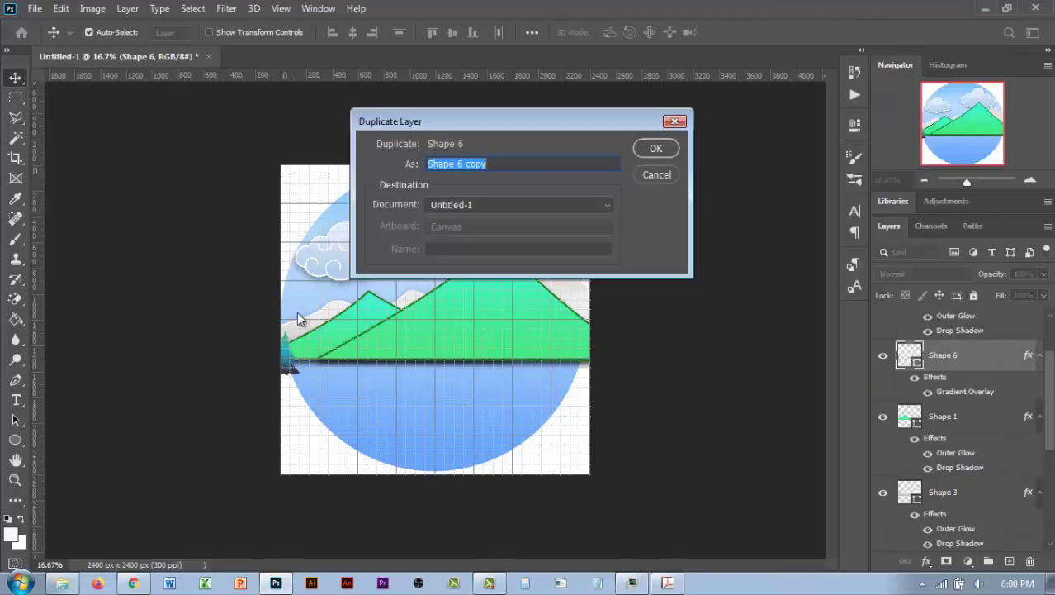
{"action": "key", "text": "Return"}
{"action": "left_click_drag", "start_coordinate": [295, 368], "coordinate": [311, 371]}
{"action": "key", "text": "ctrl+t"}
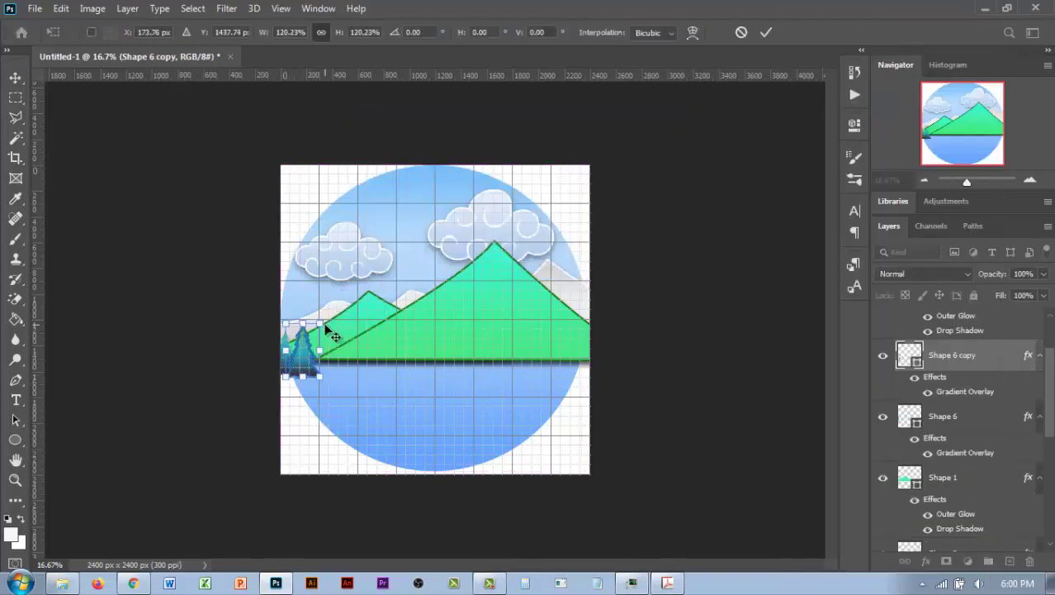
{"action": "key", "text": "Return"}
{"action": "key", "text": "ctrl+plus"}
{"action": "left_click_drag", "start_coordinate": [170, 376], "coordinate": [178, 379]}
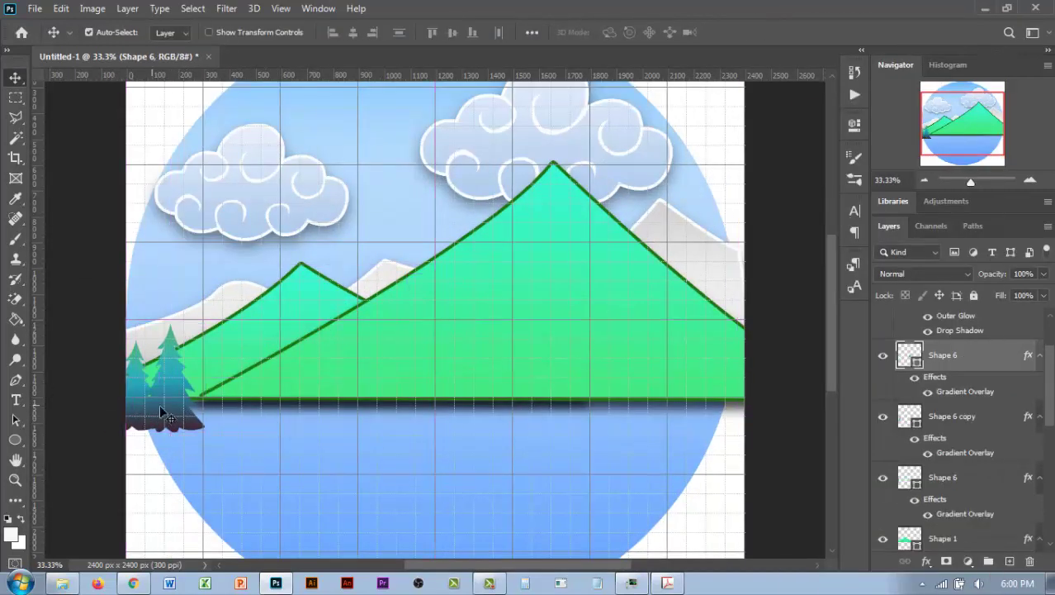
- Add Shape 6 copy 2 further right along the shore
{"action": "left_click", "coordinate": [974, 416]}
{"action": "left_click", "coordinate": [999, 384]}
{"action": "right_click", "coordinate": [1000, 364]}
{"action": "left_click", "coordinate": [818, 79]}
{"action": "key", "text": "Return"}
{"action": "left_click_drag", "start_coordinate": [179, 395], "coordinate": [216, 396]}
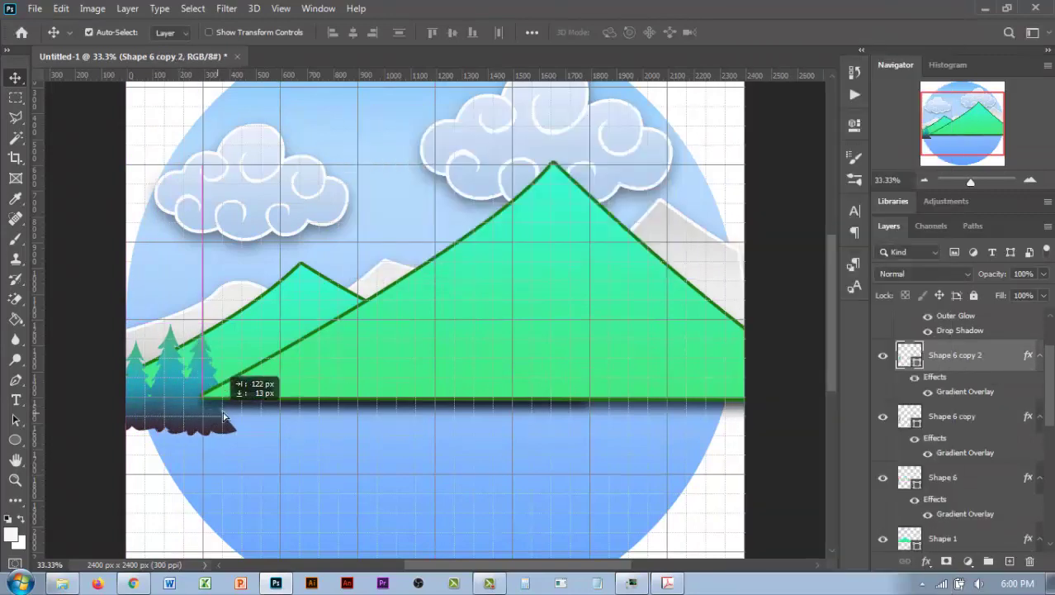
{"action": "key", "text": "ctrl+t"}
{"action": "key", "text": "Return"}
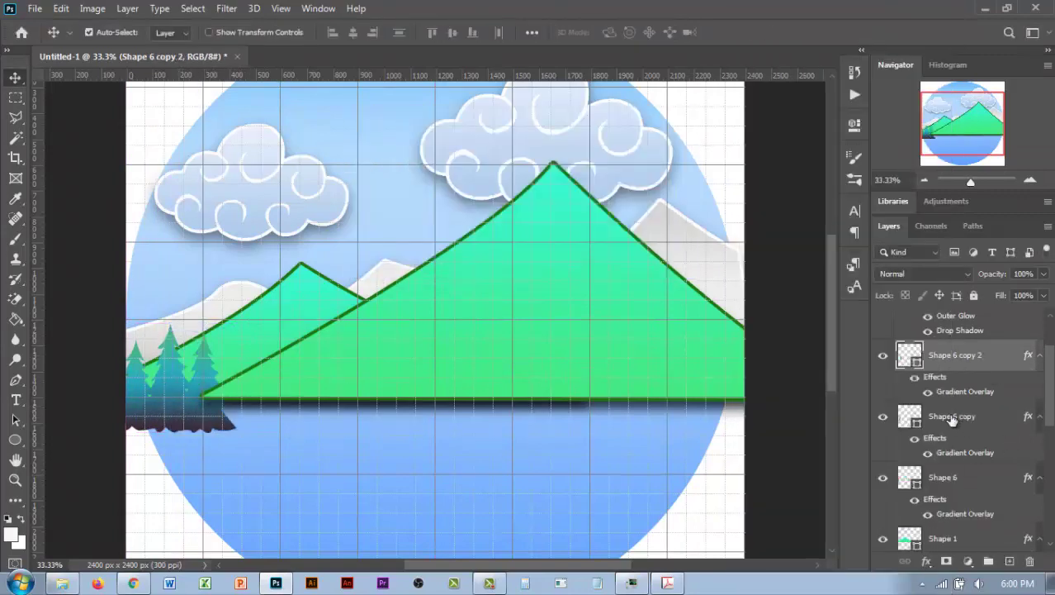
{"action": "left_click", "coordinate": [982, 417]}
{"action": "scroll", "coordinate": [980, 423], "scroll_direction": "down", "scroll_amount": 1}
{"action": "left_click", "coordinate": [883, 384]}
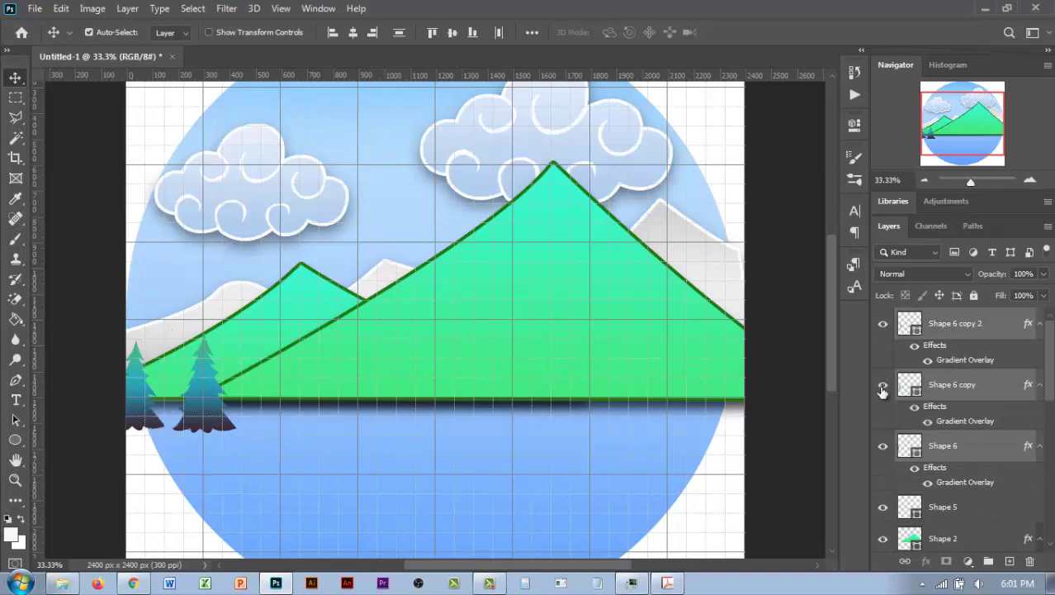
{"action": "left_click", "coordinate": [883, 384]}
- Add Shape 6 copy 3 further right and make it shorter
{"action": "right_click", "coordinate": [1015, 394]}
{"action": "left_click", "coordinate": [793, 78]}
{"action": "key", "text": "Return"}
{"action": "left_click_drag", "start_coordinate": [217, 421], "coordinate": [256, 423]}
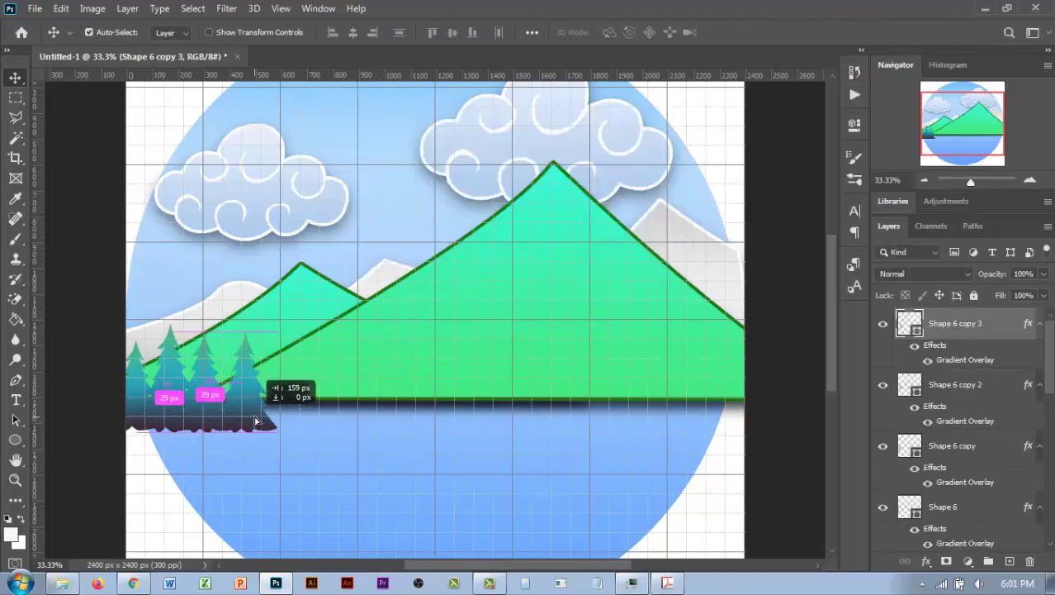
{"action": "key", "text": "ctrl+t"}
{"action": "left_click_drag", "start_coordinate": [241, 332], "coordinate": [241, 355]}
{"action": "key", "text": "Return"}
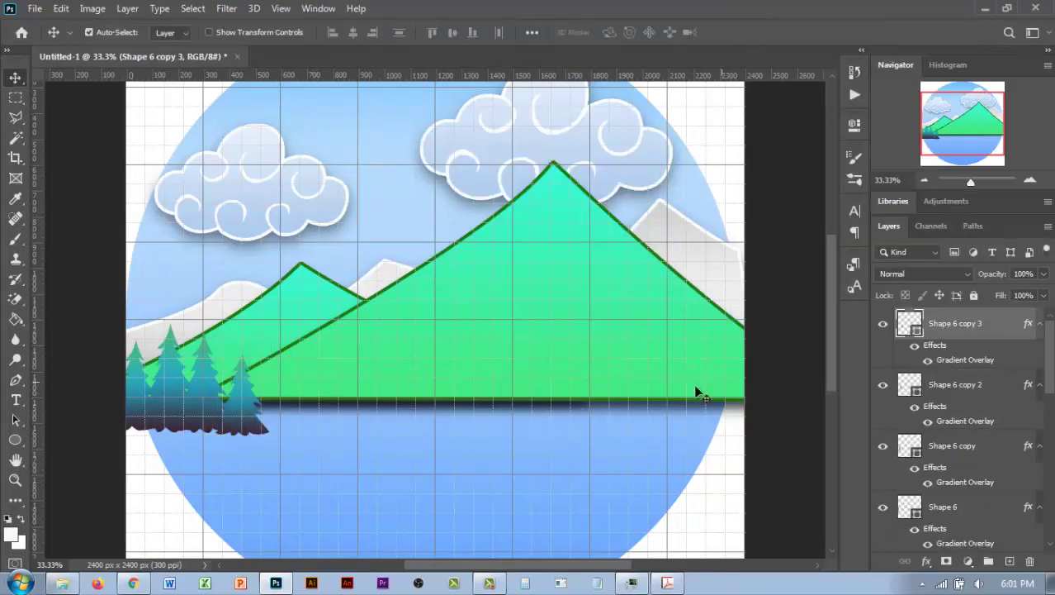
- Add Shape 6 copies 4 and 5 further right, shrinking the newest to about 80%
{"action": "right_click", "coordinate": [1009, 357]}
{"action": "left_click", "coordinate": [825, 83]}
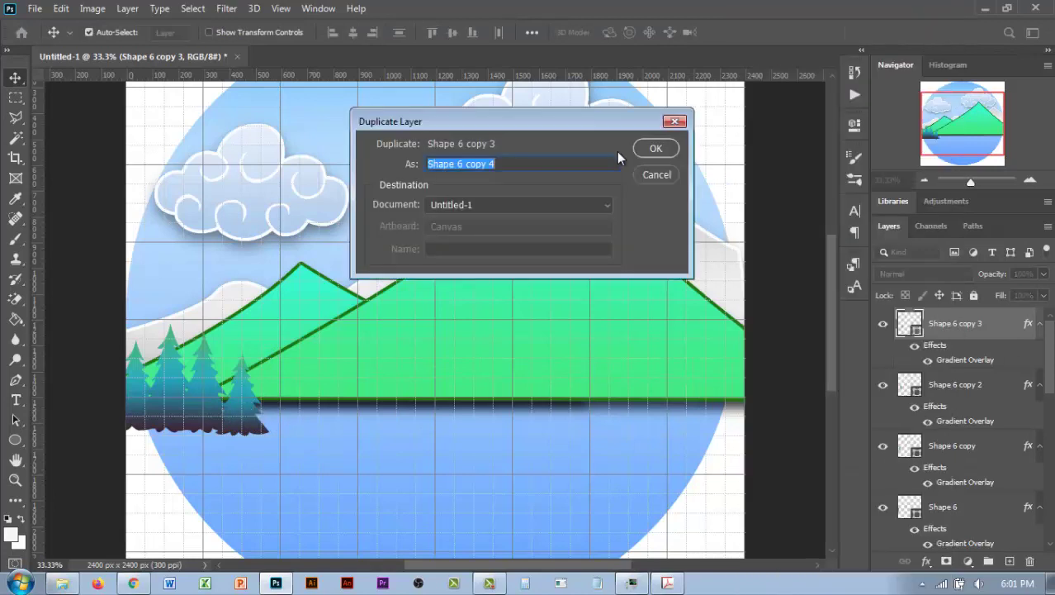
{"action": "key", "text": "Return"}
{"action": "left_click_drag", "start_coordinate": [241, 388], "coordinate": [301, 398]}
{"action": "right_click", "coordinate": [1004, 326]}
{"action": "left_click", "coordinate": [888, 84]}
{"action": "key", "text": "Return"}
{"action": "key", "text": "ctrl+t"}
{"action": "left_click_drag", "start_coordinate": [301, 351], "coordinate": [300, 368]}
{"action": "key", "text": "Return"}
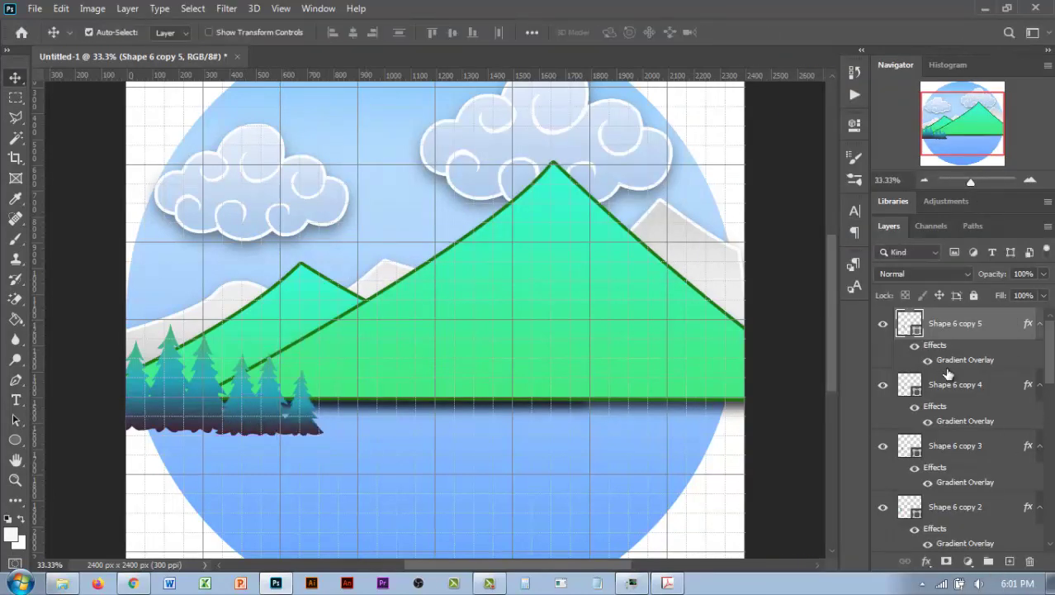
- Nudge Shape 6 and Shape 6 copy upward, then select the tree shape layers together
{"action": "scroll", "coordinate": [958, 429], "scroll_direction": "down", "scroll_amount": 5}
{"action": "left_click", "coordinate": [950, 452], "text": "shift"}
{"action": "scroll", "coordinate": [950, 463], "scroll_direction": "down", "scroll_amount": 1}
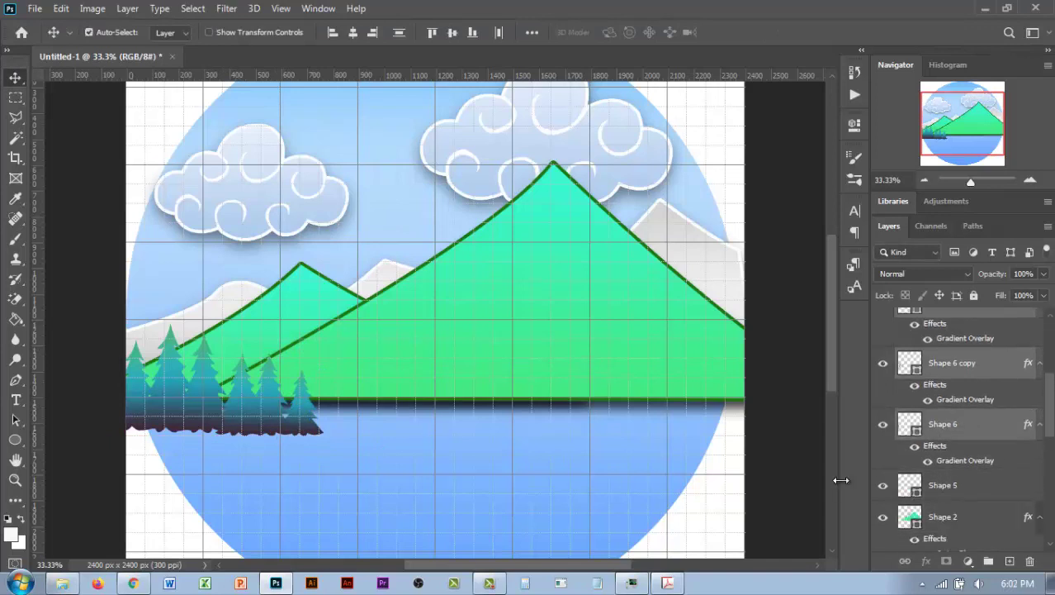
{"action": "scroll", "coordinate": [958, 430], "scroll_direction": "up", "scroll_amount": 3}
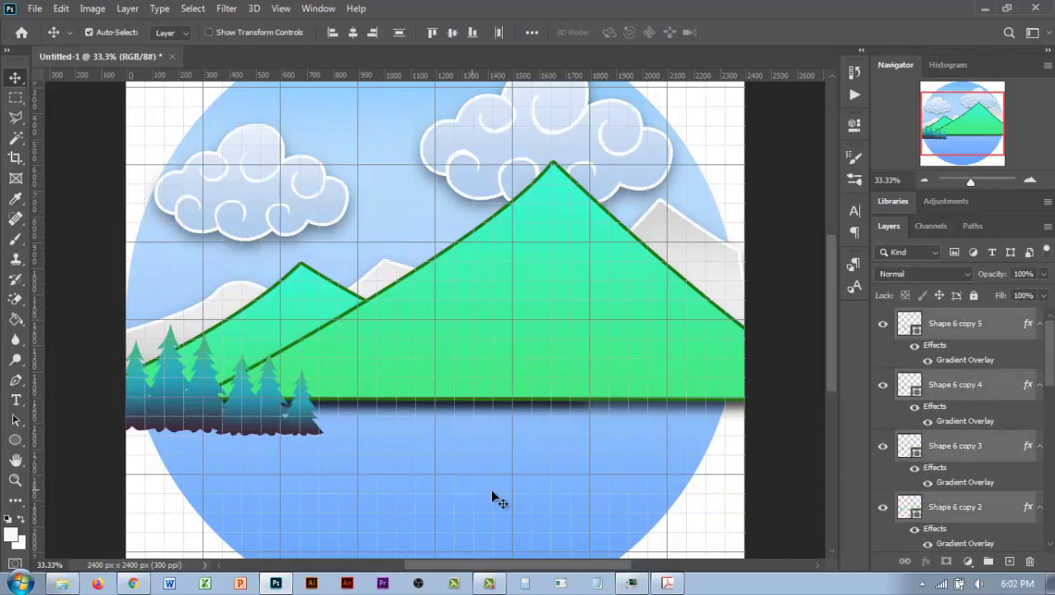
{"action": "key", "text": "shift+Up"}
{"action": "key", "text": "shift+Up"}
{"action": "key", "text": "shift+Up"}
{"action": "key", "text": "shift+Up"}
{"action": "key", "text": "shift+Up"}
{"action": "key", "text": "shift+Up"}
{"action": "key", "text": "shift+Up"}
{"action": "key", "text": "shift+Up"}
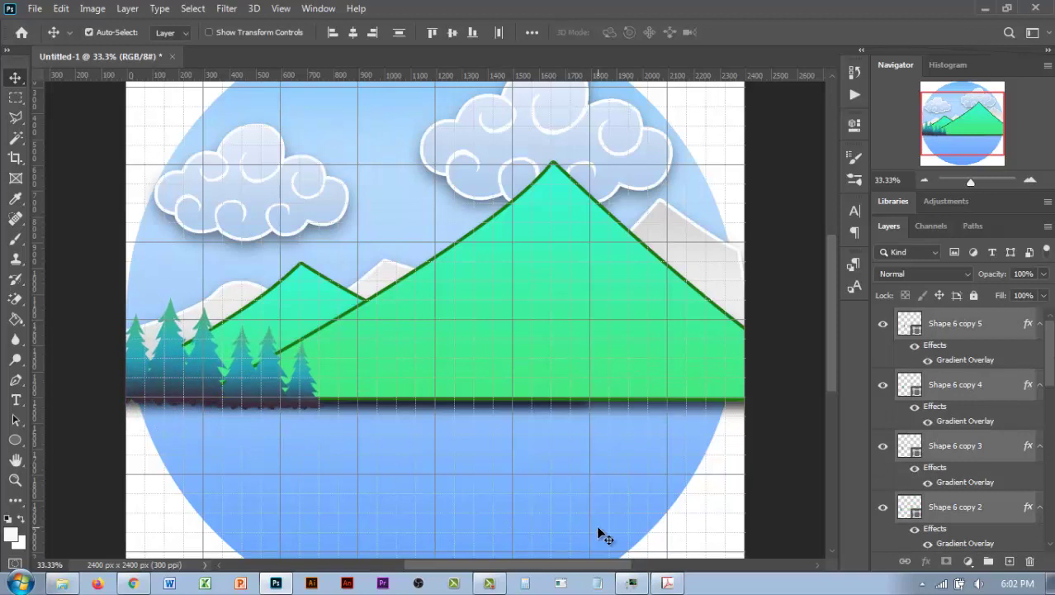
{"action": "left_click", "coordinate": [596, 525]}
{"action": "left_click", "coordinate": [960, 446]}
{"action": "scroll", "coordinate": [914, 431], "scroll_direction": "up", "scroll_amount": 5}
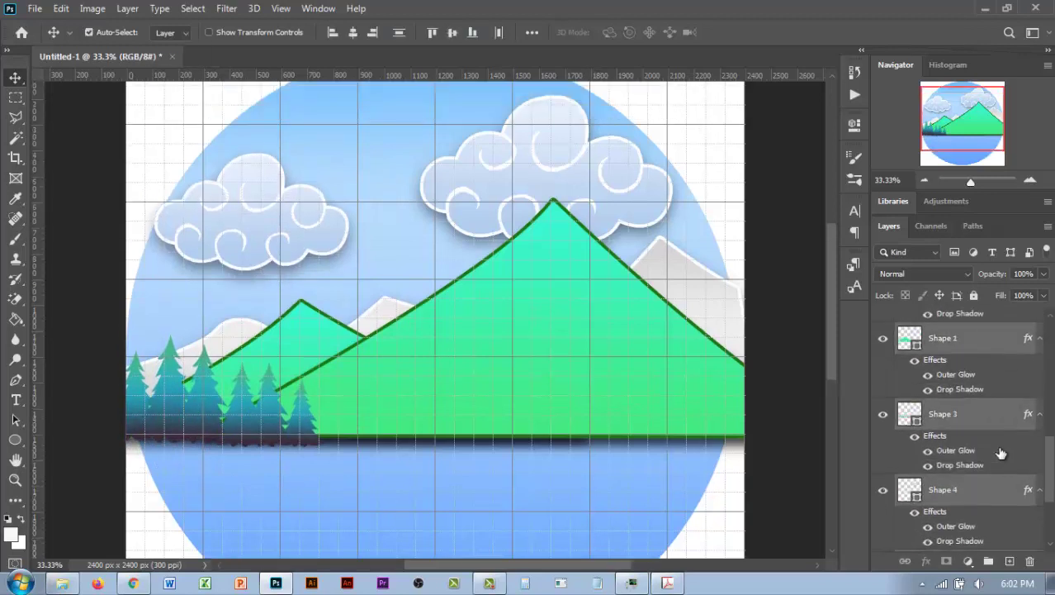
{"action": "left_click", "coordinate": [1043, 477], "text": "shift"}
{"action": "scroll", "coordinate": [958, 437], "scroll_direction": "up", "scroll_amount": 3}
{"action": "scroll", "coordinate": [958, 438], "scroll_direction": "up", "scroll_amount": 3}
{"action": "scroll", "coordinate": [958, 438], "scroll_direction": "up", "scroll_amount": 3}
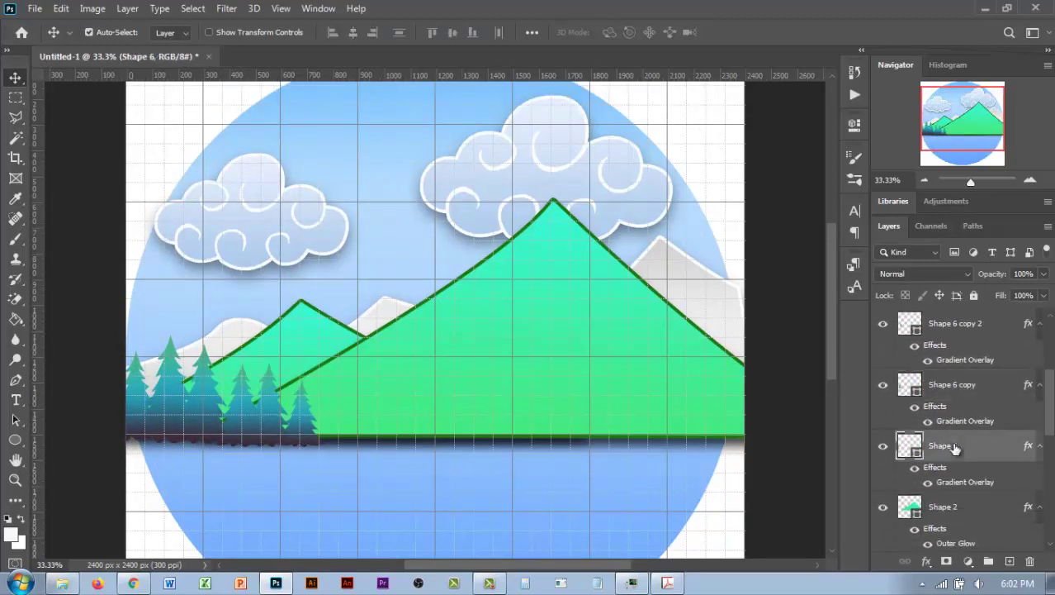
- Group the selected tree layers into a group named 'tree'
{"action": "key", "text": "ctrl+g"}
{"action": "type", "text": "tree"}
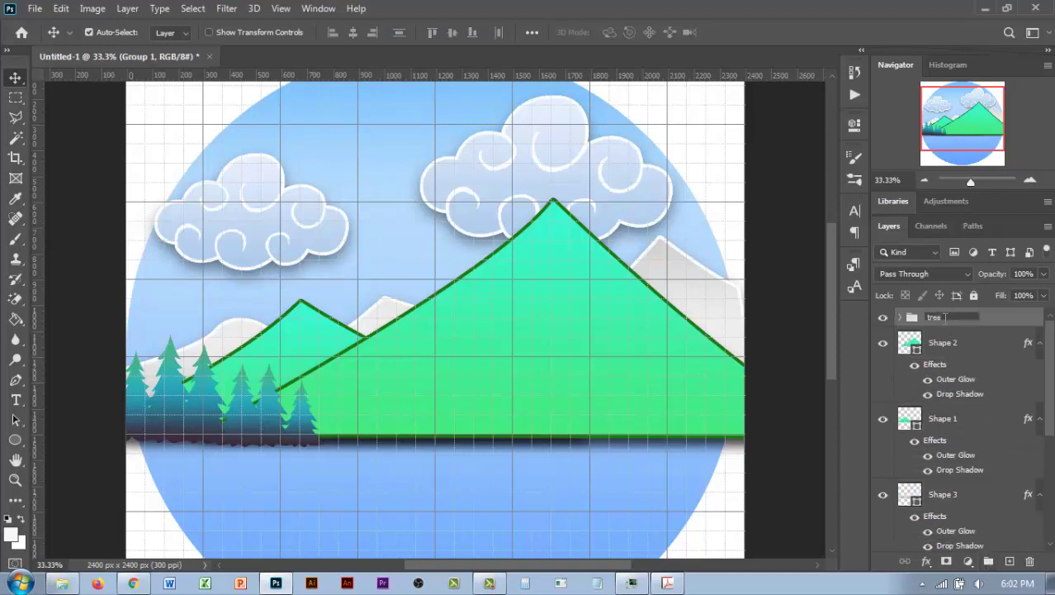
{"action": "key", "text": "Return"}
{"action": "left_click", "coordinate": [900, 317]}
{"action": "left_click", "coordinate": [966, 342]}
{"action": "scroll", "coordinate": [981, 347], "scroll_direction": "down", "scroll_amount": 2}
{"action": "scroll", "coordinate": [981, 347], "scroll_direction": "up", "scroll_amount": 2}
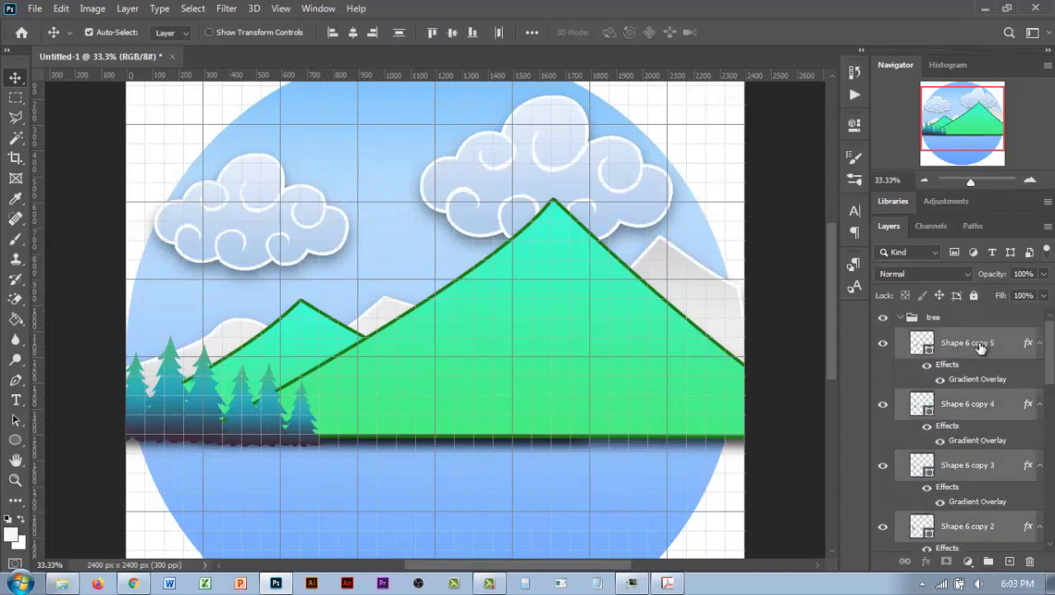
- Duplicate the tree layers and move the copies beside the big mountain
{"action": "right_click", "coordinate": [981, 347]}
{"action": "left_click", "coordinate": [793, 90]}
{"action": "key", "text": "Return"}
{"action": "left_click_drag", "start_coordinate": [196, 422], "coordinate": [637, 425]}
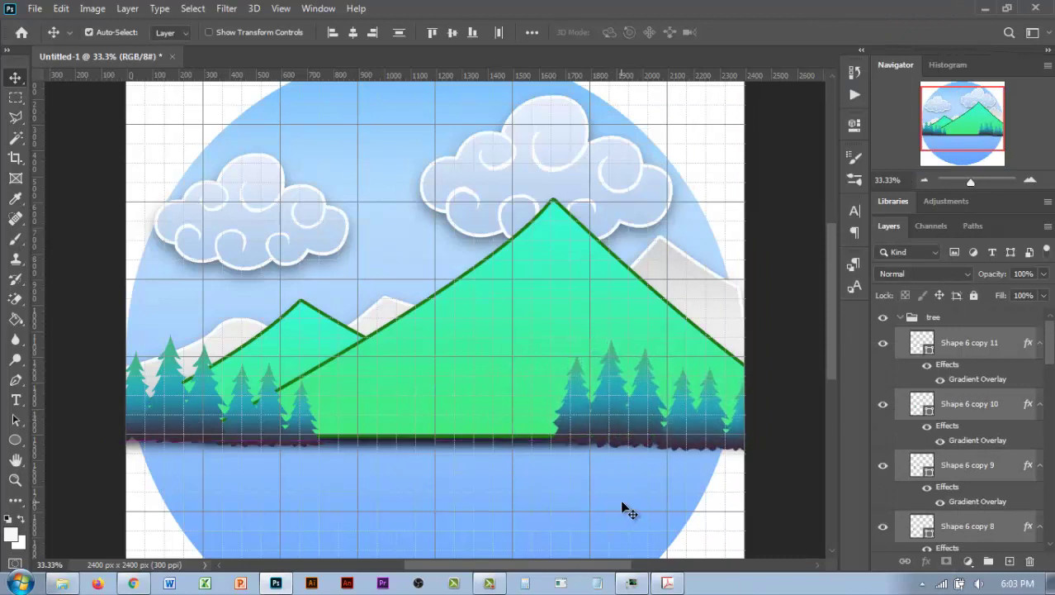
{"action": "right_click", "coordinate": [658, 429]}
{"action": "left_click", "coordinate": [625, 424]}
- Merge the right-hand trees into Shape 6 copy 11 and flip it horizontally
{"action": "right_click", "coordinate": [979, 396]}
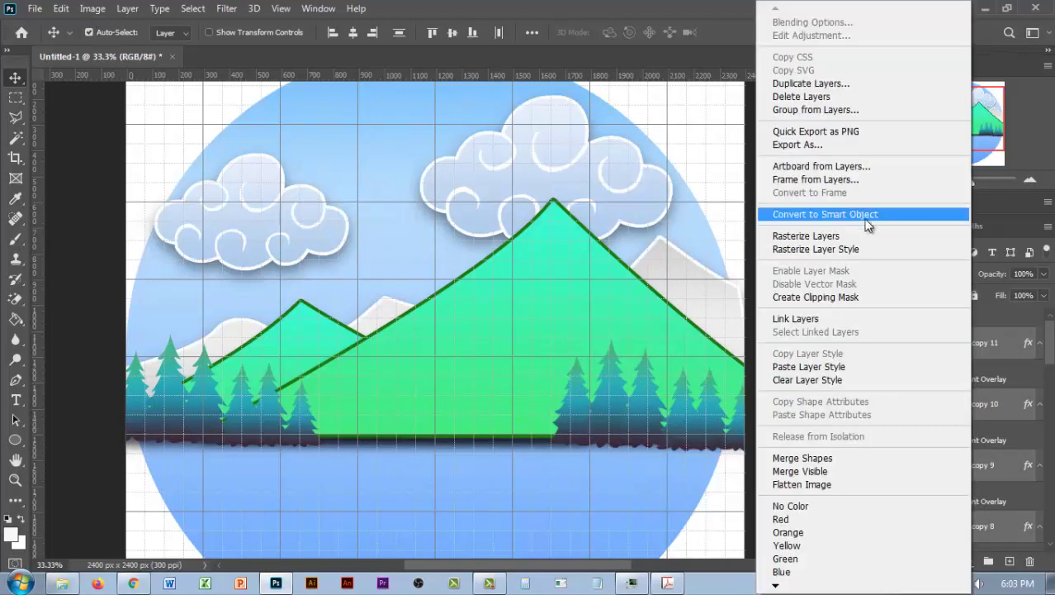
{"action": "left_click", "coordinate": [809, 459]}
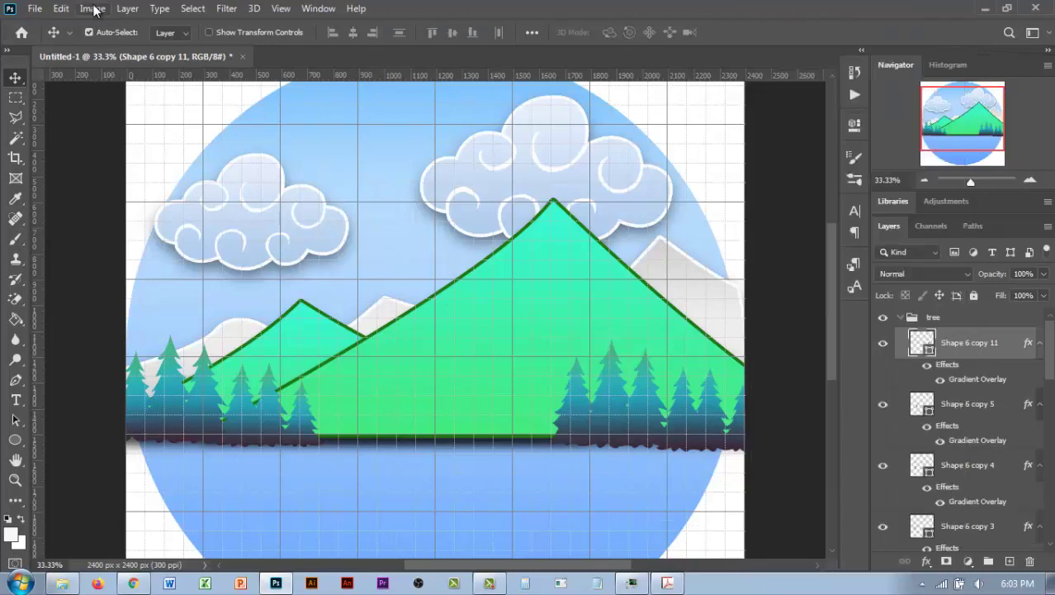
{"action": "left_click", "coordinate": [61, 8]}
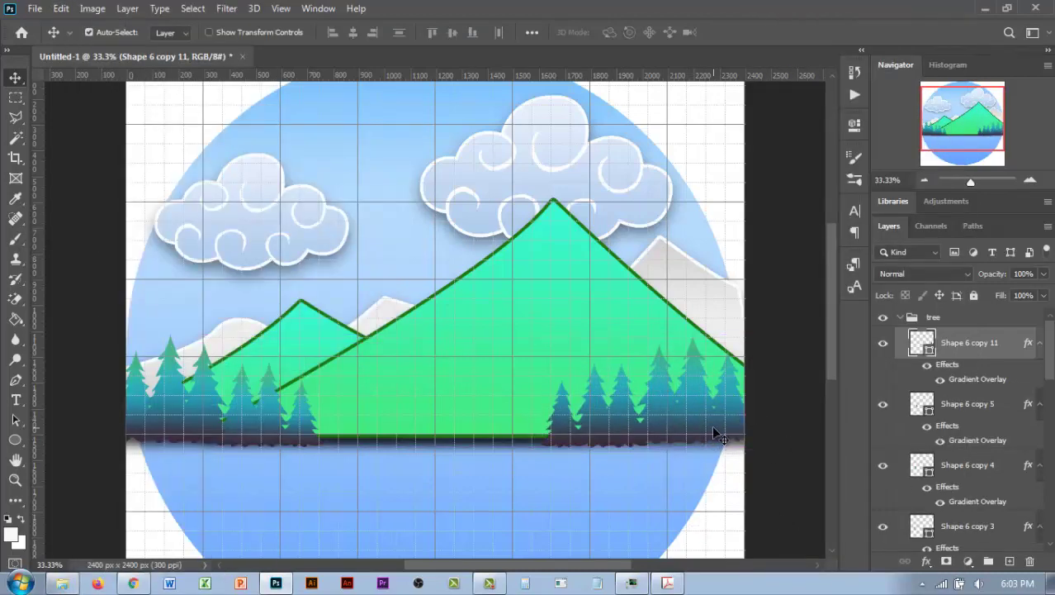
{"action": "key", "text": "ctrl+alt+a"}
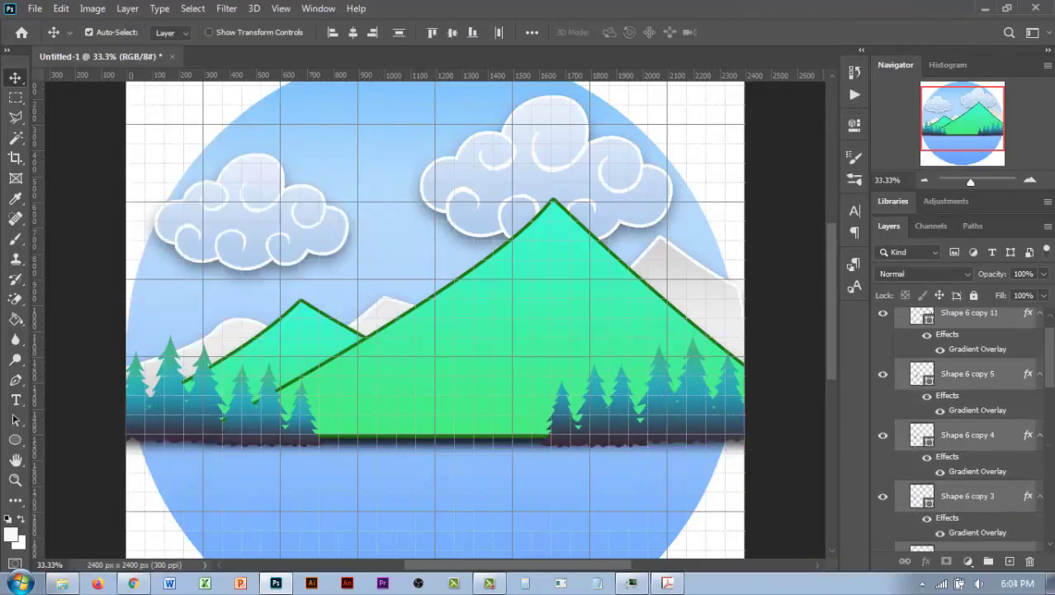
{"action": "scroll", "coordinate": [958, 413], "scroll_direction": "up", "scroll_amount": 2}
- Merge the left-hand trees and give them an Outer Glow and Drop Shadow
{"action": "right_click", "coordinate": [966, 413]}
{"action": "left_click", "coordinate": [826, 419]}
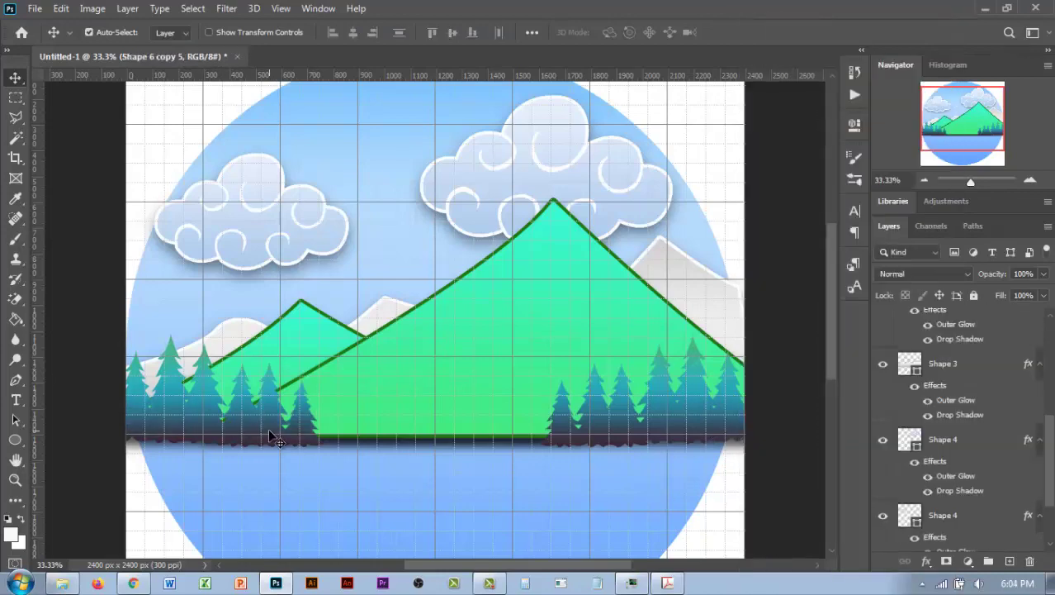
{"action": "double_click", "coordinate": [995, 404]}
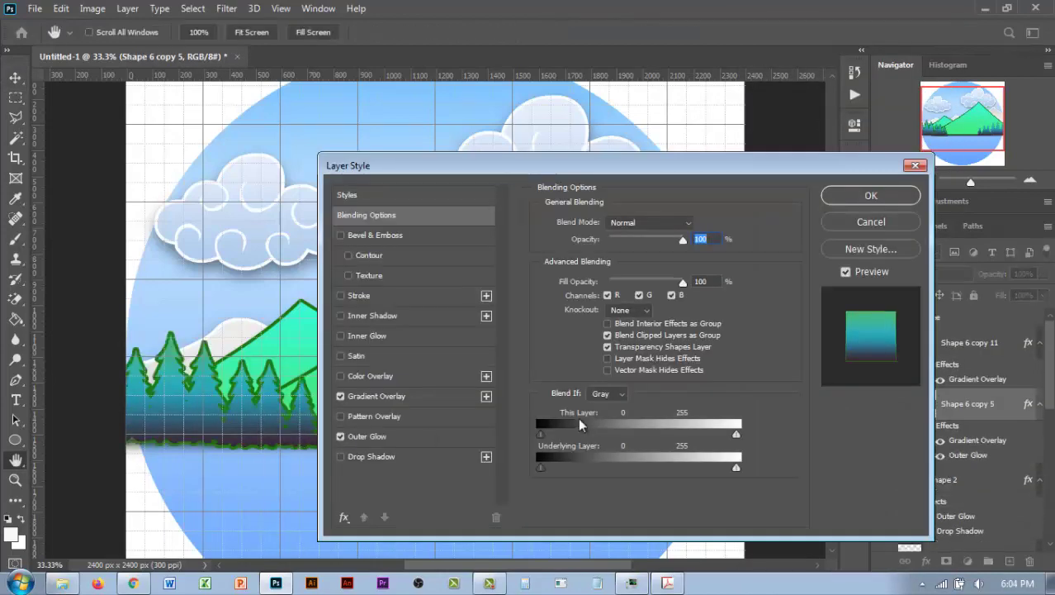
{"action": "mouse_move", "coordinate": [772, 175]}
{"action": "left_mouse_down"}
{"action": "mouse_move", "coordinate": [831, 376]}
{"action": "mouse_move", "coordinate": [831, 506]}
{"action": "left_mouse_up"}
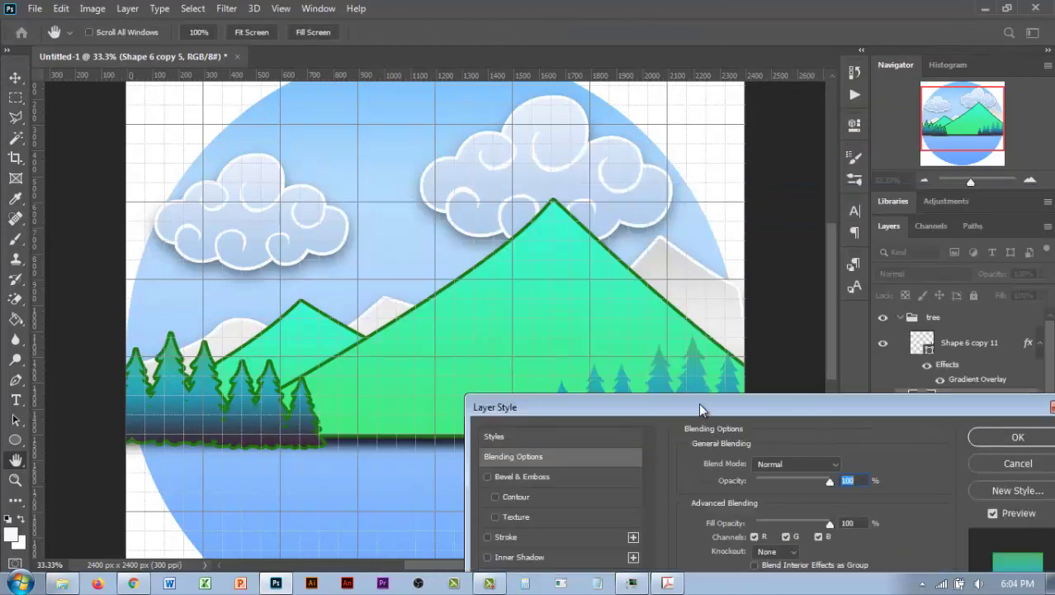
{"action": "mouse_move", "coordinate": [698, 405]}
{"action": "left_mouse_down"}
{"action": "mouse_move", "coordinate": [613, 278]}
{"action": "mouse_move", "coordinate": [627, 143]}
{"action": "left_mouse_up"}
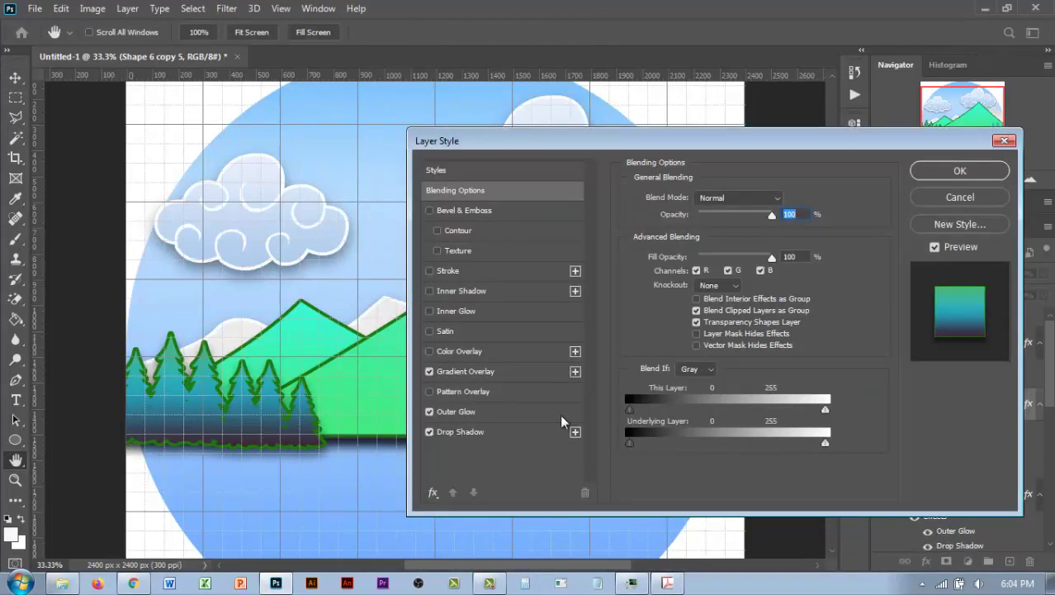
{"action": "left_click", "coordinate": [539, 431]}
{"action": "left_click", "coordinate": [960, 171]}
- Paste the left trees' layer style onto Shape 6 copy 11 and reposition it
{"action": "right_click", "coordinate": [1001, 365]}
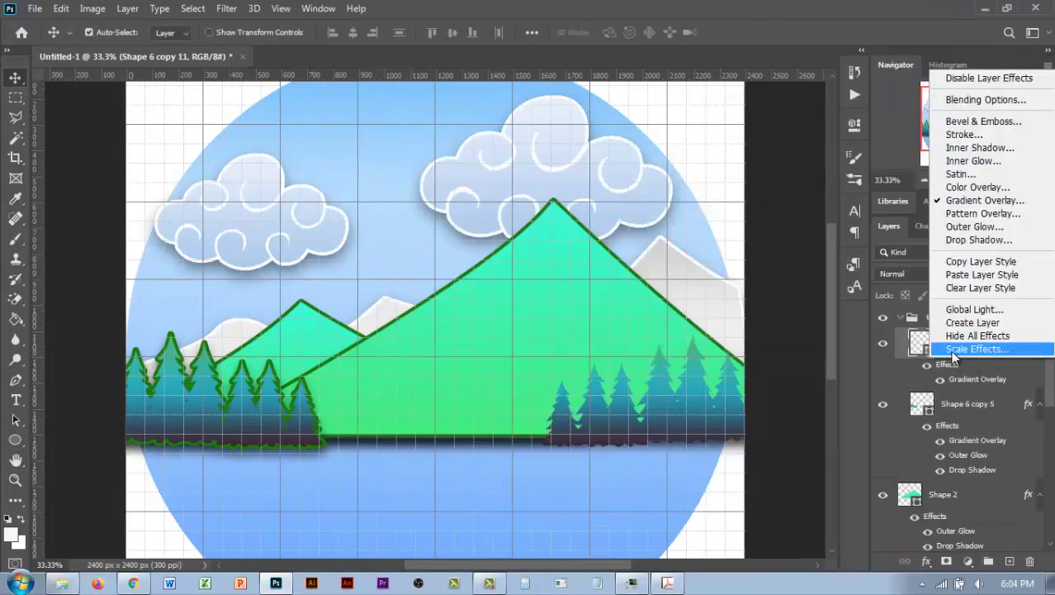
{"action": "right_click", "coordinate": [902, 351]}
{"action": "left_click", "coordinate": [776, 378]}
{"action": "mouse_move", "coordinate": [665, 436]}
{"action": "left_mouse_down"}
{"action": "mouse_move", "coordinate": [692, 423]}
{"action": "mouse_move", "coordinate": [436, 398]}
{"action": "mouse_move", "coordinate": [457, 438]}
{"action": "mouse_move", "coordinate": [483, 423]}
{"action": "left_mouse_up"}
- Duplicate both tree clusters into the middle gap of the shoreline
{"action": "left_click", "coordinate": [982, 436], "text": "ctrl"}
{"action": "right_click", "coordinate": [987, 438]}
{"action": "left_click", "coordinate": [818, 91]}
{"action": "left_click", "coordinate": [664, 146]}
{"action": "left_click", "coordinate": [1017, 435]}
{"action": "left_click_drag", "start_coordinate": [137, 436], "coordinate": [438, 436]}
{"action": "left_click", "coordinate": [587, 417]}
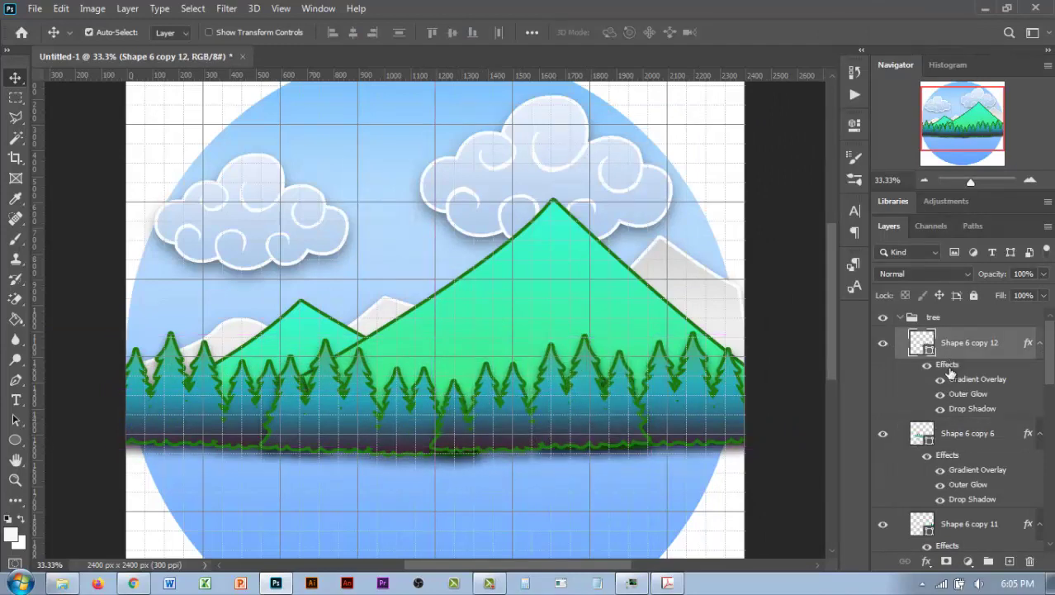
{"action": "scroll", "coordinate": [993, 361], "scroll_direction": "down", "scroll_amount": 1}
{"action": "key", "text": "ctrl+bracketleft"}
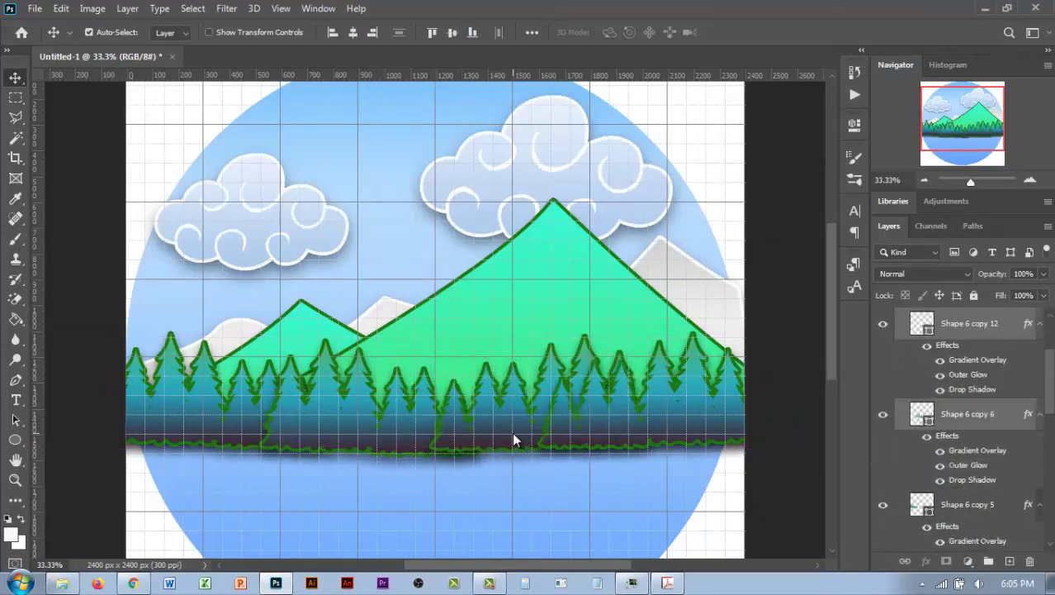
{"action": "left_click_drag", "start_coordinate": [512, 440], "coordinate": [501, 439]}
- Nudge the Shape 6 copy 12 middle trees left and lower them in the stacking order
{"action": "left_click", "coordinate": [983, 416]}
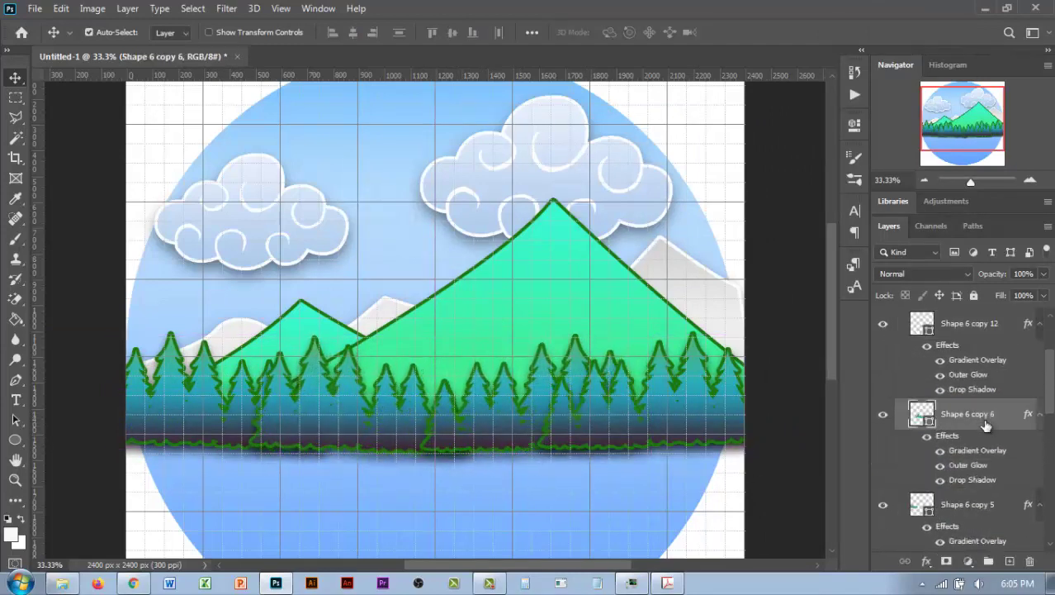
{"action": "left_click", "coordinate": [996, 364]}
{"action": "key", "text": "shift+Left"}
{"action": "key", "text": "shift+Left"}
{"action": "key", "text": "shift+Left"}
{"action": "key", "text": "shift+Left"}
{"action": "key", "text": "shift+Left"}
{"action": "key", "text": "shift+Left"}
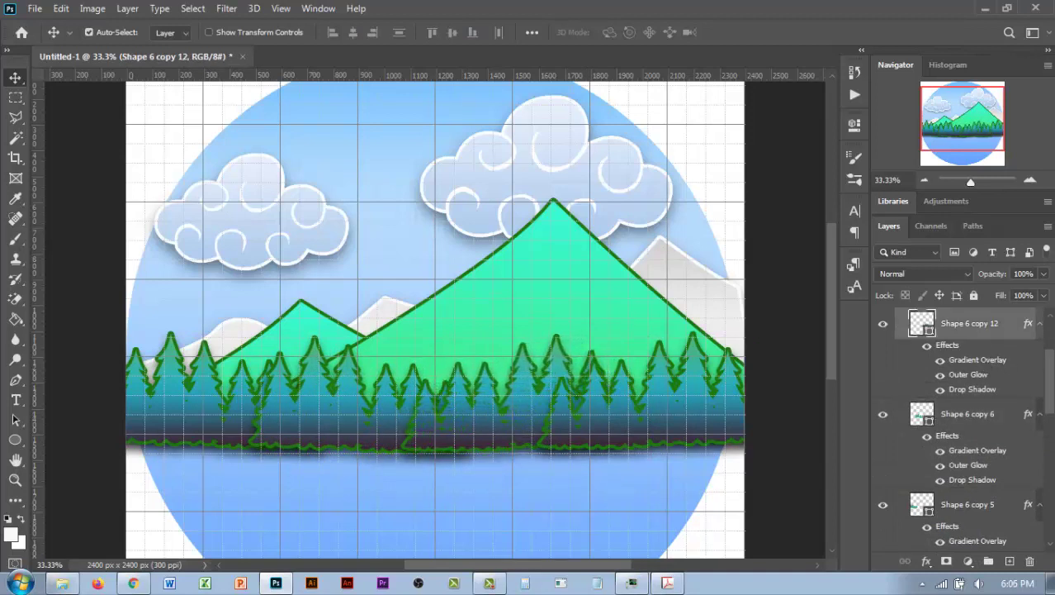
{"action": "scroll", "coordinate": [886, 440], "scroll_direction": "up", "scroll_amount": 2}
{"action": "double_click", "coordinate": [883, 342]}
{"action": "double_click", "coordinate": [883, 433]}
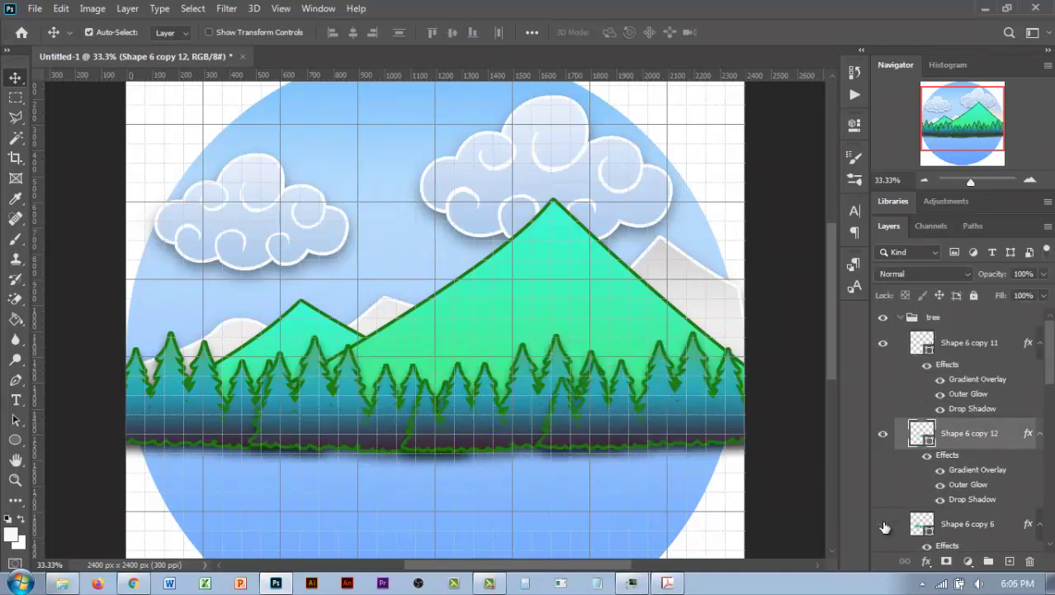
{"action": "double_click", "coordinate": [883, 432]}
{"action": "mouse_move", "coordinate": [950, 433]}
{"action": "left_mouse_down"}
{"action": "mouse_move", "coordinate": [973, 536]}
{"action": "mouse_move", "coordinate": [975, 505]}
{"action": "left_mouse_up"}
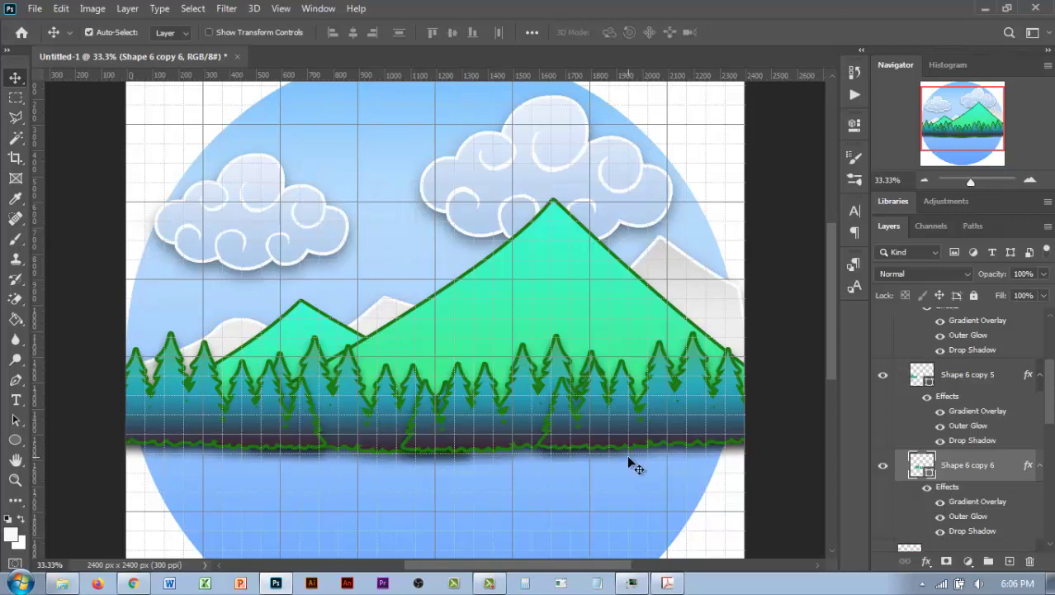
{"action": "scroll", "coordinate": [482, 472], "scroll_direction": "down", "scroll_amount": 3}
{"action": "scroll", "coordinate": [541, 460], "scroll_direction": "up", "scroll_amount": 1}
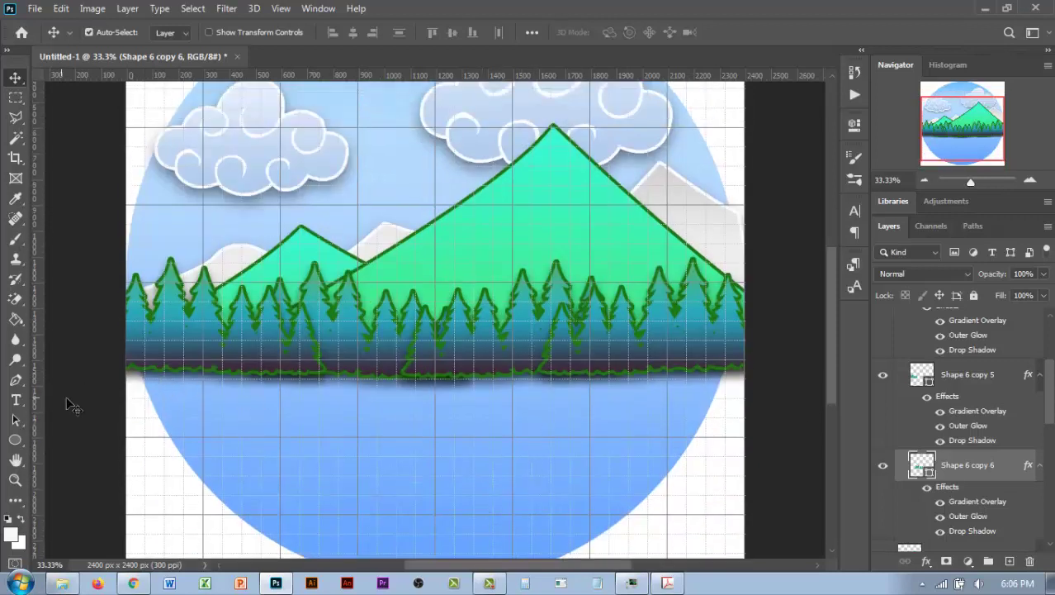
- Draw the lake with the Pen tool between both shoreline ends with a curved bottom
{"action": "key", "text": "p"}
{"action": "left_click", "coordinate": [126, 366]}
{"action": "left_click", "coordinate": [764, 366]}
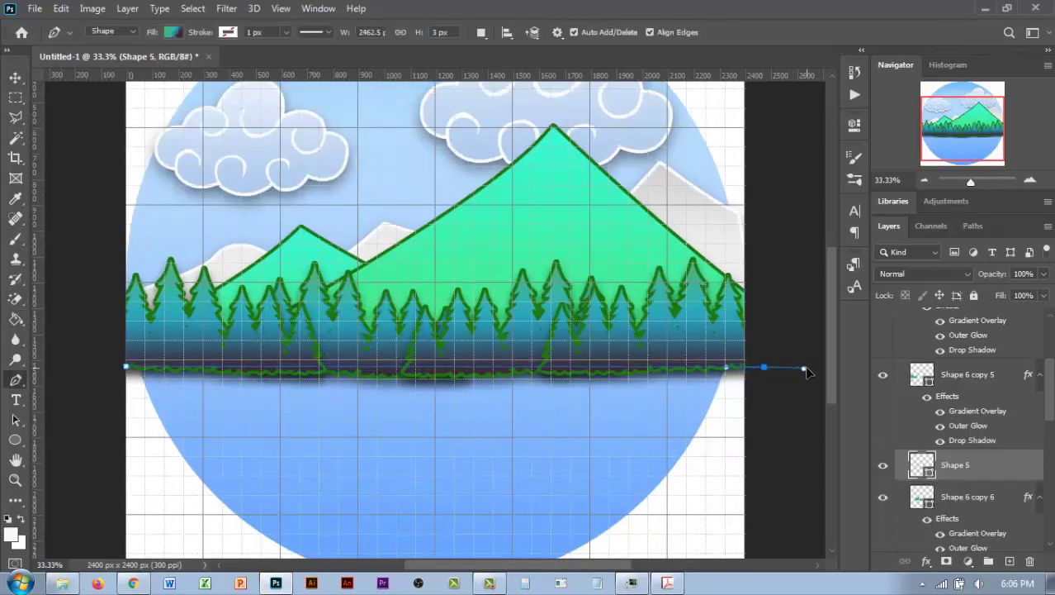
{"action": "scroll", "coordinate": [702, 438], "scroll_direction": "down", "scroll_amount": 2}
{"action": "scroll", "coordinate": [629, 506], "scroll_direction": "left", "scroll_amount": 1}
{"action": "left_click_drag", "start_coordinate": [571, 510], "coordinate": [443, 545]}
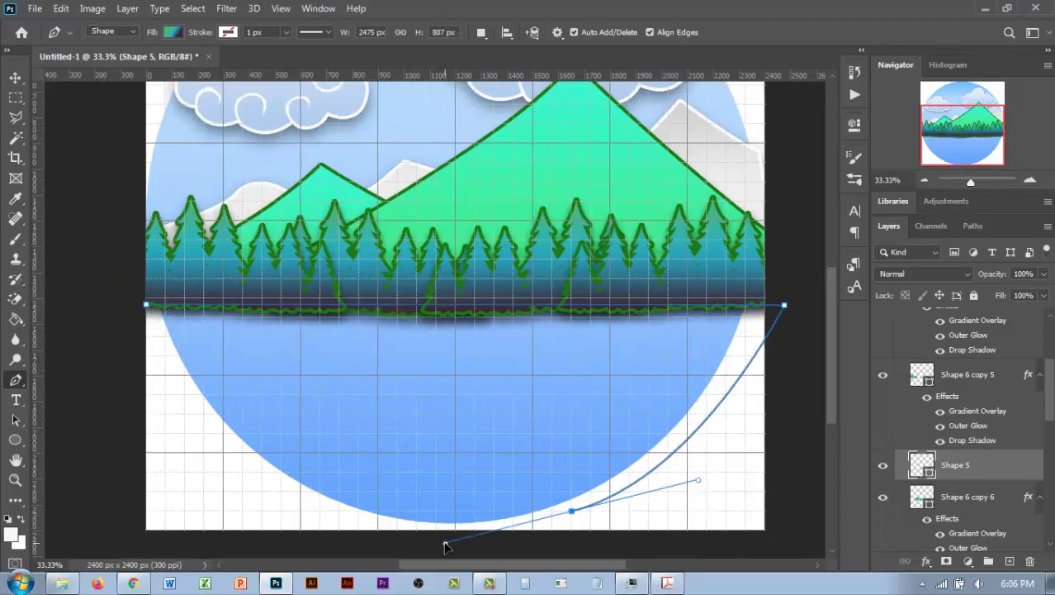
{"action": "scroll", "coordinate": [337, 377], "scroll_direction": "down", "scroll_amount": 3}
{"action": "scroll", "coordinate": [337, 377], "scroll_direction": "left", "scroll_amount": 1}
{"action": "left_click_drag", "start_coordinate": [169, 170], "coordinate": [290, 515]}
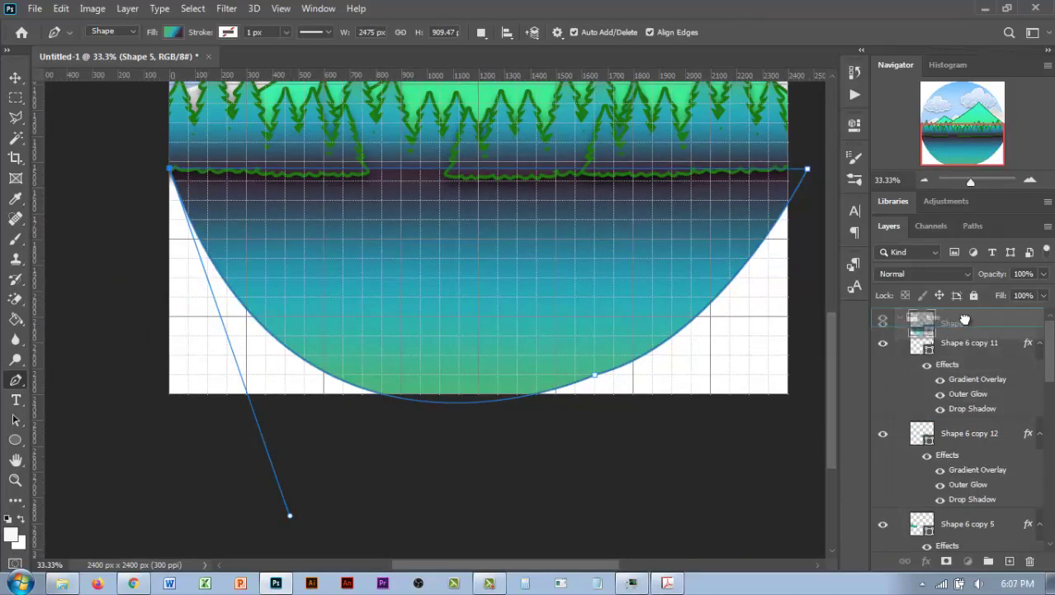
- Undo the accidental extra shape and zoom out to the whole badge
{"action": "left_click", "coordinate": [714, 341]}
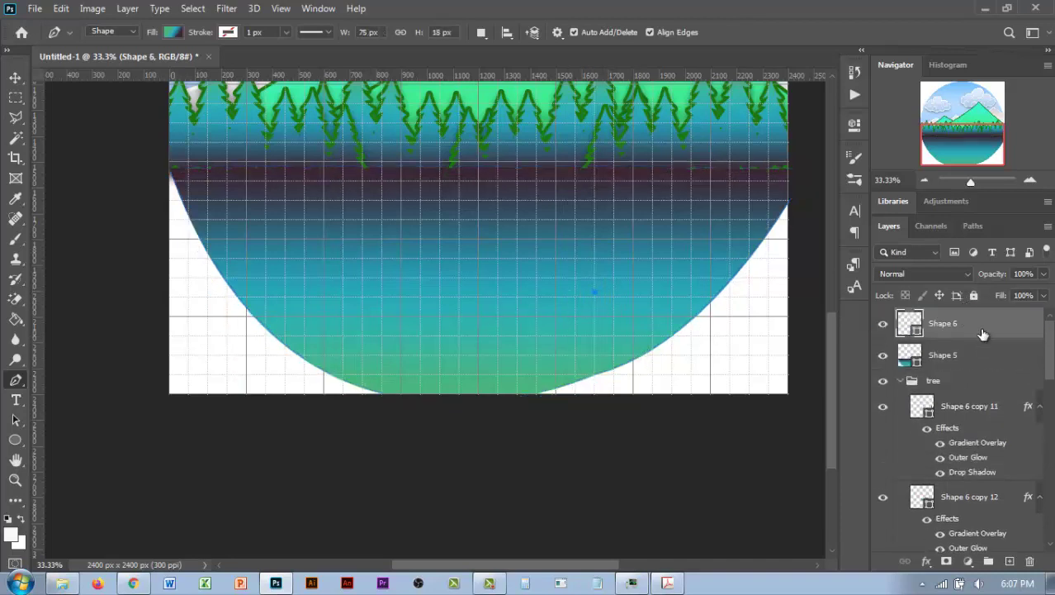
{"action": "key", "text": "ctrl+z"}
{"action": "key", "text": "v"}
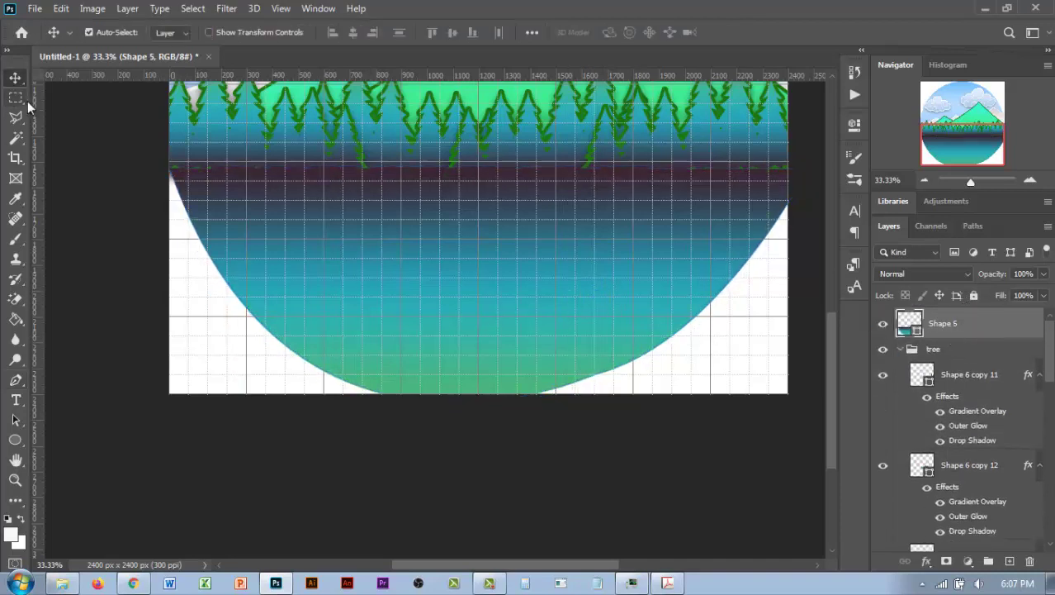
{"action": "scroll", "coordinate": [488, 291], "scroll_direction": "up", "scroll_amount": 3}
{"action": "key", "text": "ctrl+minus"}
{"action": "key", "text": "ctrl+minus"}
- Change the lake's Gradient Fill to a blue preset gradient
{"action": "double_click", "coordinate": [911, 330]}
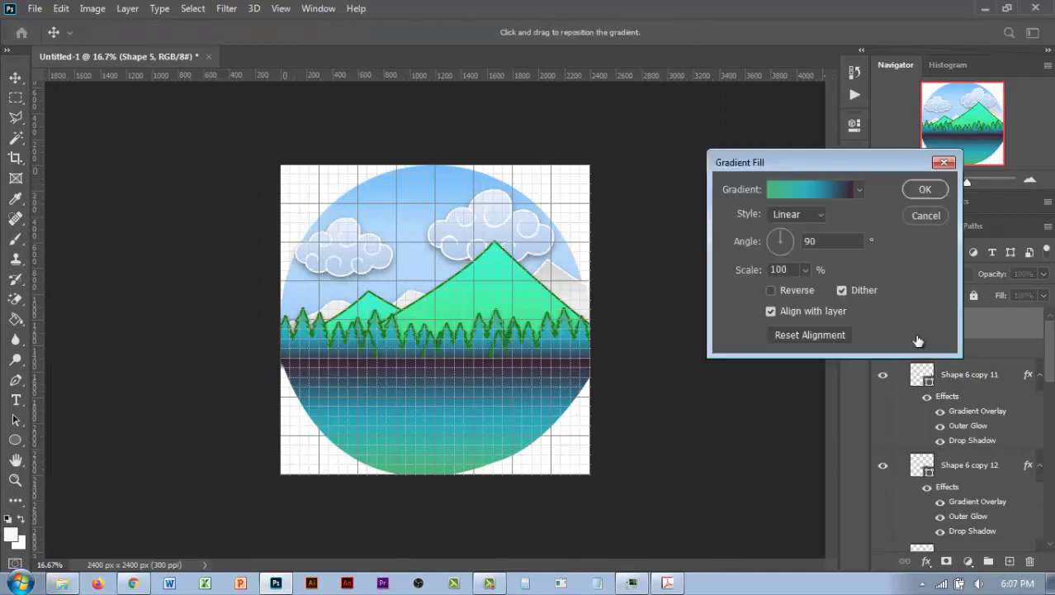
{"action": "left_click", "coordinate": [859, 189]}
{"action": "scroll", "coordinate": [764, 298], "scroll_direction": "up", "scroll_amount": 3}
{"action": "left_click", "coordinate": [732, 265]}
{"action": "scroll", "coordinate": [874, 243], "scroll_direction": "down", "scroll_amount": 2}
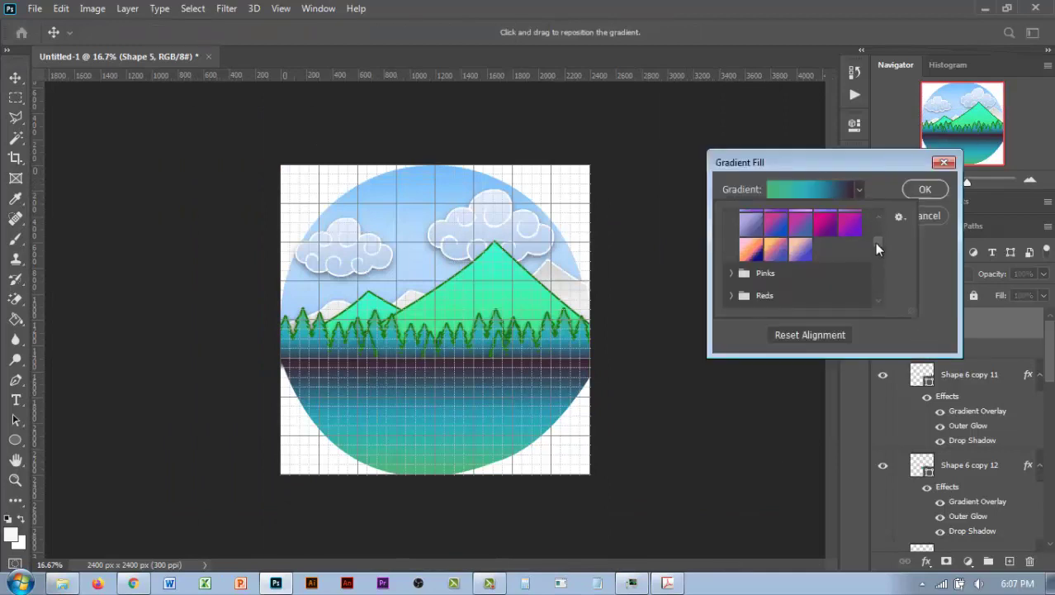
{"action": "scroll", "coordinate": [843, 266], "scroll_direction": "up", "scroll_amount": 1}
{"action": "left_click", "coordinate": [850, 269]}
{"action": "left_click_drag", "start_coordinate": [898, 164], "coordinate": [902, 250]}
{"action": "left_click", "coordinate": [930, 276]}
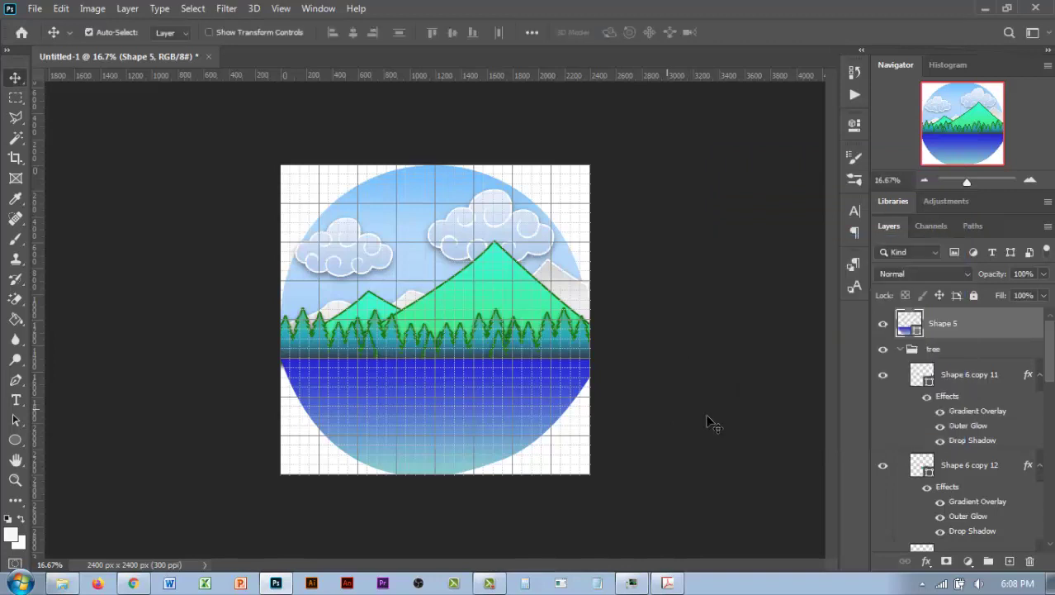
- Add a dark navy Outer Glow to the lake shape
{"action": "double_click", "coordinate": [1011, 323]}
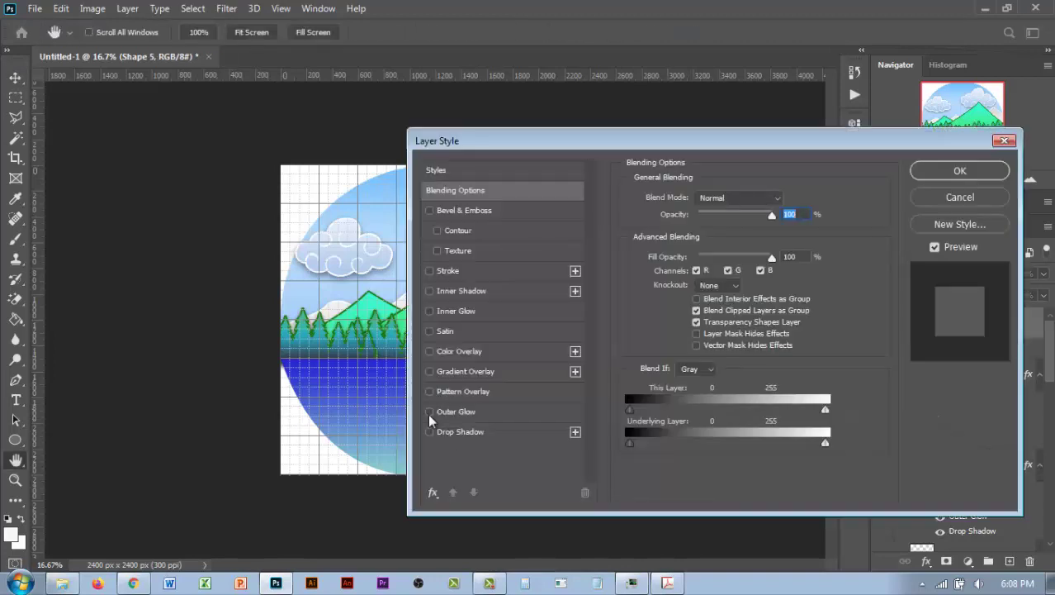
{"action": "left_click", "coordinate": [429, 410]}
{"action": "left_click", "coordinate": [456, 410]}
{"action": "left_click", "coordinate": [652, 262]}
{"action": "type", "text": "03"}
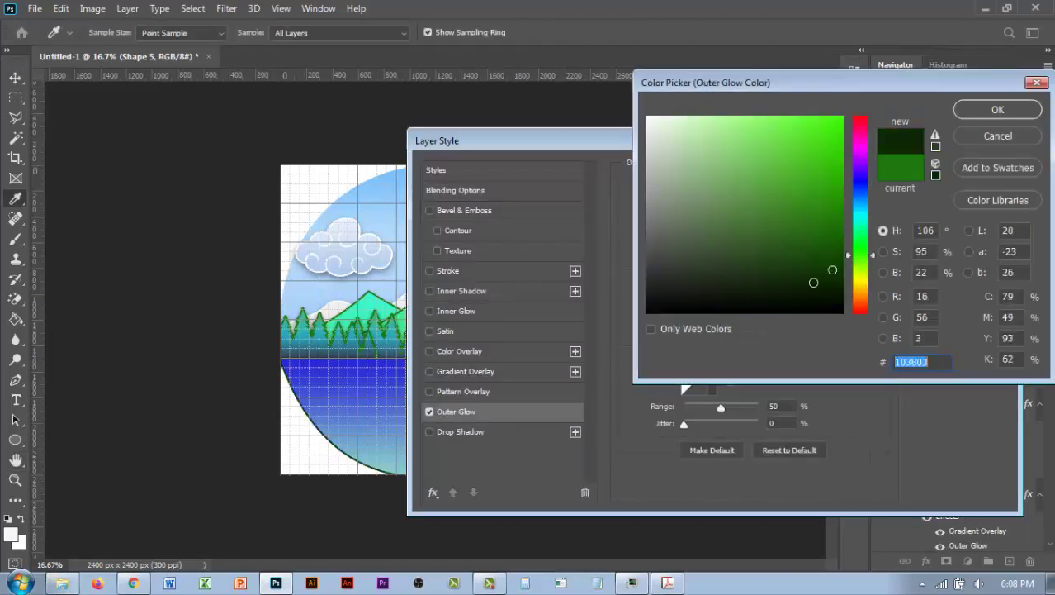
{"action": "type", "text": "042a131b68"}
{"action": "left_click_drag", "start_coordinate": [825, 239], "coordinate": [823, 295]}
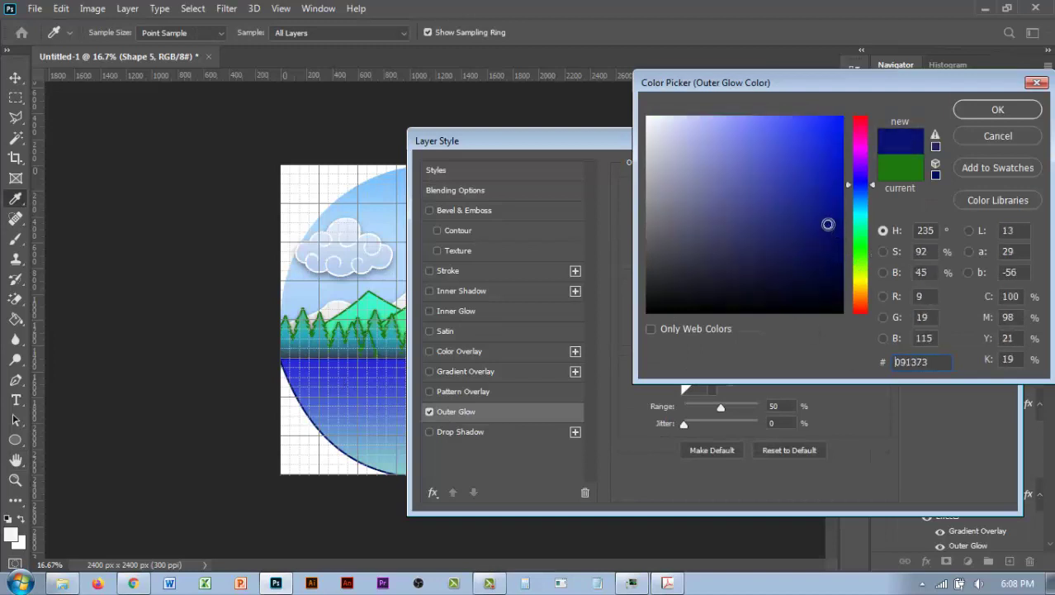
{"action": "key", "text": "Return"}
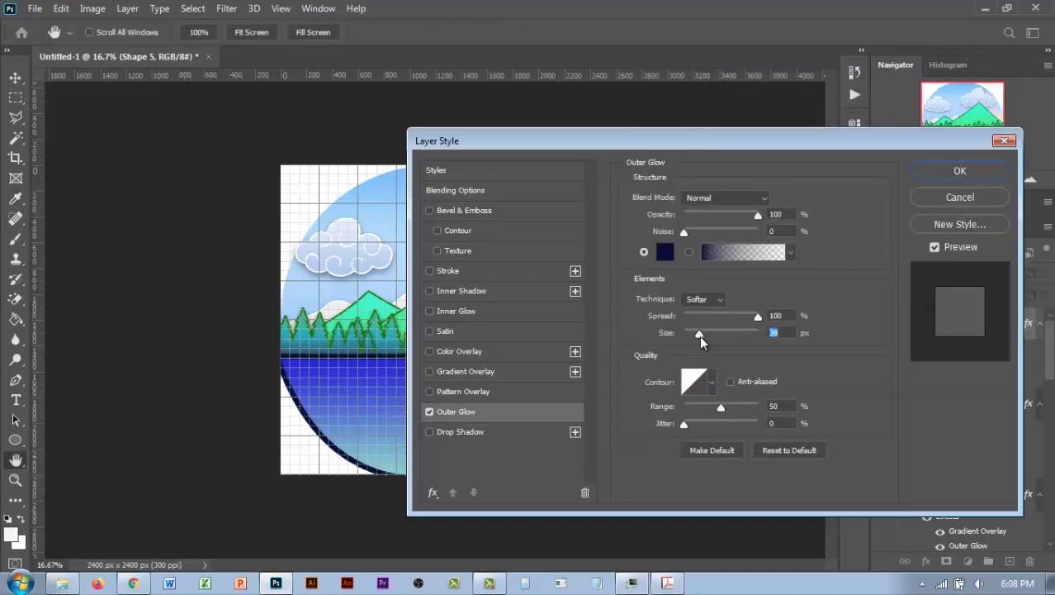
{"action": "left_click", "coordinate": [959, 170]}
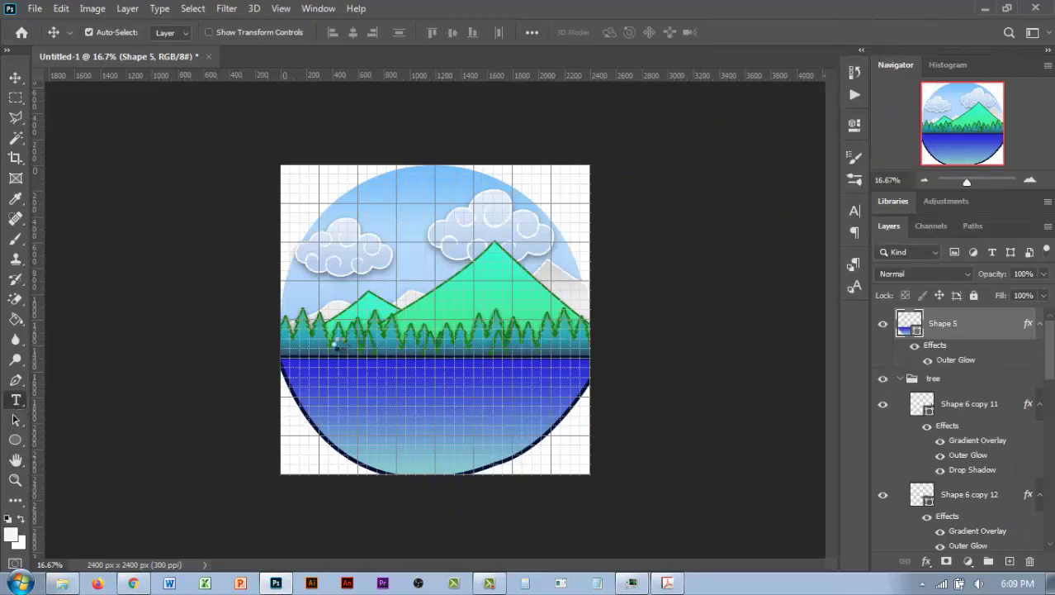
{"action": "left_click", "coordinate": [337, 341]}
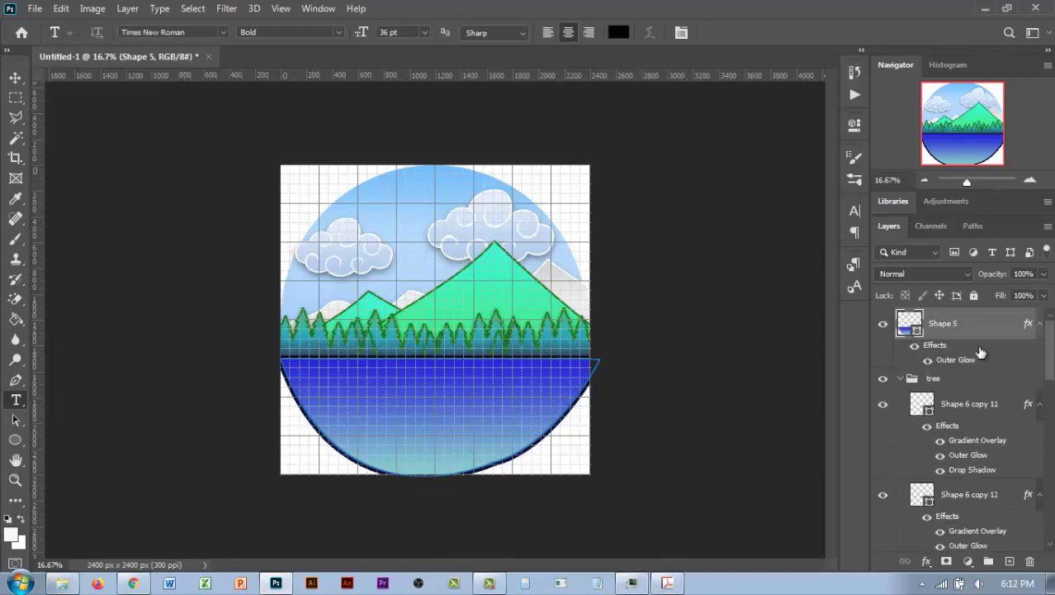
- Add the 'Mt. Ugo' title in a text box across the lake at 72 pt
{"action": "left_click_drag", "start_coordinate": [300, 340], "coordinate": [590, 435]}
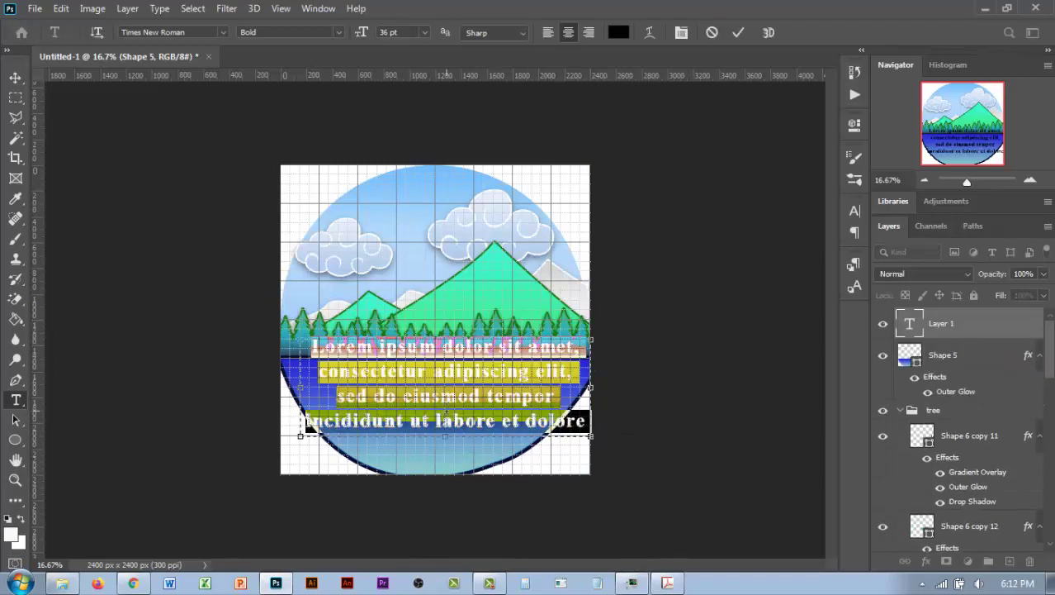
{"action": "type", "text": "Mt. Ugo"}
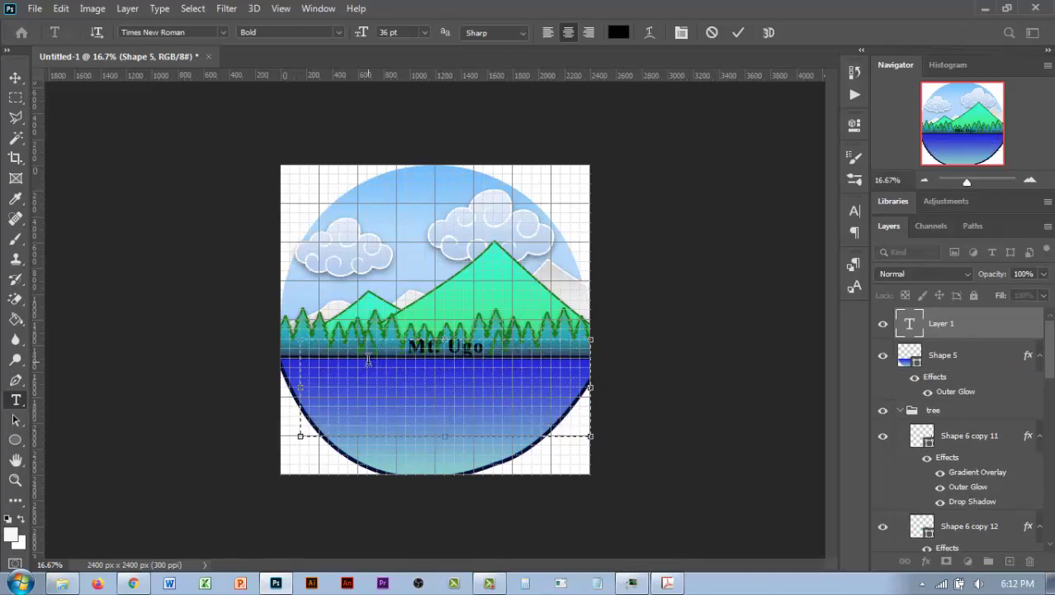
{"action": "left_click_drag", "start_coordinate": [369, 358], "coordinate": [524, 350]}
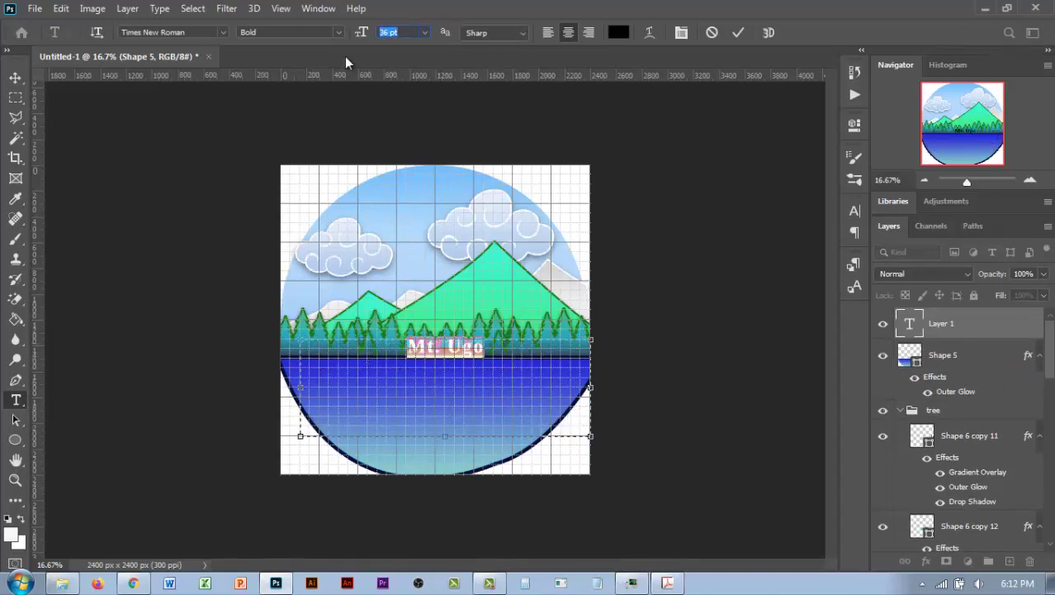
{"action": "type", "text": "72"}
{"action": "key", "text": "Return"}
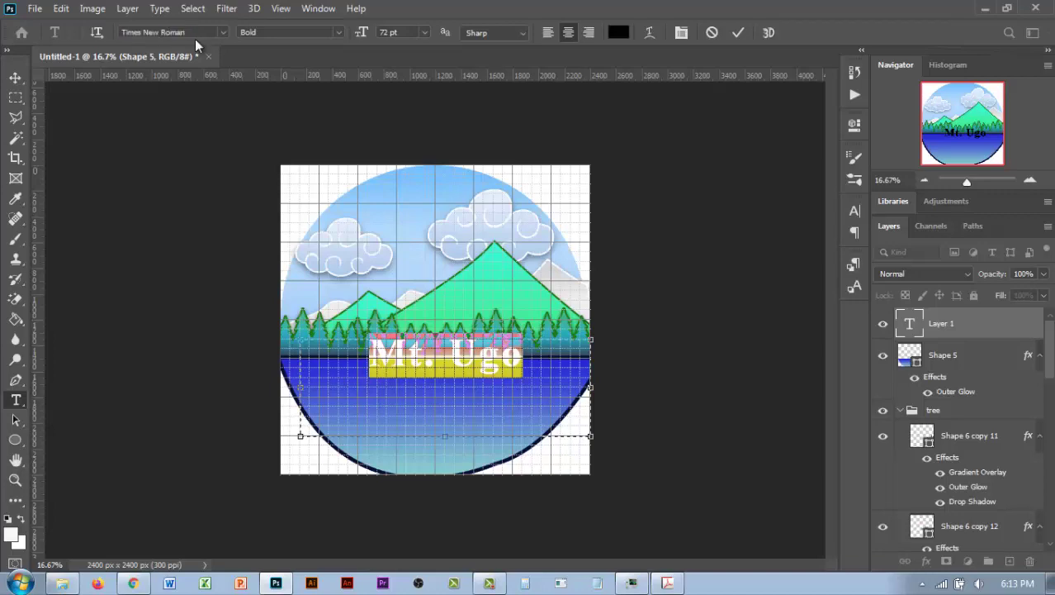
- Set the title font to Aftershock Debris, commit it and open its layer style settings
{"action": "left_click", "coordinate": [223, 31]}
{"action": "scroll", "coordinate": [246, 224], "scroll_direction": "down", "scroll_amount": 5}
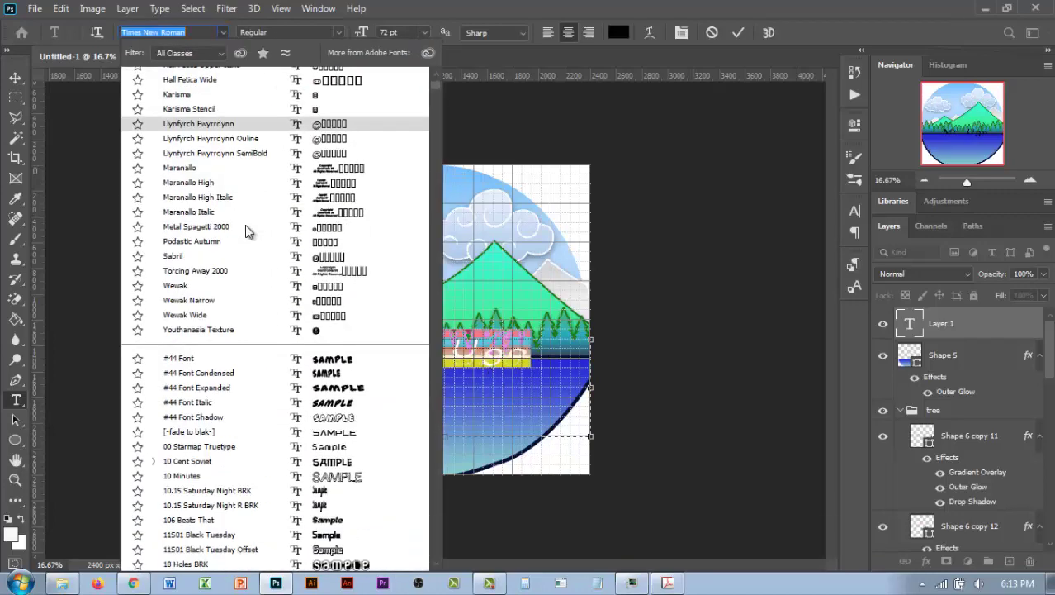
{"action": "scroll", "coordinate": [246, 225], "scroll_direction": "down", "scroll_amount": 5}
{"action": "scroll", "coordinate": [248, 248], "scroll_direction": "down", "scroll_amount": 5}
{"action": "scroll", "coordinate": [273, 314], "scroll_direction": "down", "scroll_amount": 5}
{"action": "scroll", "coordinate": [320, 425], "scroll_direction": "down", "scroll_amount": 5}
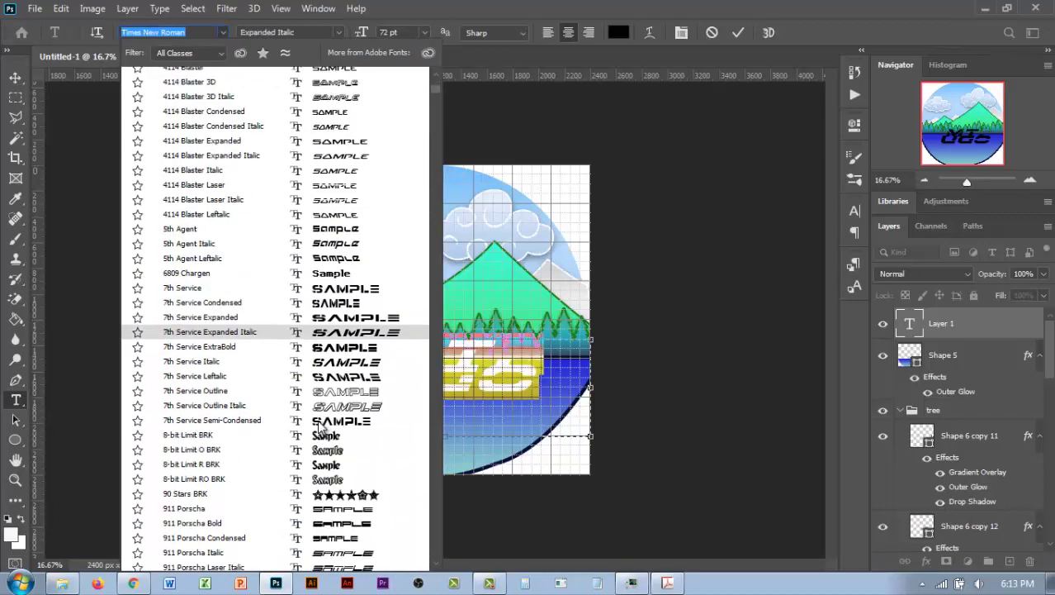
{"action": "scroll", "coordinate": [326, 438], "scroll_direction": "down", "scroll_amount": 3}
{"action": "scroll", "coordinate": [334, 496], "scroll_direction": "down", "scroll_amount": 2}
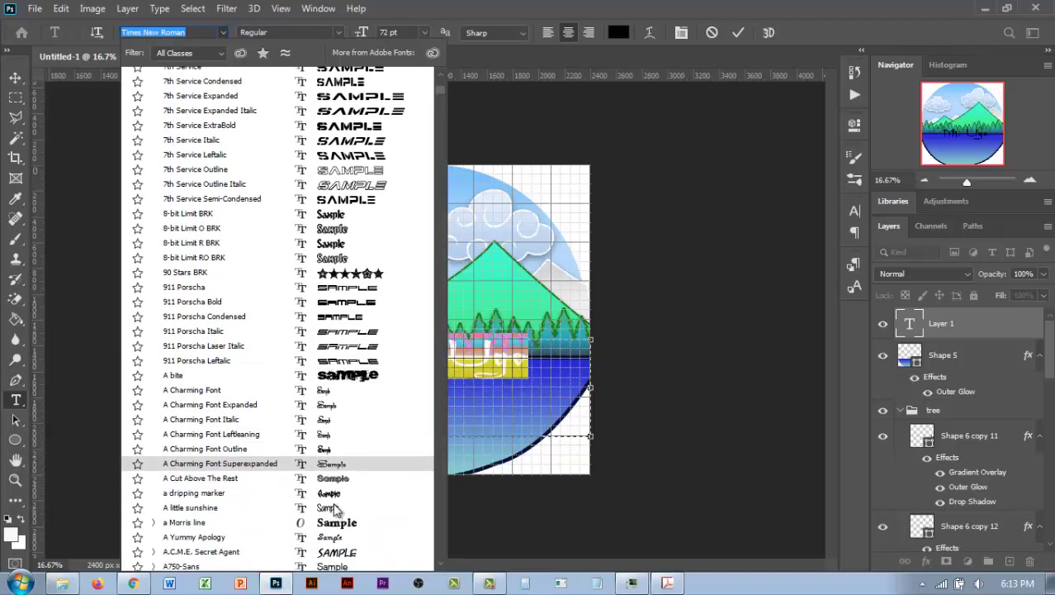
{"action": "scroll", "coordinate": [337, 510], "scroll_direction": "down", "scroll_amount": 3}
{"action": "scroll", "coordinate": [339, 510], "scroll_direction": "down", "scroll_amount": 3}
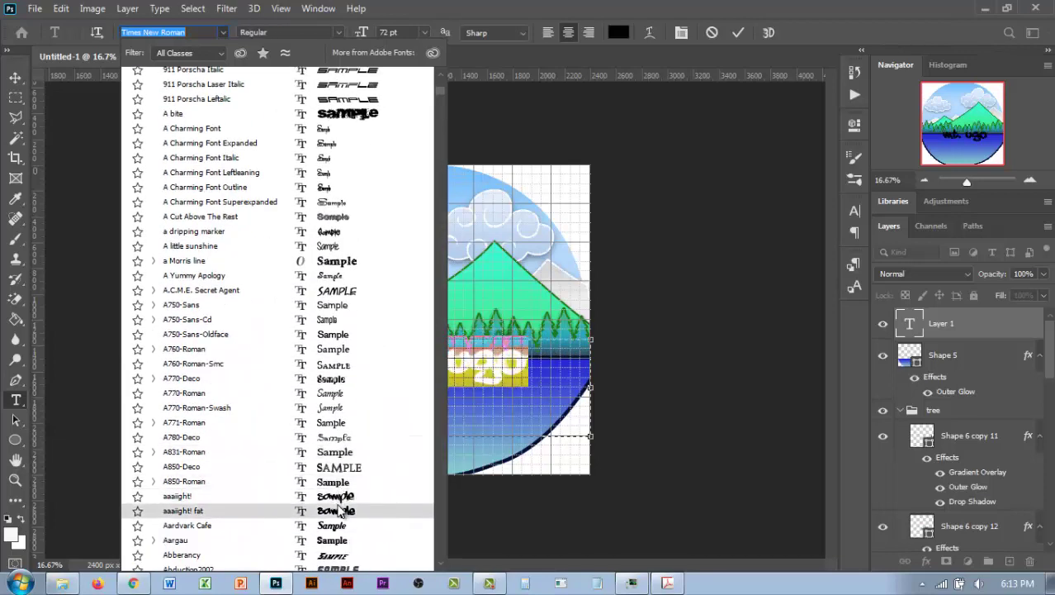
{"action": "scroll", "coordinate": [341, 512], "scroll_direction": "down", "scroll_amount": 3}
{"action": "scroll", "coordinate": [341, 529], "scroll_direction": "down", "scroll_amount": 3}
{"action": "scroll", "coordinate": [337, 462], "scroll_direction": "down", "scroll_amount": 3}
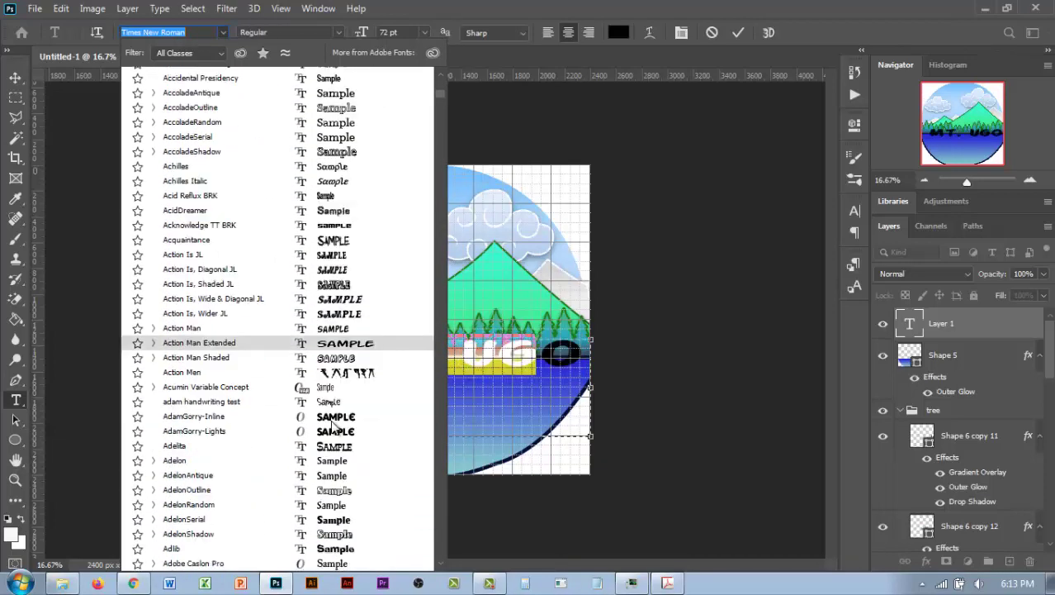
{"action": "scroll", "coordinate": [334, 426], "scroll_direction": "down", "scroll_amount": 5}
{"action": "scroll", "coordinate": [338, 417], "scroll_direction": "down", "scroll_amount": 4}
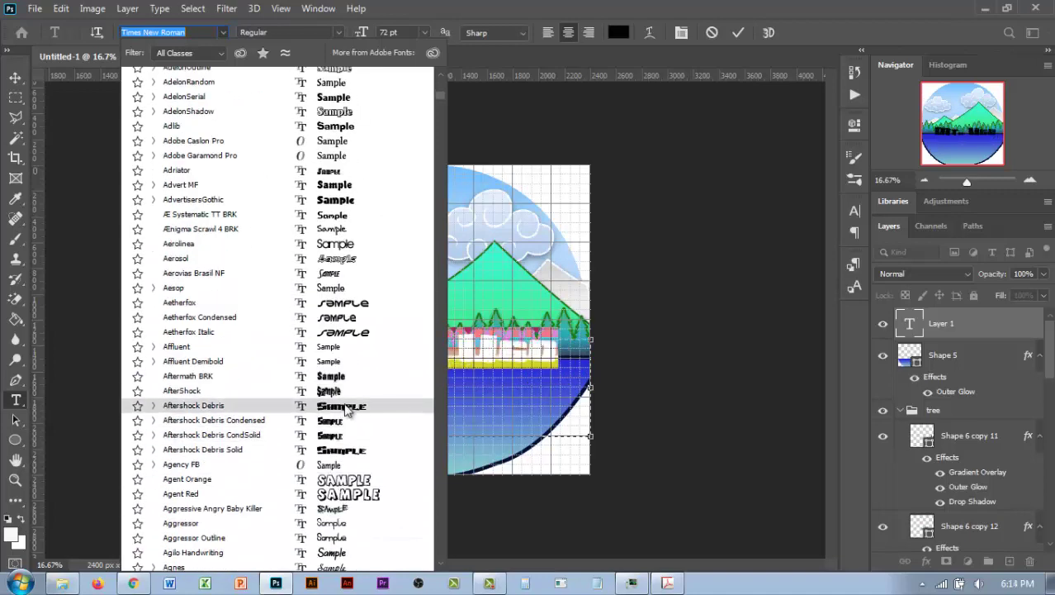
{"action": "left_click", "coordinate": [347, 410]}
{"action": "left_click", "coordinate": [971, 327]}
{"action": "double_click", "coordinate": [972, 327]}
- Fill the title with a pattern overlay from the Trees pattern set
{"action": "left_click", "coordinate": [461, 391]}
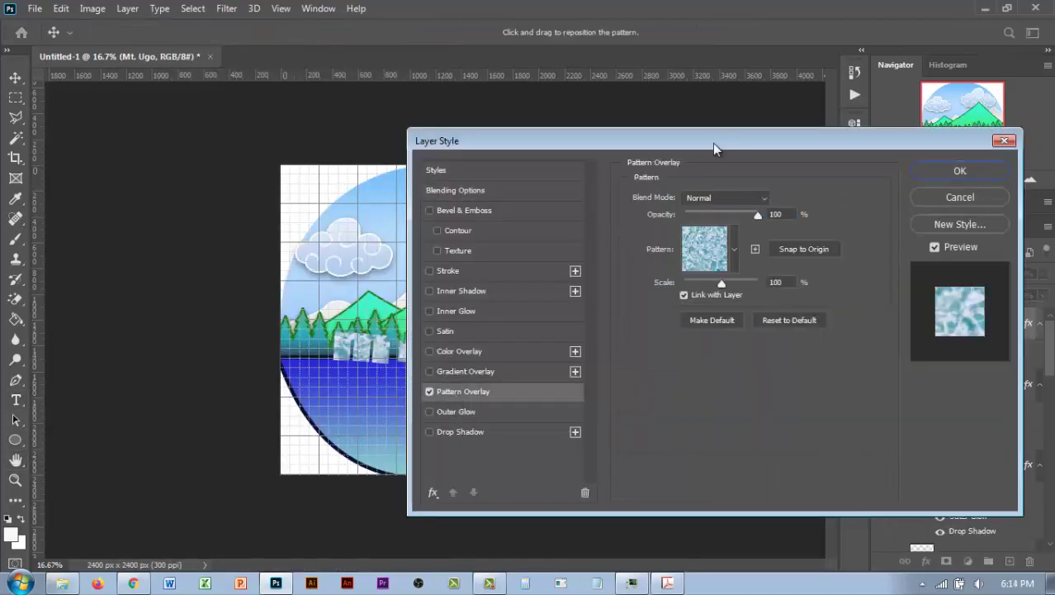
{"action": "left_click_drag", "start_coordinate": [715, 148], "coordinate": [841, 138]}
{"action": "left_click", "coordinate": [859, 238]}
{"action": "left_click", "coordinate": [751, 284]}
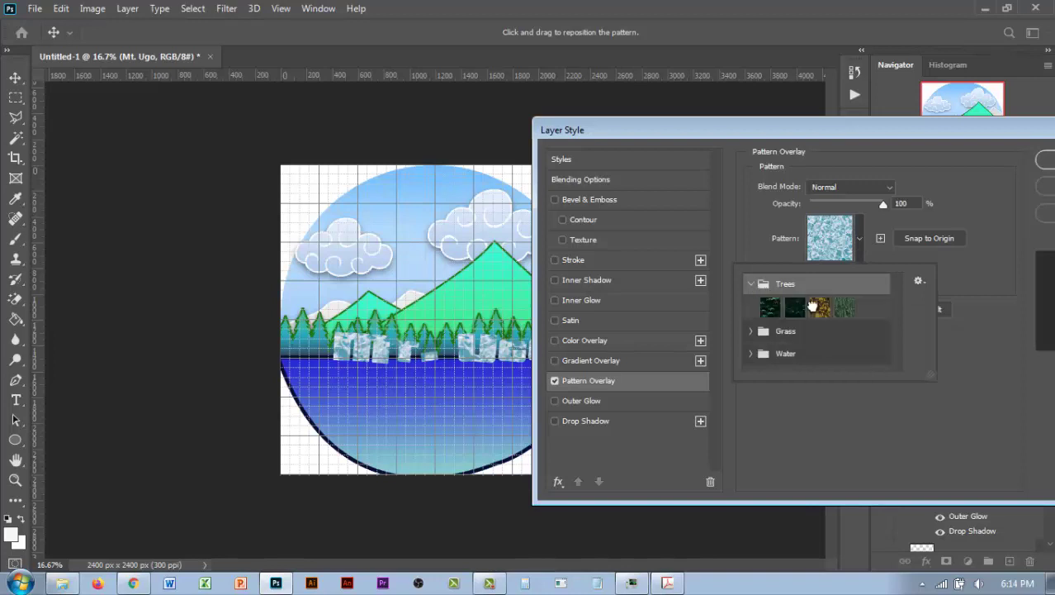
{"action": "left_click", "coordinate": [844, 308]}
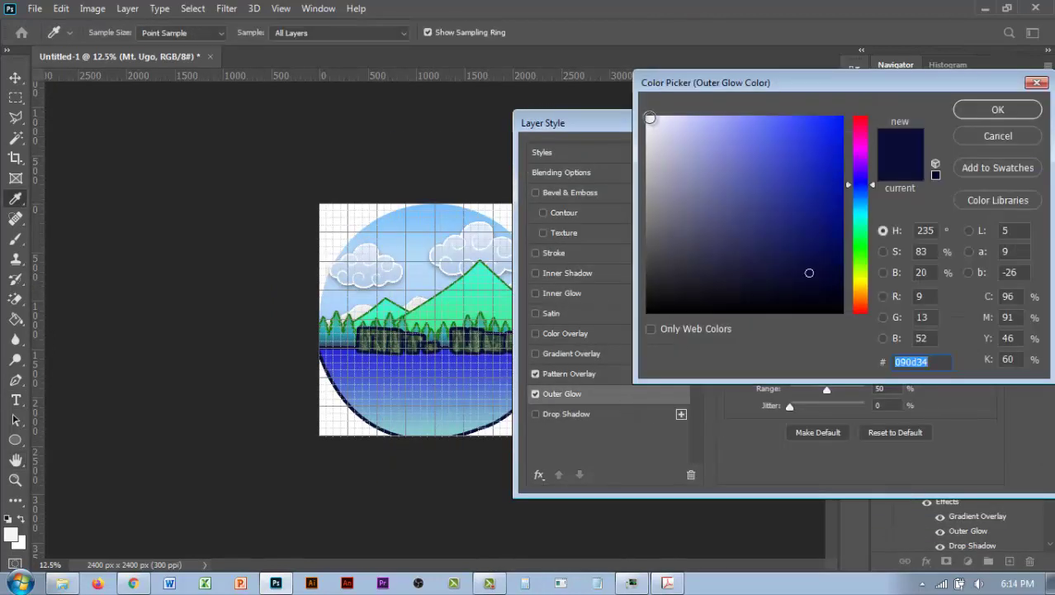
- Give the title a white (ffffff) outer glow and a drop shadow with Spread 50% and Distance 63 px
{"action": "type", "text": "ffffff"}
{"action": "left_click", "coordinate": [983, 115]}
{"action": "left_click", "coordinate": [620, 413]}
{"action": "mouse_move", "coordinate": [808, 266]}
{"action": "left_mouse_down"}
{"action": "mouse_move", "coordinate": [826, 267]}
{"action": "mouse_move", "coordinate": [834, 249]}
{"action": "left_mouse_up"}
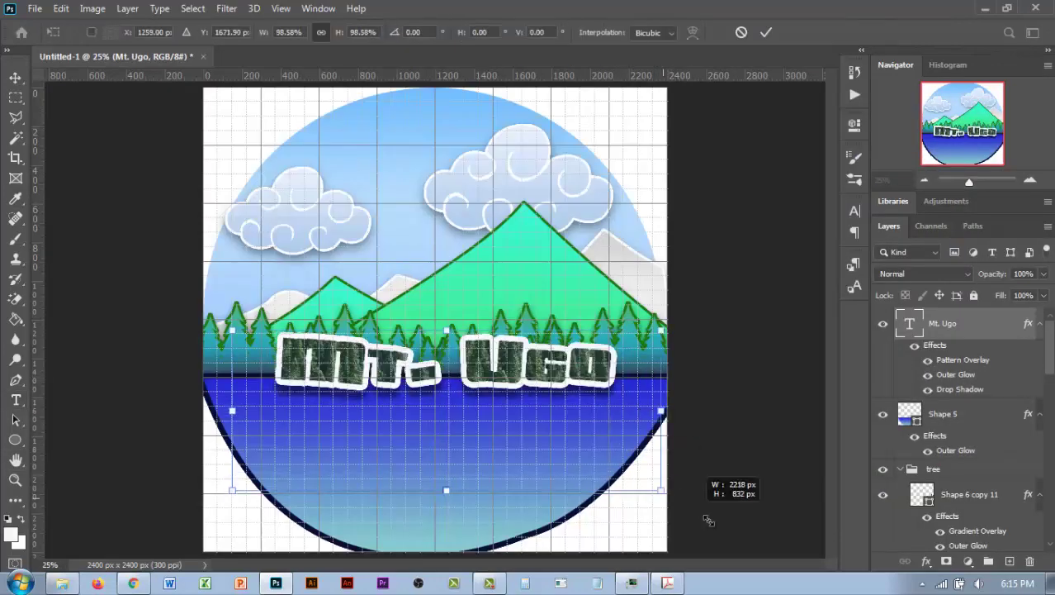
- Scale up the Mt. Ugo title and move it over the lake
{"action": "left_click_drag", "start_coordinate": [708, 519], "coordinate": [707, 547]}
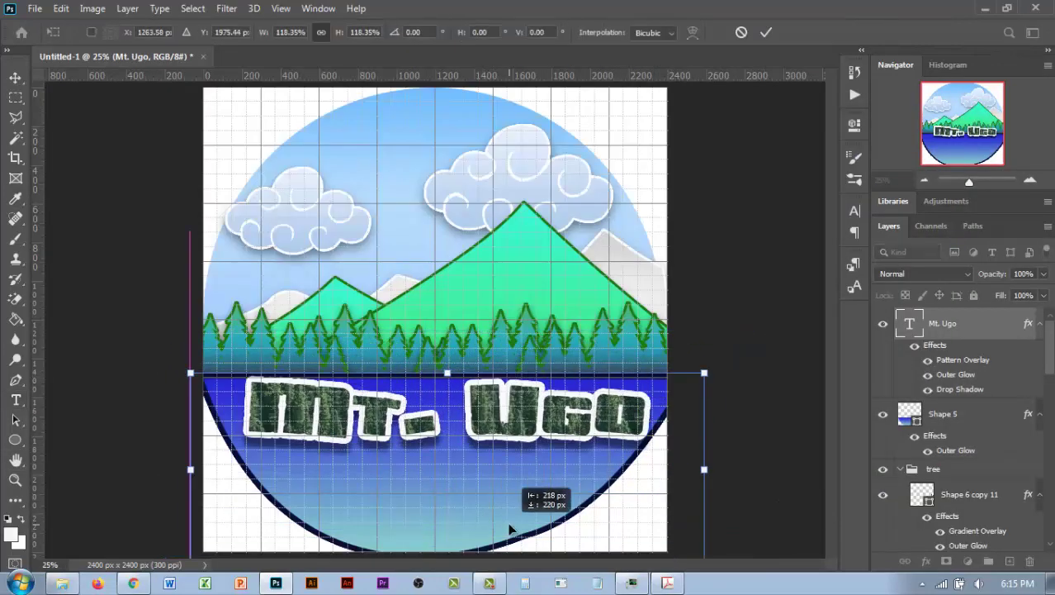
{"action": "mouse_move", "coordinate": [444, 351]}
{"action": "left_mouse_down"}
{"action": "mouse_move", "coordinate": [461, 483]}
{"action": "mouse_move", "coordinate": [467, 462]}
{"action": "left_mouse_up"}
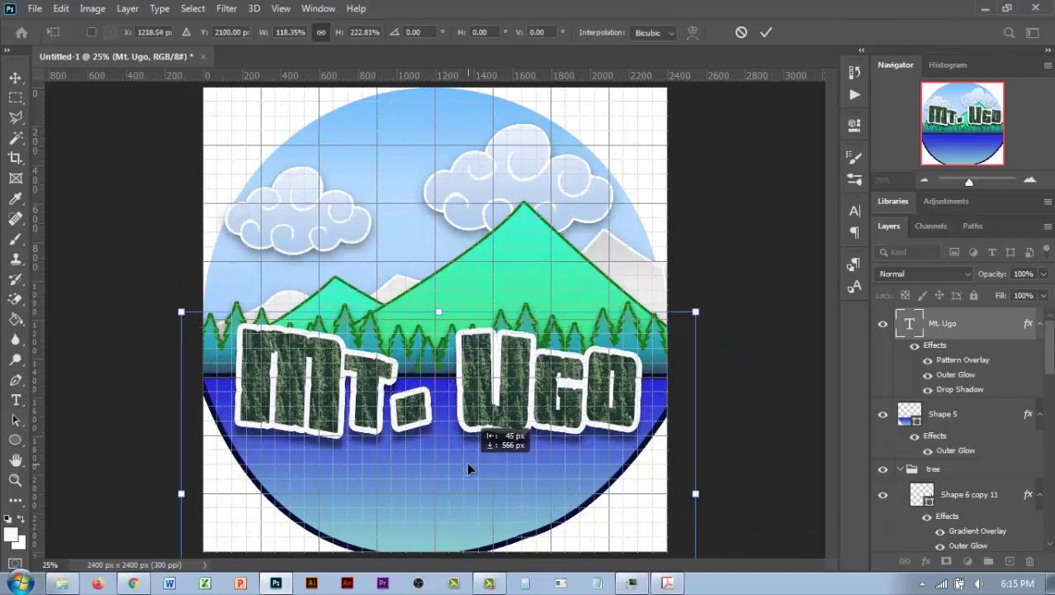
{"action": "key", "text": "Return"}
{"action": "key", "text": "t"}
{"action": "key", "text": "ctrl+minus"}
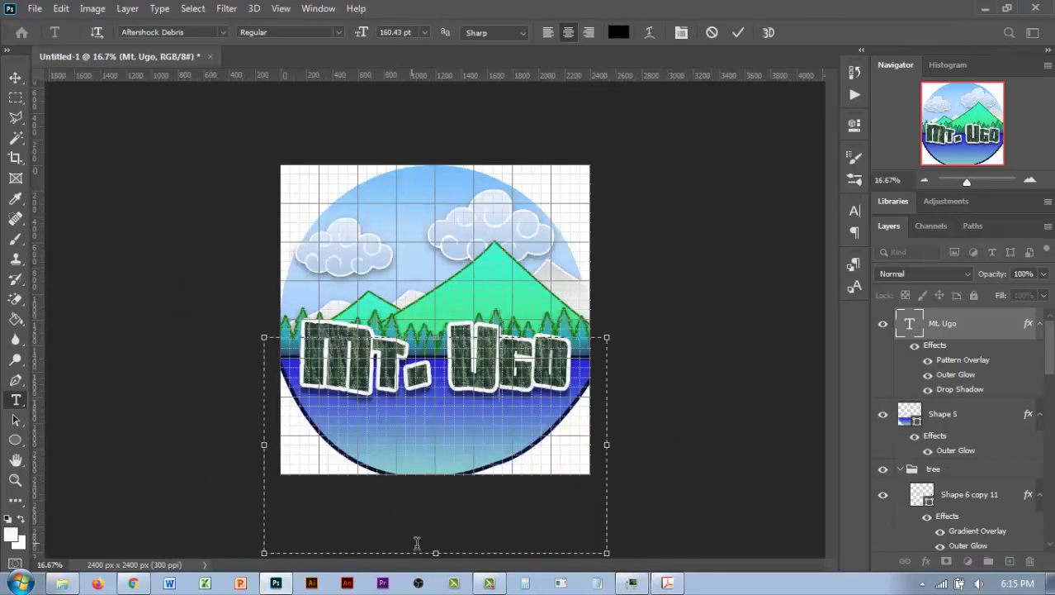
- Free-transform the title again, making it narrower and larger across the badge
{"action": "left_click", "coordinate": [16, 77]}
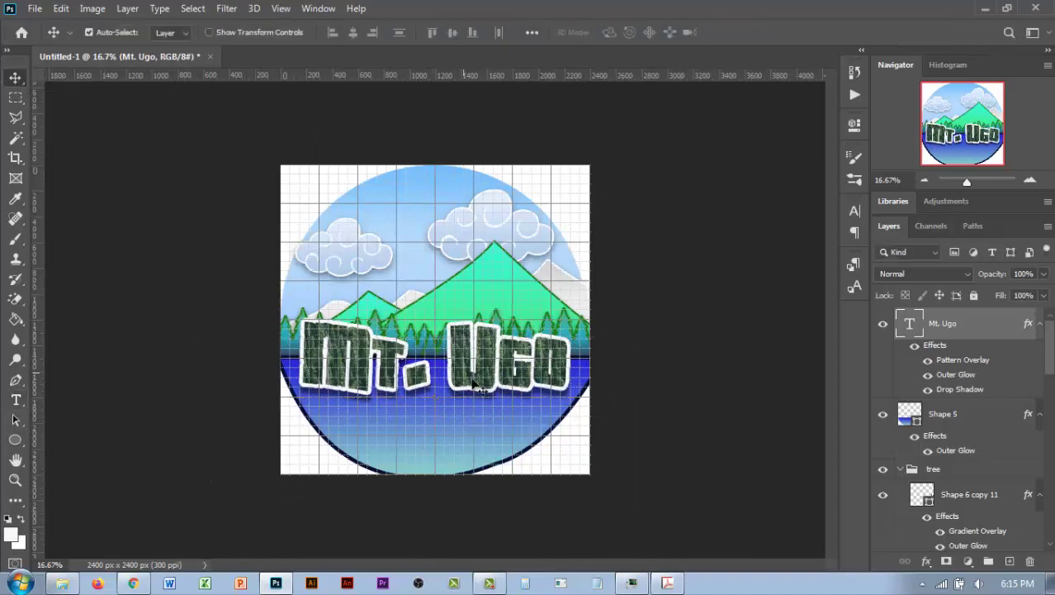
{"action": "key", "text": "ctrl+t"}
{"action": "mouse_move", "coordinate": [606, 397]}
{"action": "left_mouse_down"}
{"action": "mouse_move", "coordinate": [510, 387]}
{"action": "mouse_move", "coordinate": [589, 417]}
{"action": "left_mouse_up"}
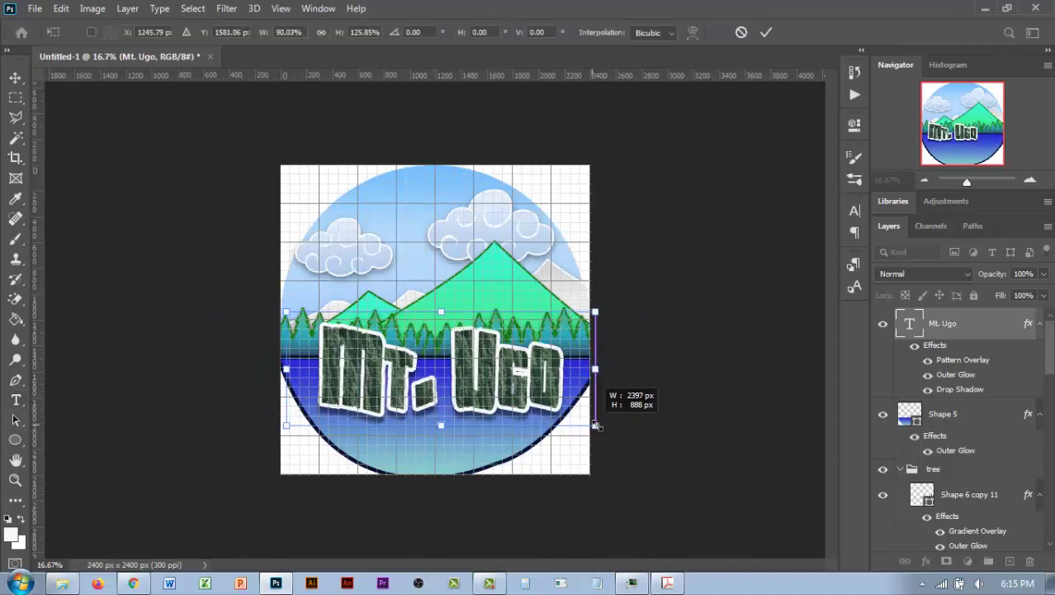
{"action": "left_click_drag", "start_coordinate": [458, 330], "coordinate": [458, 338]}
{"action": "key", "text": "Return"}
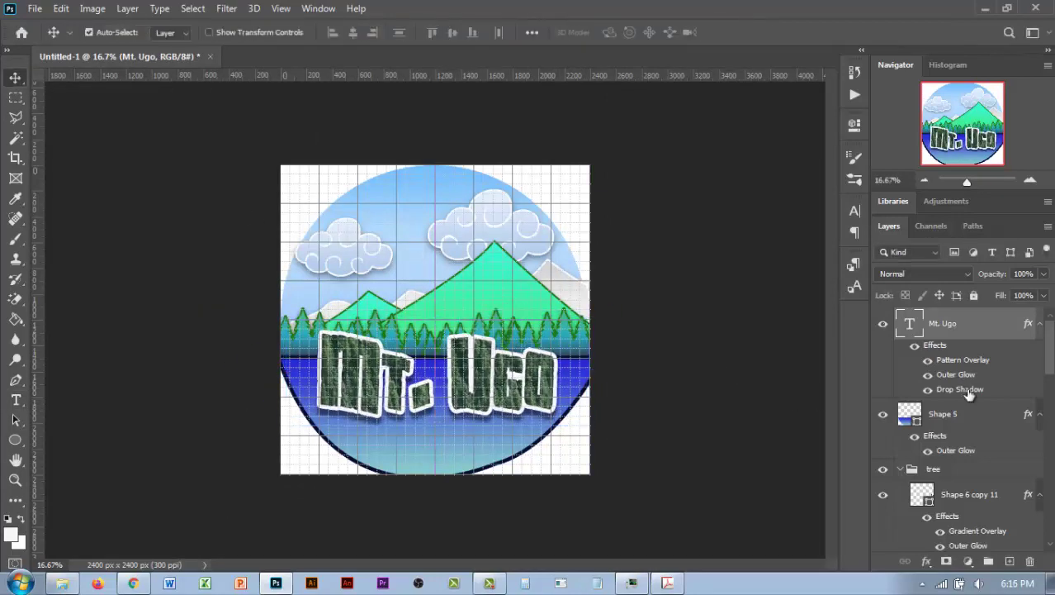
- Browse layer options for the lake, tree group and Shape layers, leaving the pines as one 'tree' layer
{"action": "right_click", "coordinate": [962, 424]}
{"action": "left_click", "coordinate": [873, 233]}
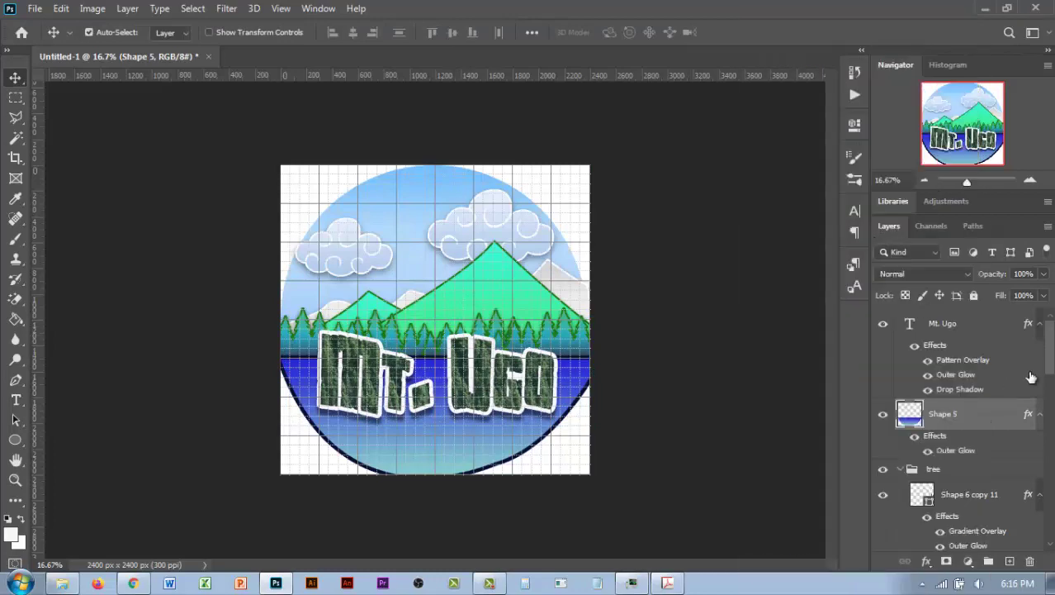
{"action": "right_click", "coordinate": [933, 400]}
{"action": "key", "text": "Escape"}
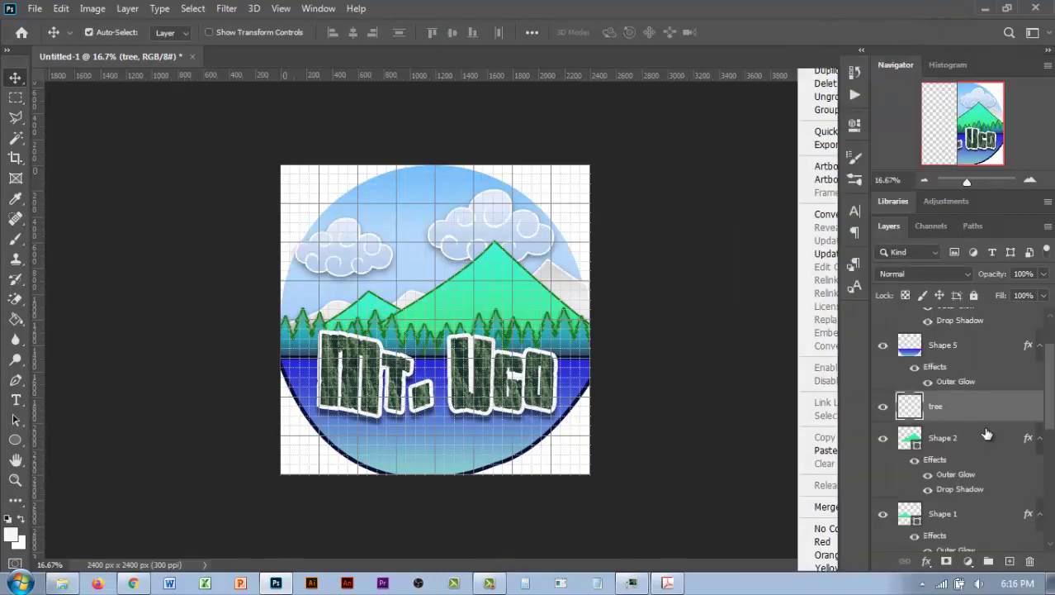
{"action": "right_click", "coordinate": [956, 440]}
{"action": "key", "text": "Escape"}
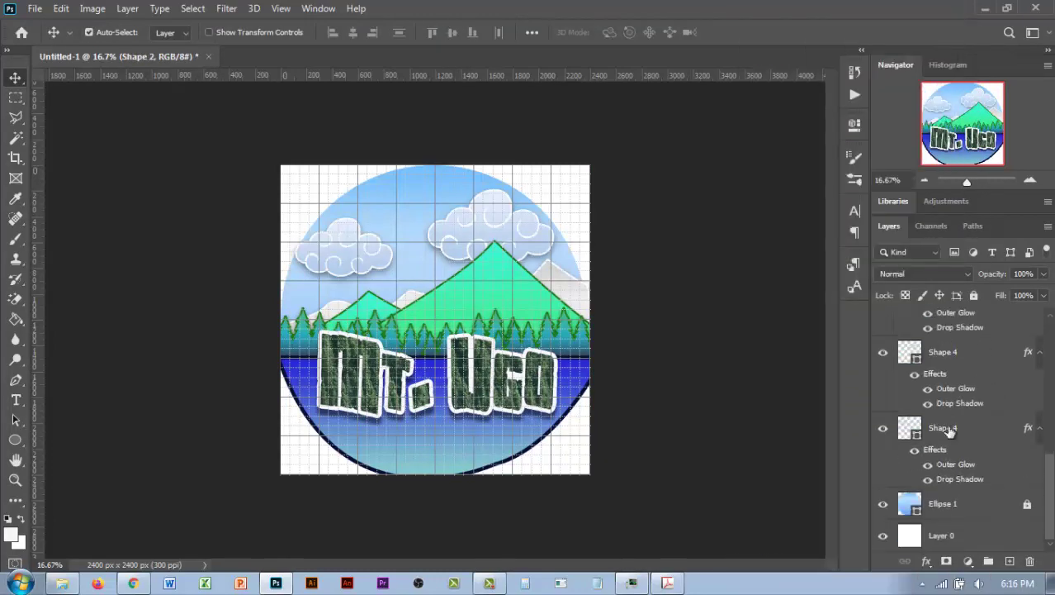
{"action": "scroll", "coordinate": [953, 412], "scroll_direction": "up", "scroll_amount": 2}
{"action": "scroll", "coordinate": [954, 411], "scroll_direction": "down", "scroll_amount": 1}
{"action": "right_click", "coordinate": [954, 412]}
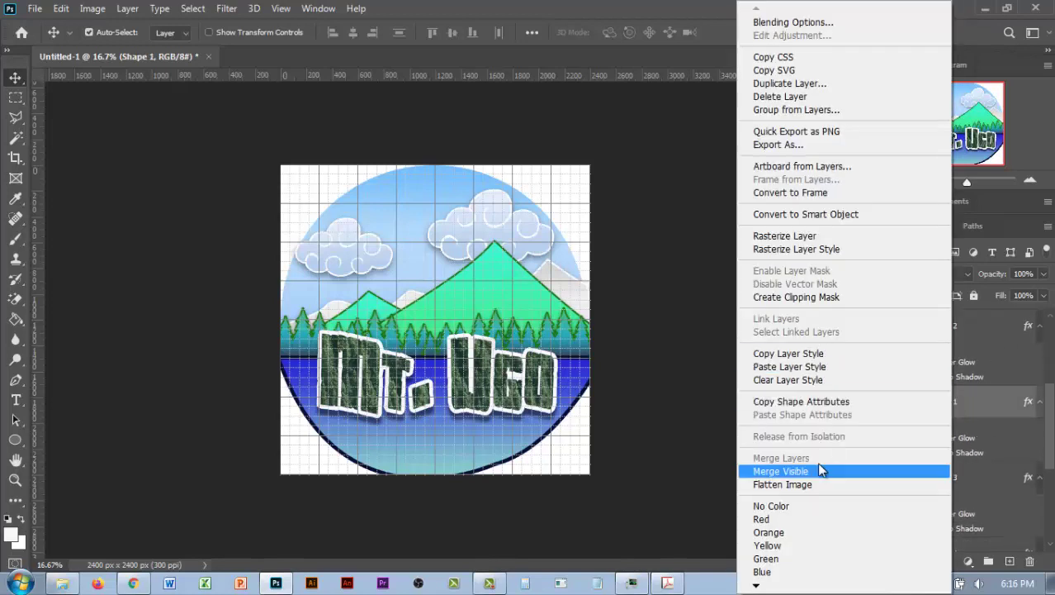
{"action": "left_click", "coordinate": [811, 237]}
{"action": "right_click", "coordinate": [954, 413]}
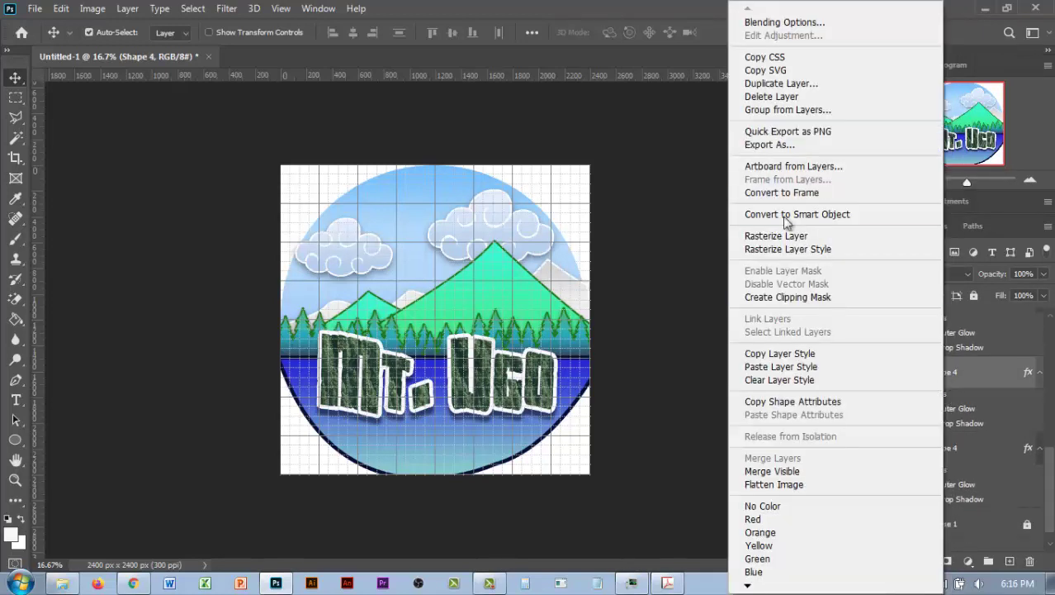
{"action": "right_click", "coordinate": [981, 338]}
{"action": "left_click", "coordinate": [785, 236]}
- Select the Ellipse 1 circle layer with the Magic Wand tool active and bring up its layer options
{"action": "left_click", "coordinate": [960, 501]}
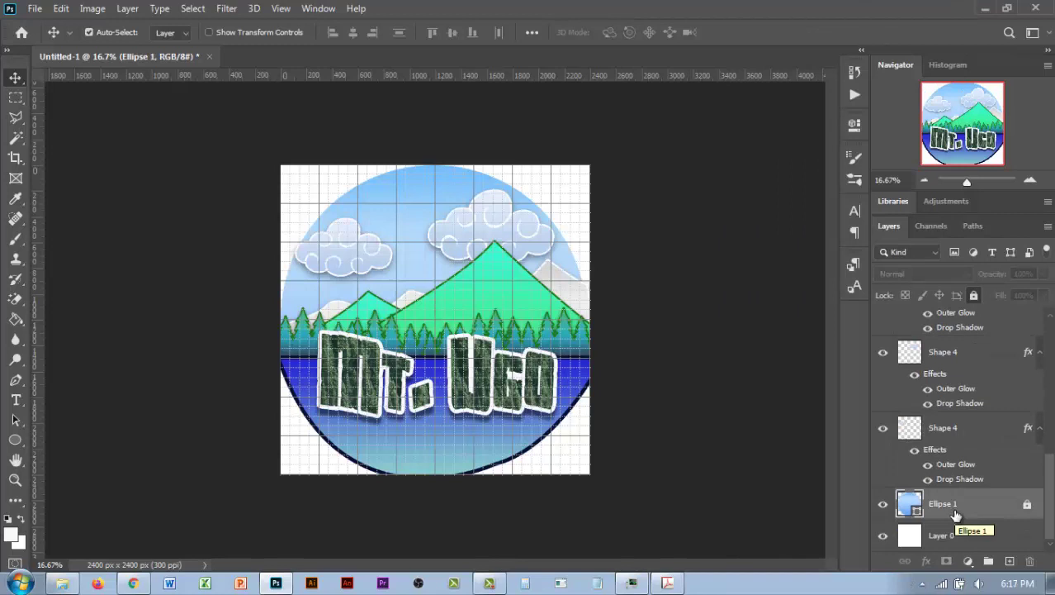
{"action": "left_click", "coordinate": [15, 97]}
{"action": "left_click", "coordinate": [15, 136]}
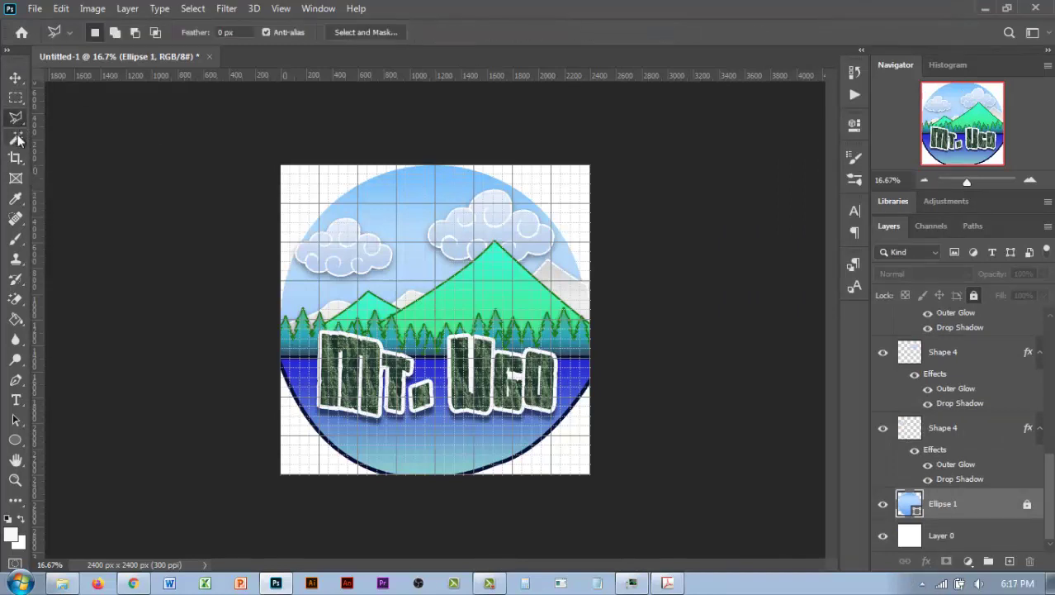
{"action": "key", "text": "Return"}
{"action": "double_click", "coordinate": [1022, 507]}
{"action": "left_click", "coordinate": [893, 187]}
{"action": "right_click", "coordinate": [991, 501]}
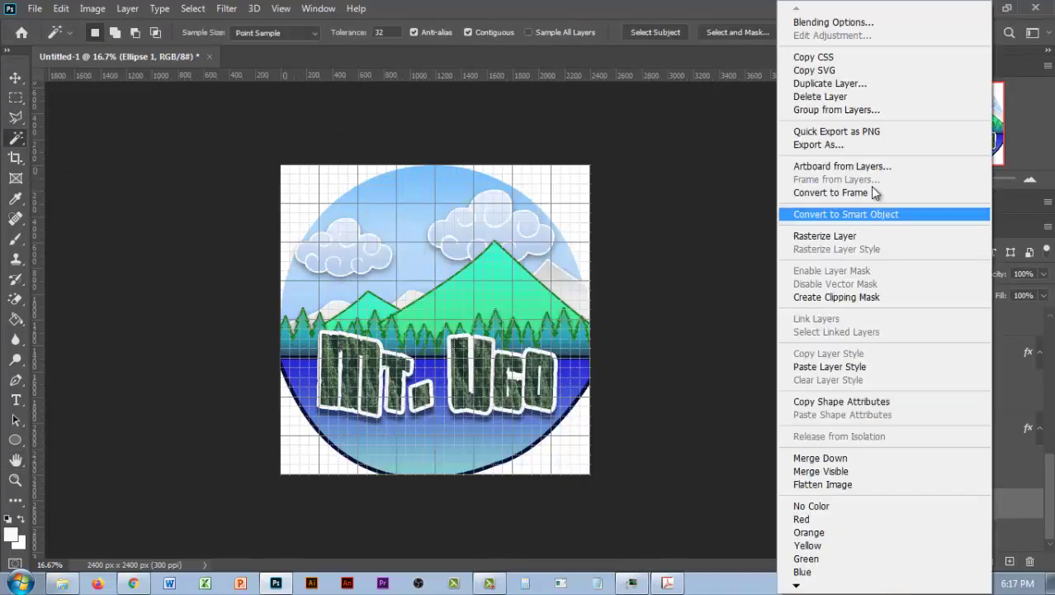
- Load the Ellipse 1 circle as a selection and invert it to everything outside the circle
{"action": "left_click", "coordinate": [485, 199]}
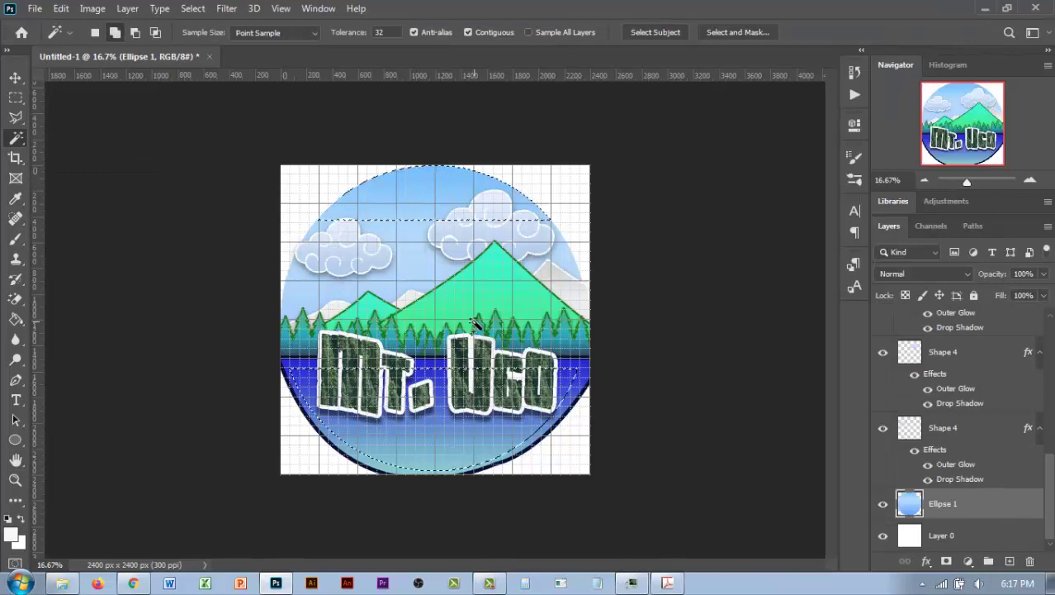
{"action": "scroll", "coordinate": [977, 420], "scroll_direction": "up", "scroll_amount": 1}
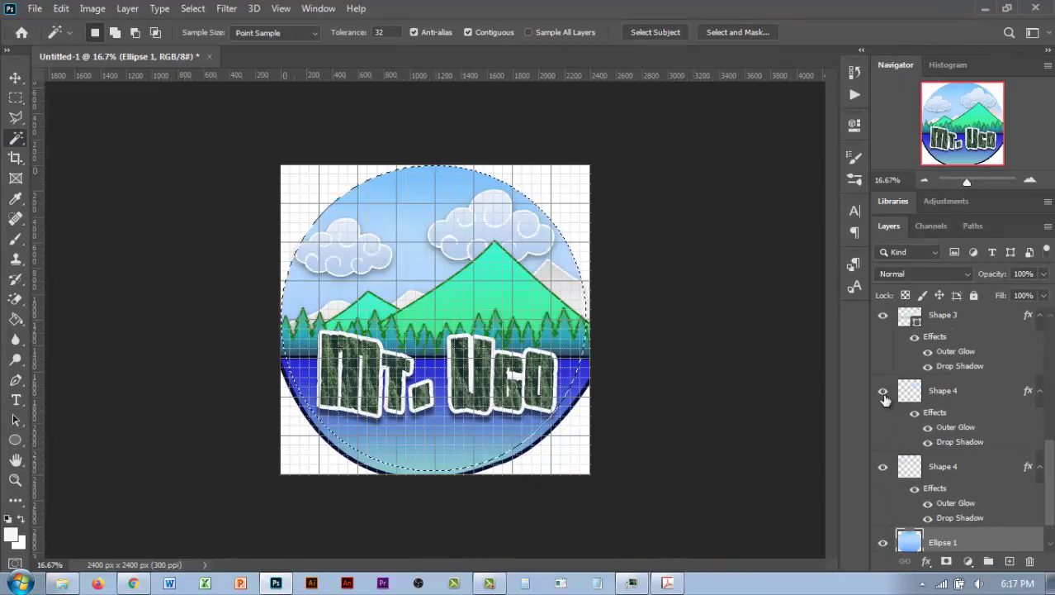
{"action": "left_click", "coordinate": [957, 477]}
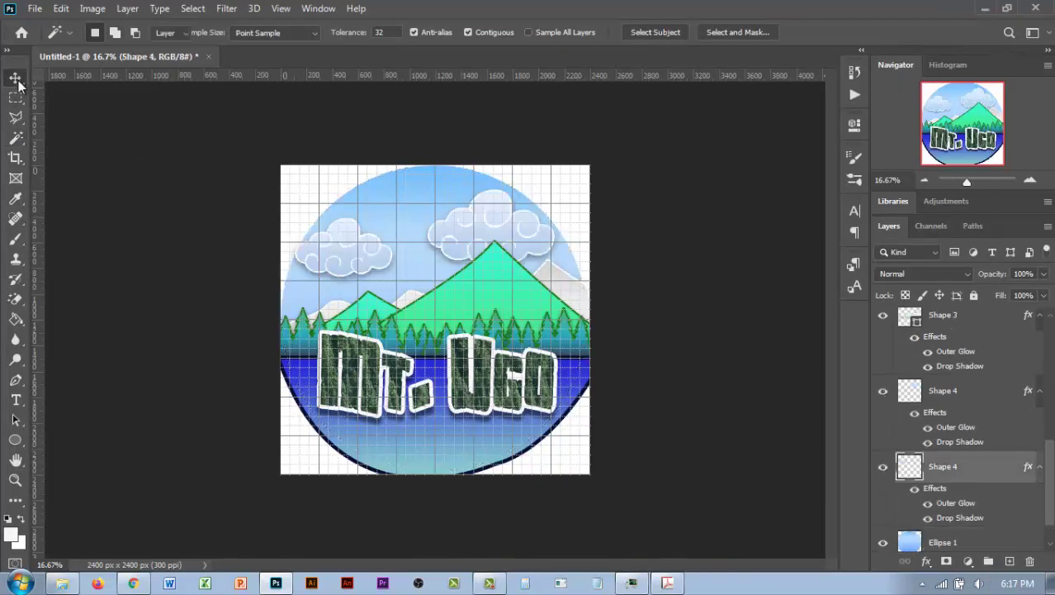
{"action": "left_click", "coordinate": [978, 545]}
{"action": "left_click", "coordinate": [440, 300]}
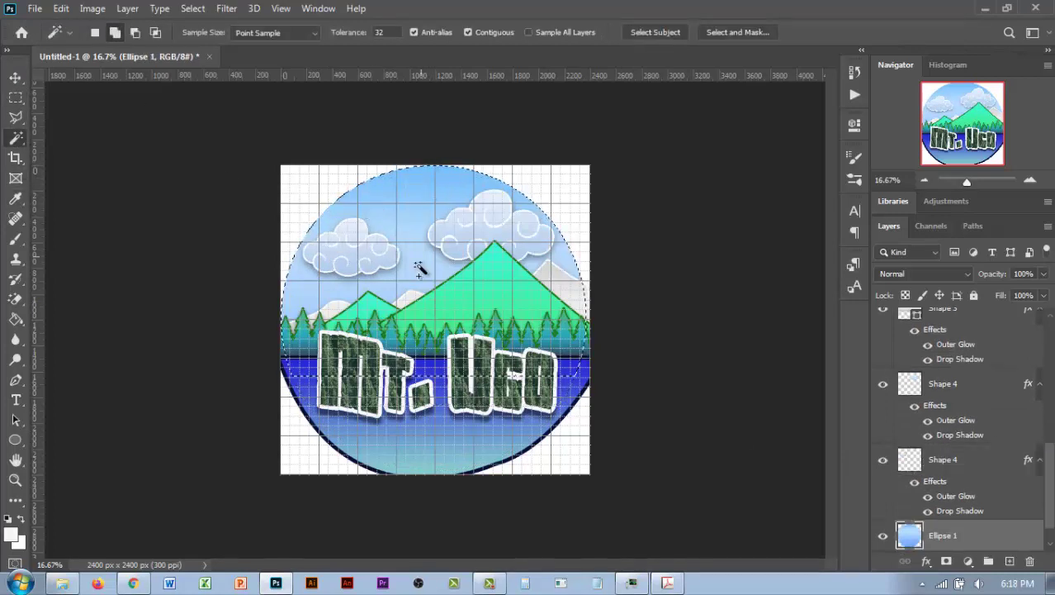
{"action": "right_click", "coordinate": [508, 443]}
{"action": "left_click", "coordinate": [578, 306]}
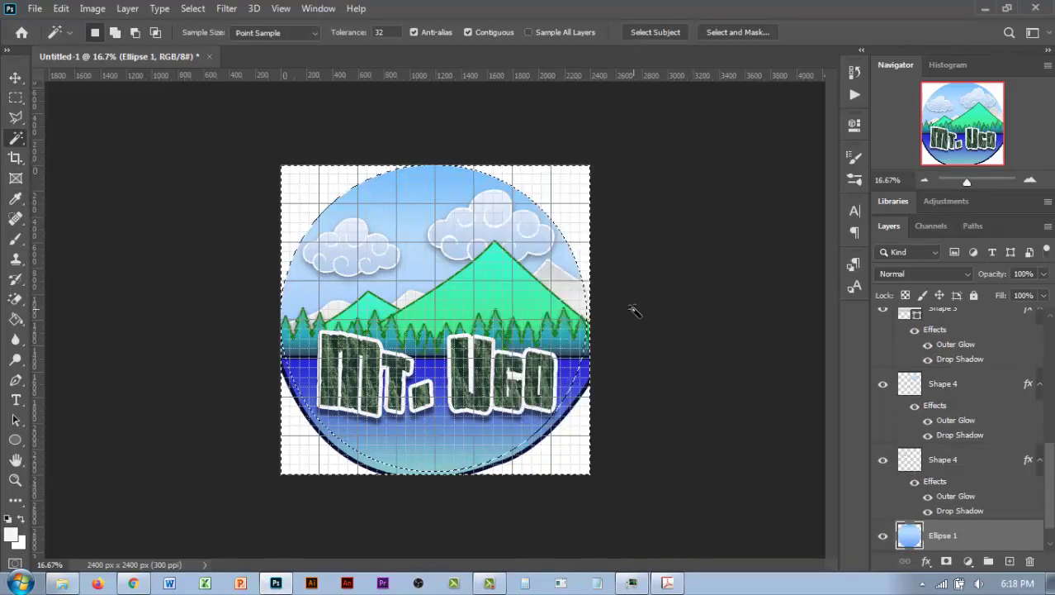
- Try clearing Shape 3 and the Mt. Ugo title outside the circle, dismissing the editing warnings
{"action": "left_click", "coordinate": [982, 460]}
{"action": "left_click", "coordinate": [966, 314]}
{"action": "key", "text": "Delete"}
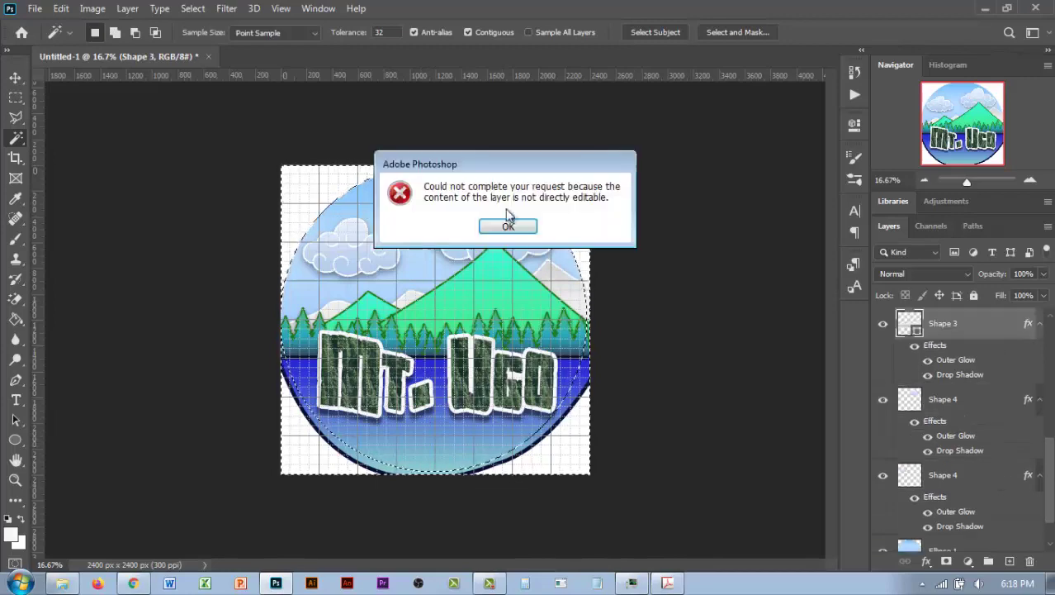
{"action": "key", "text": "Return"}
{"action": "right_click", "coordinate": [966, 322]}
{"action": "key", "text": "Escape"}
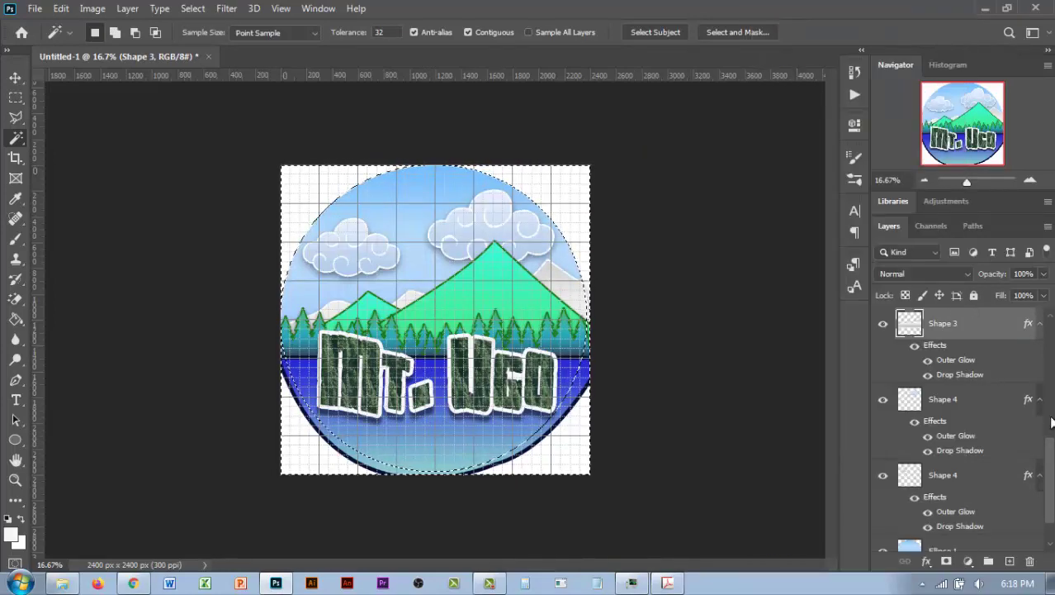
{"action": "scroll", "coordinate": [974, 429], "scroll_direction": "down", "scroll_amount": 3}
{"action": "left_click", "coordinate": [943, 471]}
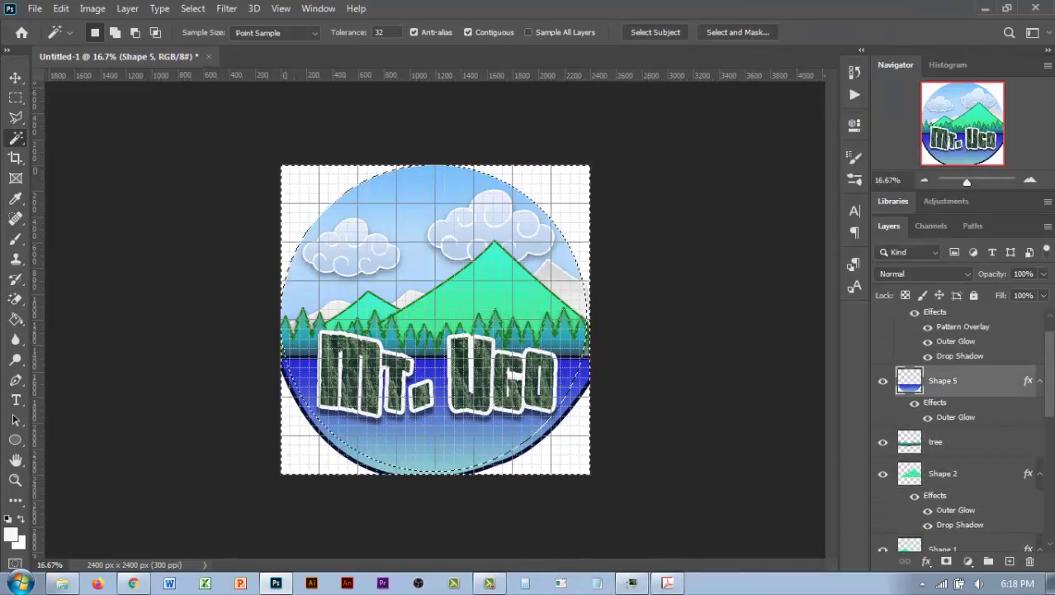
{"action": "scroll", "coordinate": [1007, 364], "scroll_direction": "up", "scroll_amount": 2}
{"action": "left_click", "coordinate": [949, 323]}
{"action": "key", "text": "Delete"}
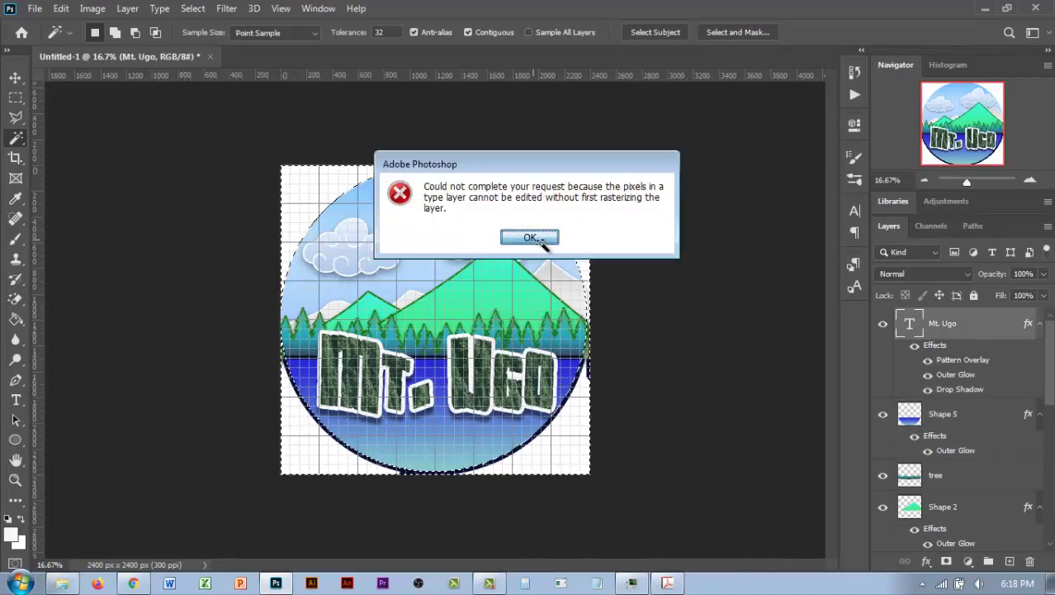
{"action": "key", "text": "Return"}
- Hide and reshow the Shape 3 layer to check it, zooming to 33.33%
{"action": "scroll", "coordinate": [969, 461], "scroll_direction": "down", "scroll_amount": 3}
{"action": "left_click", "coordinate": [942, 429]}
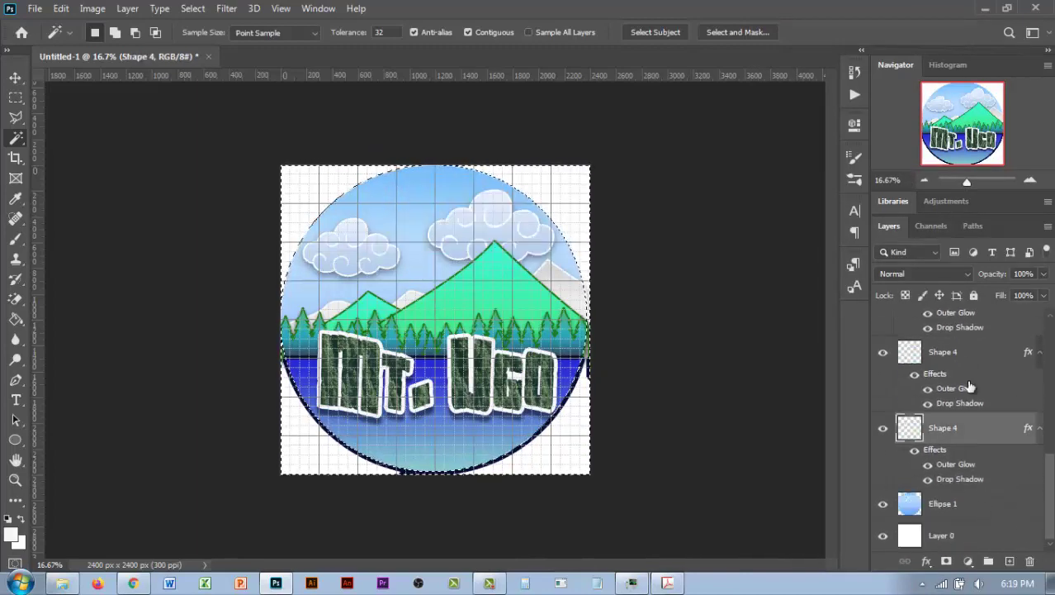
{"action": "left_click", "coordinate": [975, 331]}
{"action": "left_click", "coordinate": [882, 357]}
{"action": "left_click", "coordinate": [882, 357]}
{"action": "key", "text": "ctrl+plus"}
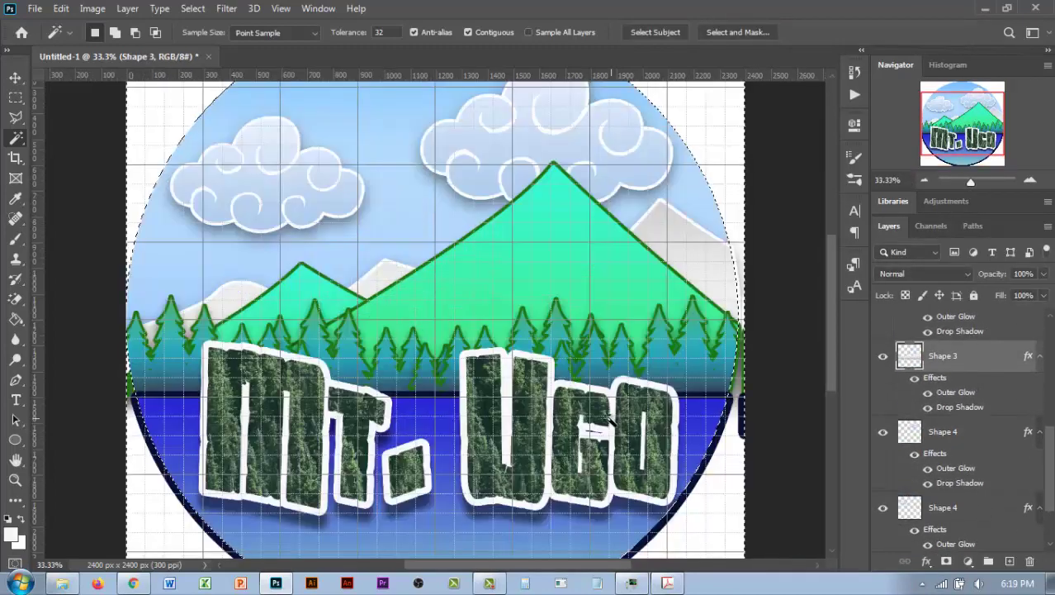
{"action": "scroll", "coordinate": [1019, 453], "scroll_direction": "up", "scroll_amount": 5}
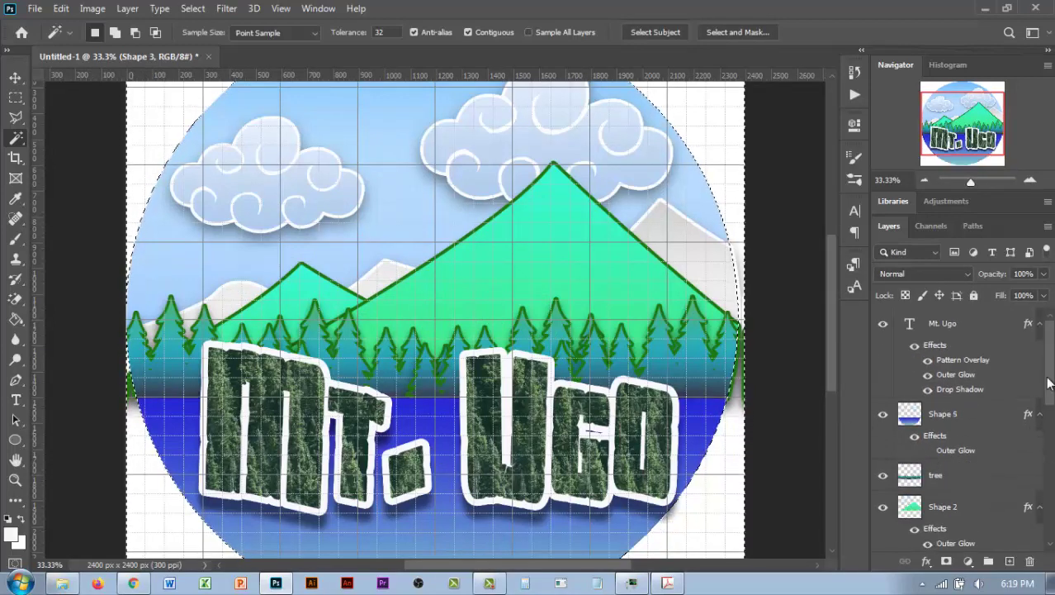
{"action": "scroll", "coordinate": [942, 438], "scroll_direction": "down", "scroll_amount": 3}
{"action": "scroll", "coordinate": [943, 439], "scroll_direction": "down", "scroll_amount": 3}
- Select all the landscape layers and group them into Group 1
{"action": "left_click", "coordinate": [942, 352]}
{"action": "left_click", "coordinate": [942, 427], "text": "shift"}
{"action": "scroll", "coordinate": [1014, 483], "scroll_direction": "up", "scroll_amount": 2}
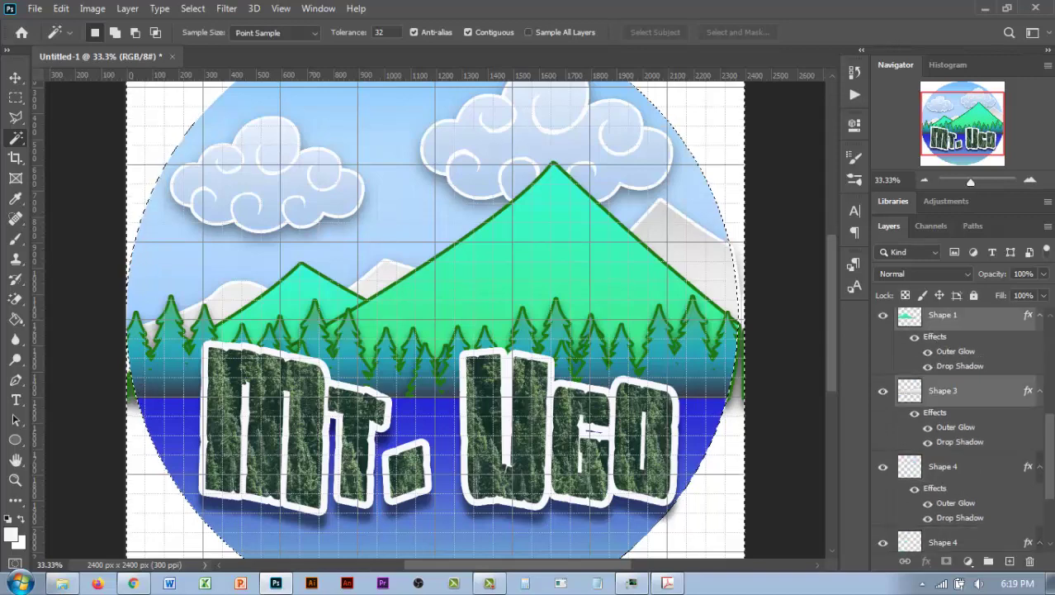
{"action": "scroll", "coordinate": [1013, 483], "scroll_direction": "down", "scroll_amount": 2}
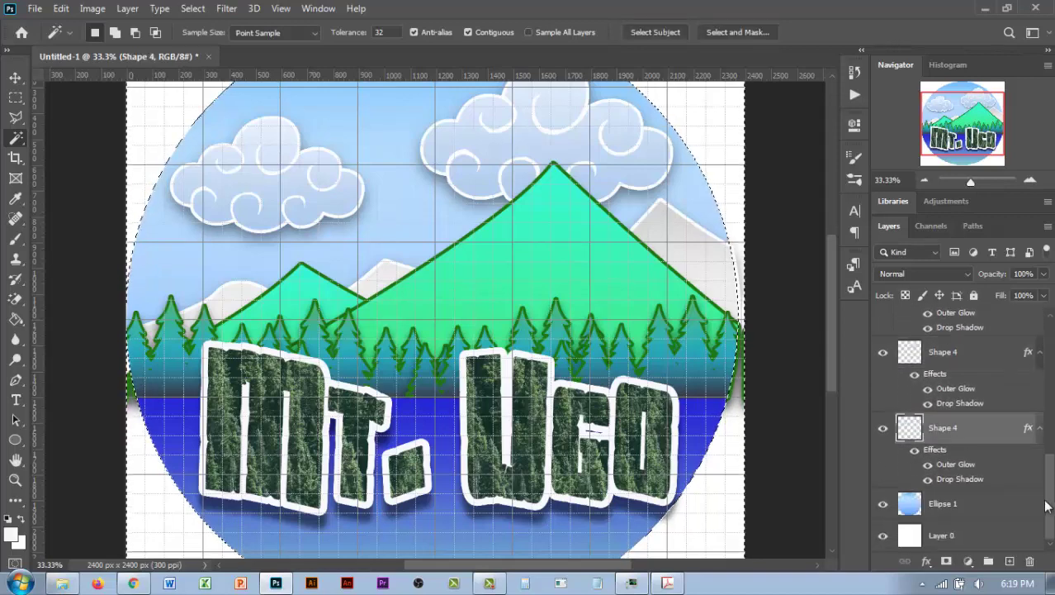
{"action": "scroll", "coordinate": [983, 446], "scroll_direction": "up", "scroll_amount": 5}
{"action": "right_click", "coordinate": [983, 475]}
{"action": "key", "text": "Escape"}
{"action": "left_click", "coordinate": [989, 561]}
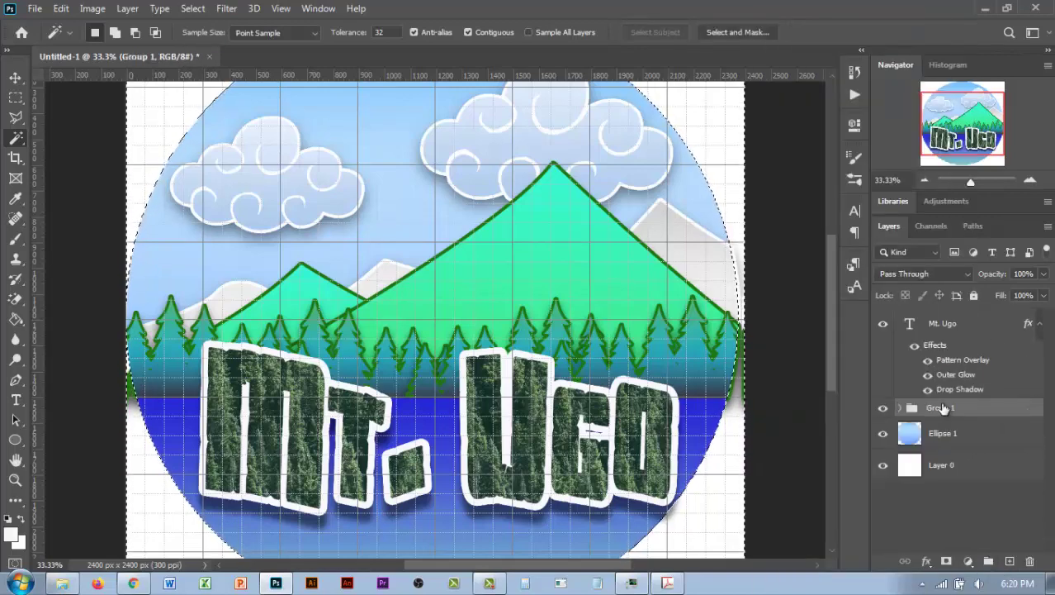
- Duplicate Group 1, merge the copy into a single layer and hide the original group
{"action": "right_click", "coordinate": [937, 472]}
{"action": "left_click", "coordinate": [830, 70]}
{"action": "key", "text": "Return"}
{"action": "right_click", "coordinate": [937, 407]}
{"action": "left_click", "coordinate": [820, 507]}
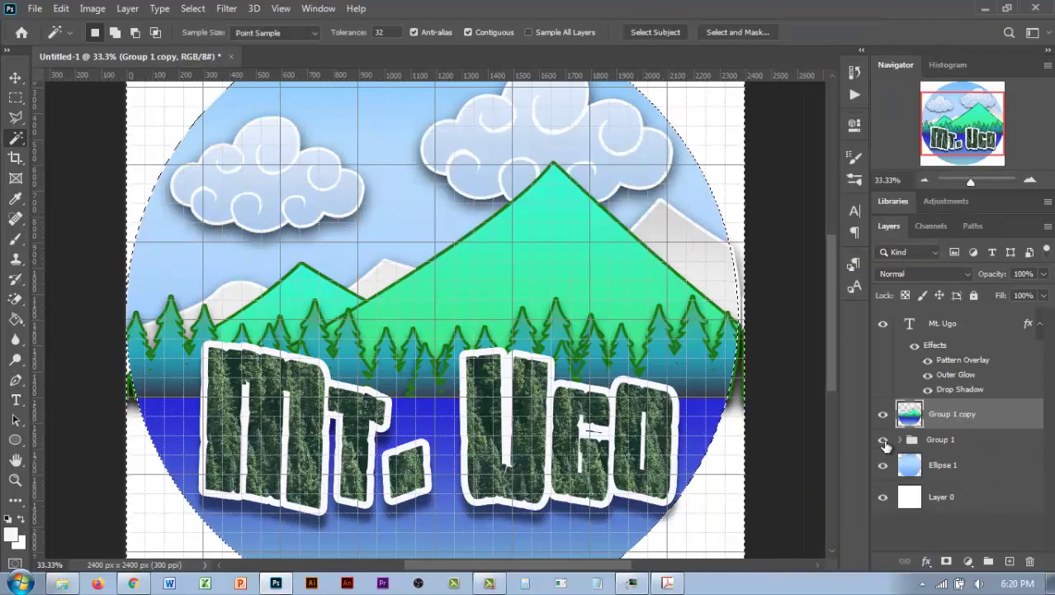
{"action": "left_click", "coordinate": [943, 465]}
{"action": "left_click", "coordinate": [950, 414]}
{"action": "key", "text": "ctrl+minus"}
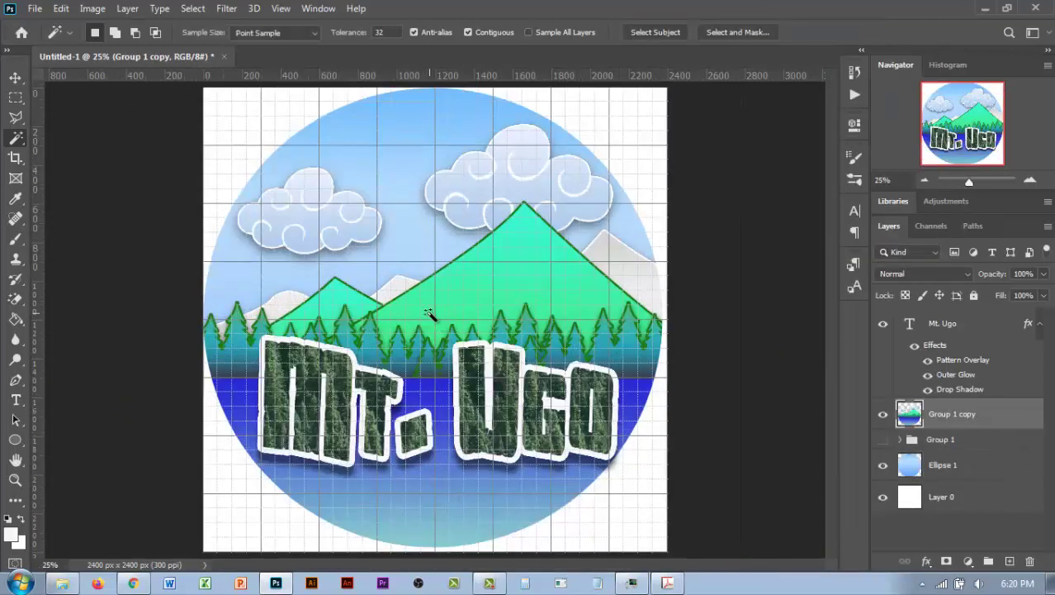
{"action": "left_click", "coordinate": [35, 9]}
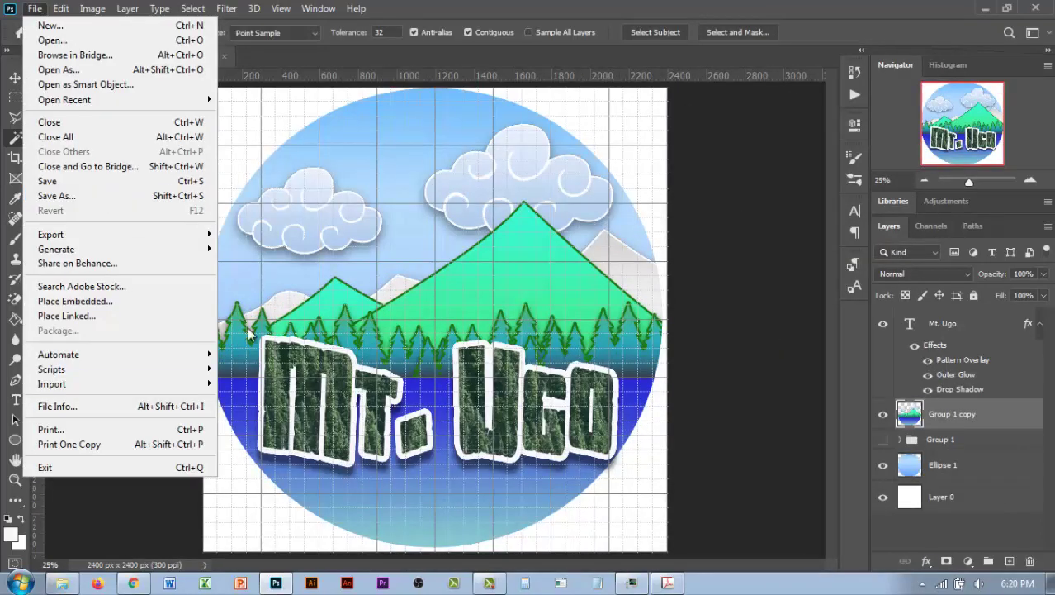
- Save the badge to the Desktop as MT. UGO.psd in Photoshop format
{"action": "left_click", "coordinate": [85, 194]}
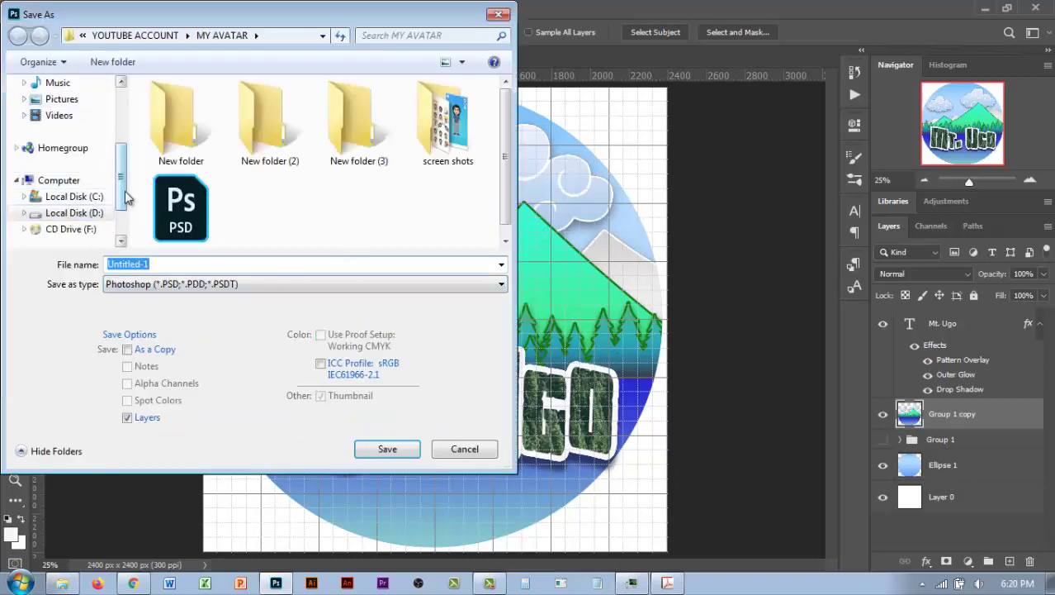
{"action": "scroll", "coordinate": [125, 197], "scroll_direction": "up", "scroll_amount": 3}
{"action": "left_click", "coordinate": [62, 105]}
{"action": "type", "text": "mt."}
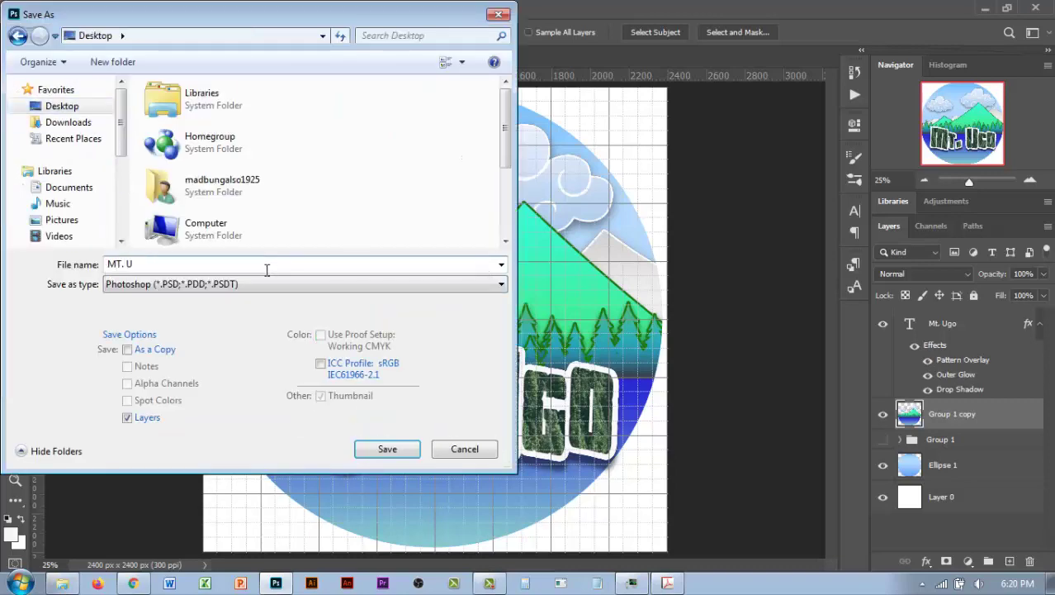
{"action": "left_click", "coordinate": [385, 454]}
{"action": "left_click", "coordinate": [679, 159]}
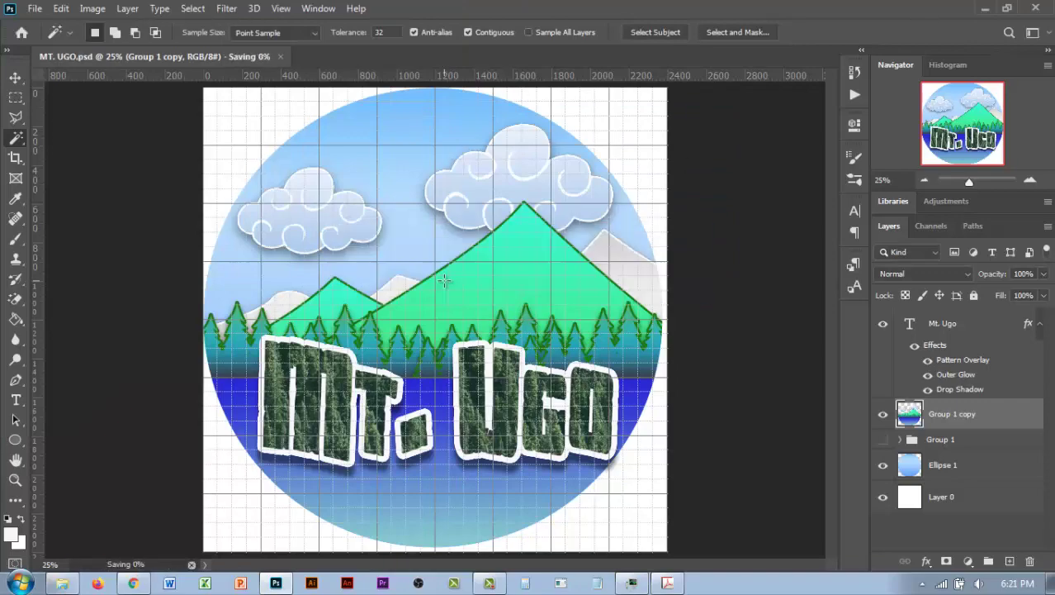